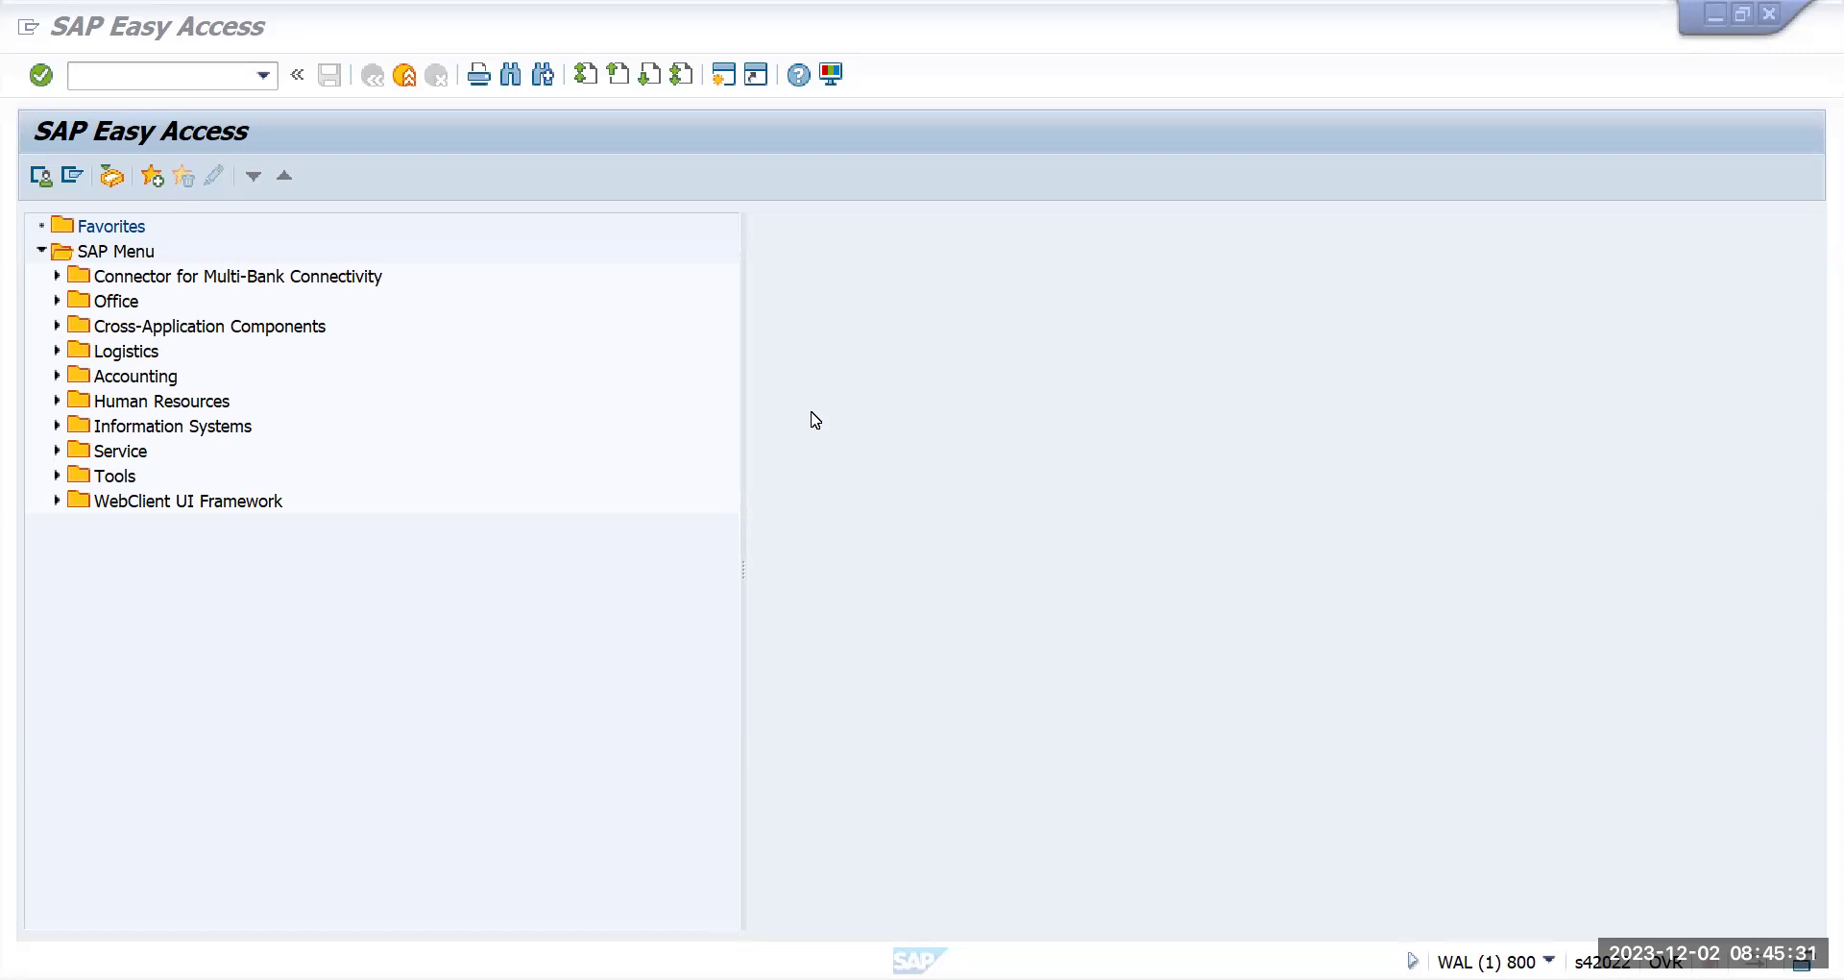
Start transaction FB60 to enter a vendor invoice in company code TMUS.
left_click(80, 79)
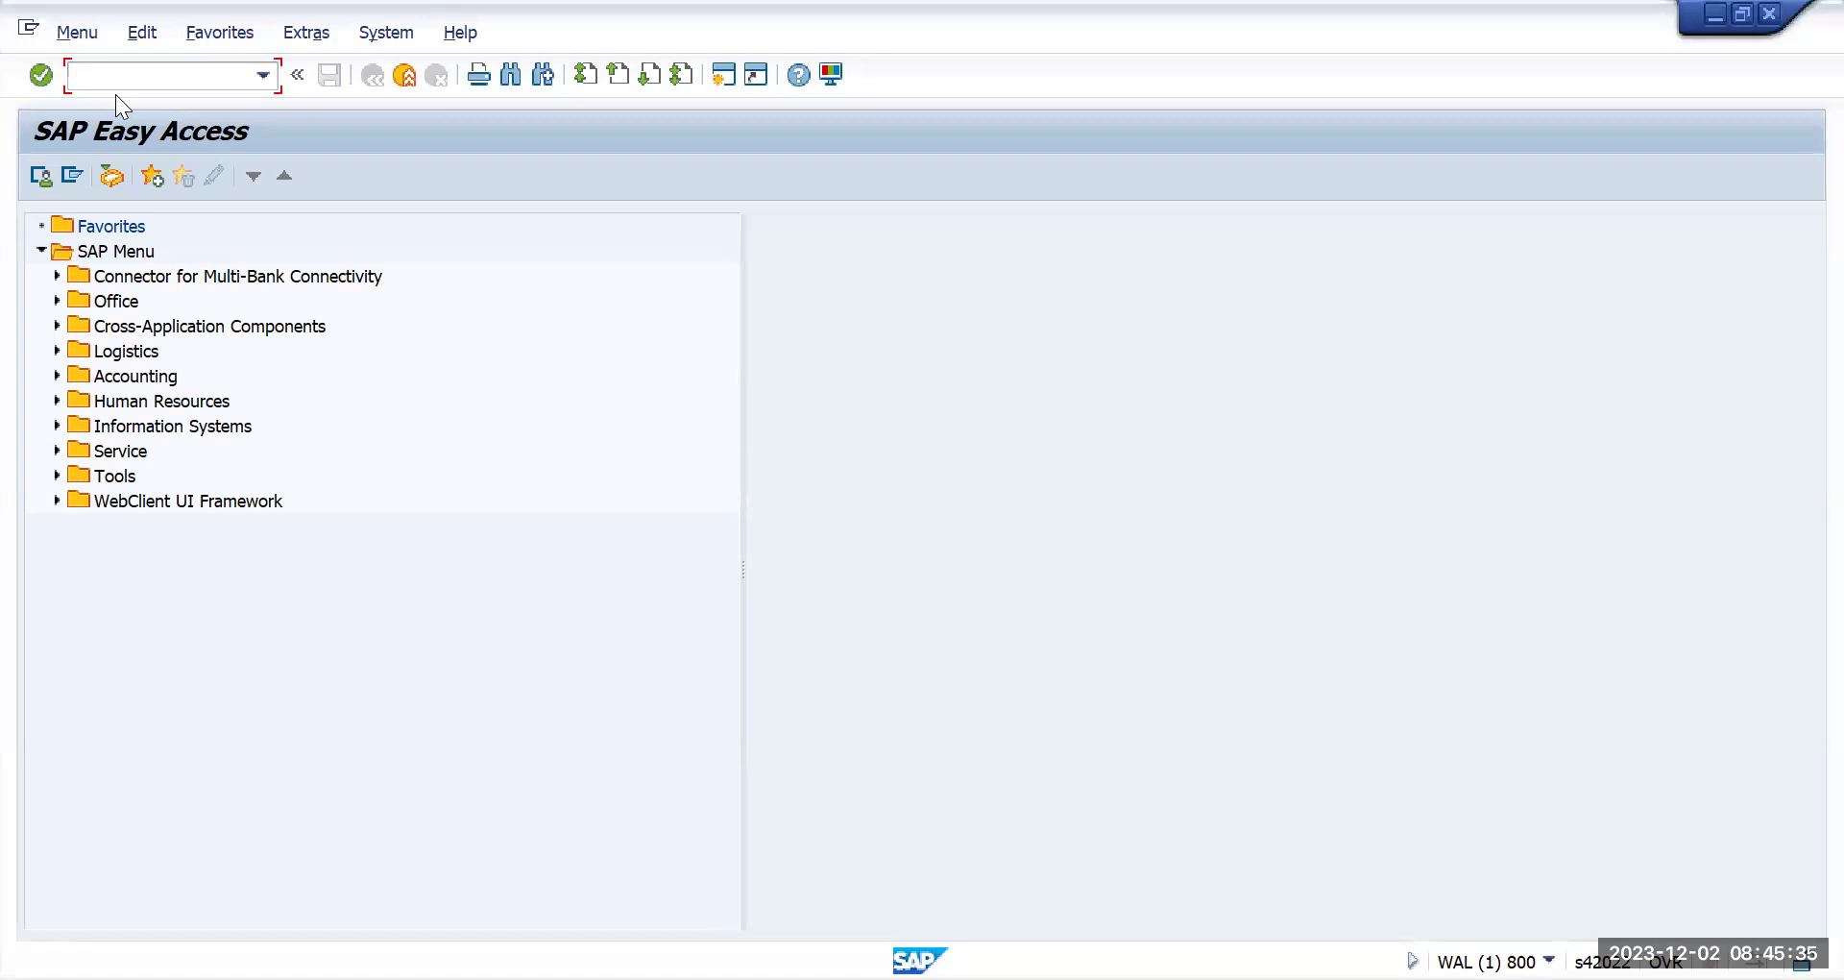
type("fb60")
key("Return")
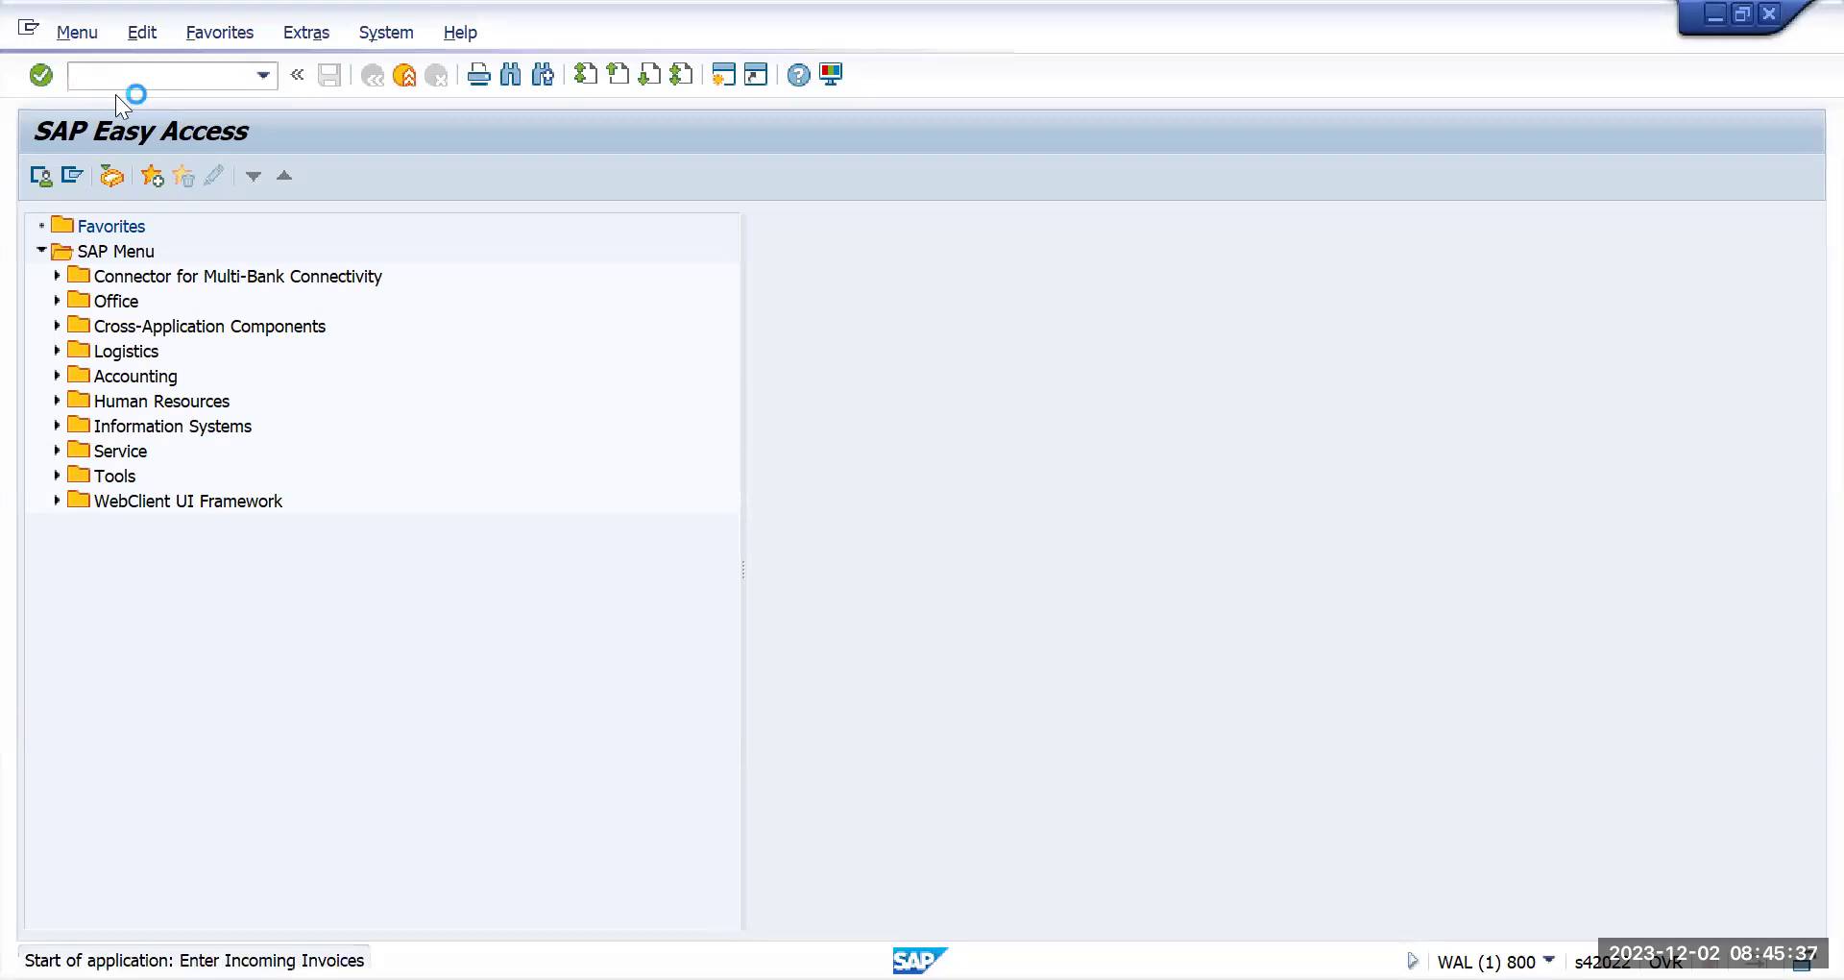
left_click(289, 324)
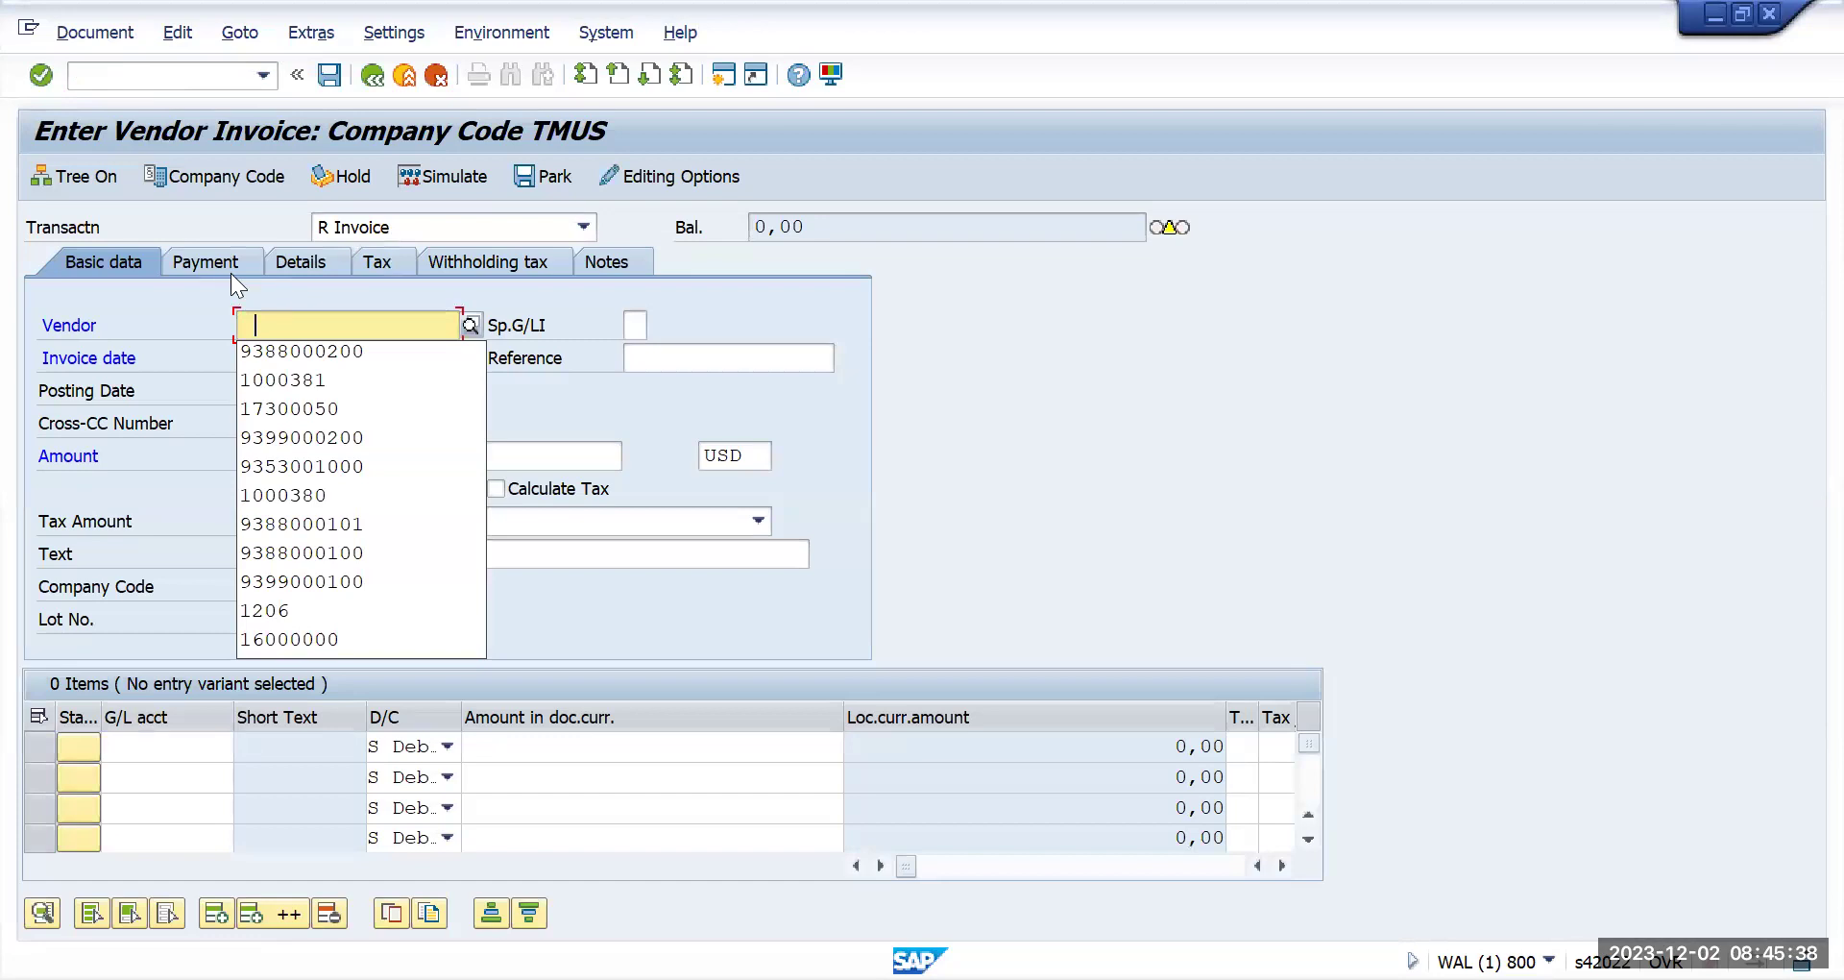
left_click(326, 358)
left_click_drag(246, 390, 382, 408)
key("ctrl+c")
left_click(294, 358)
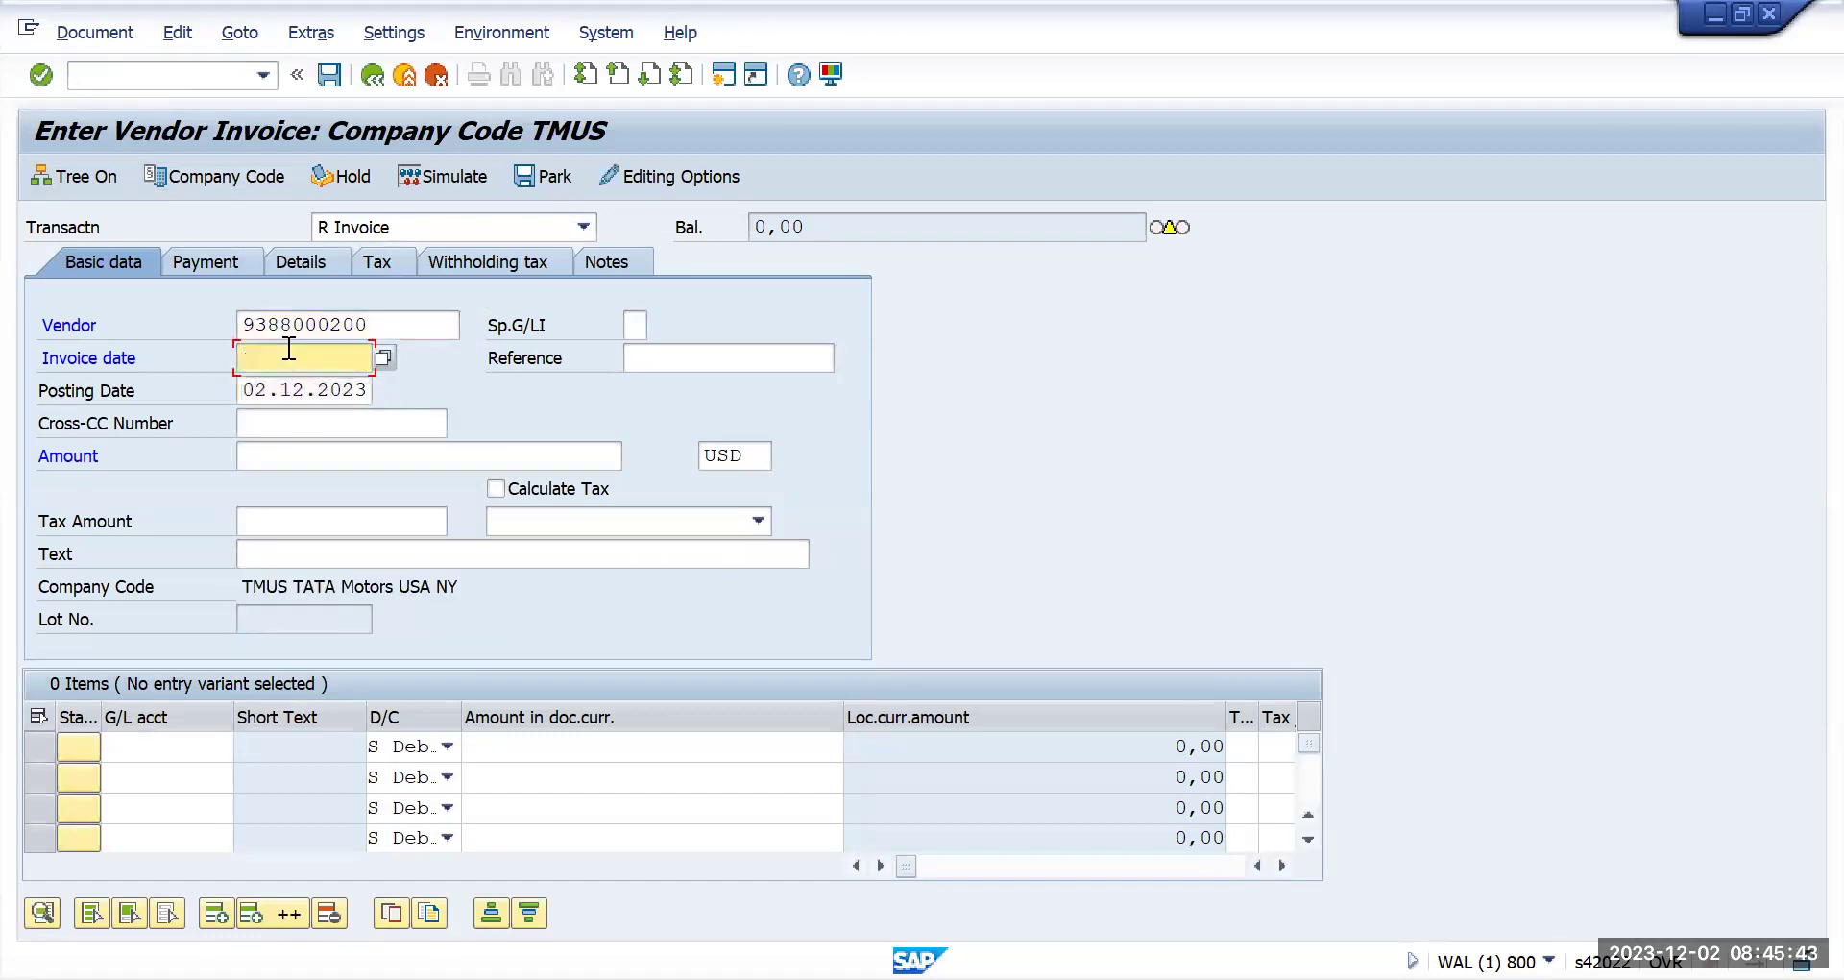
key("ctrl+v")
Enter reference and header text 'Manual 001 pay' and invoice amount 29000.
left_click(665, 357)
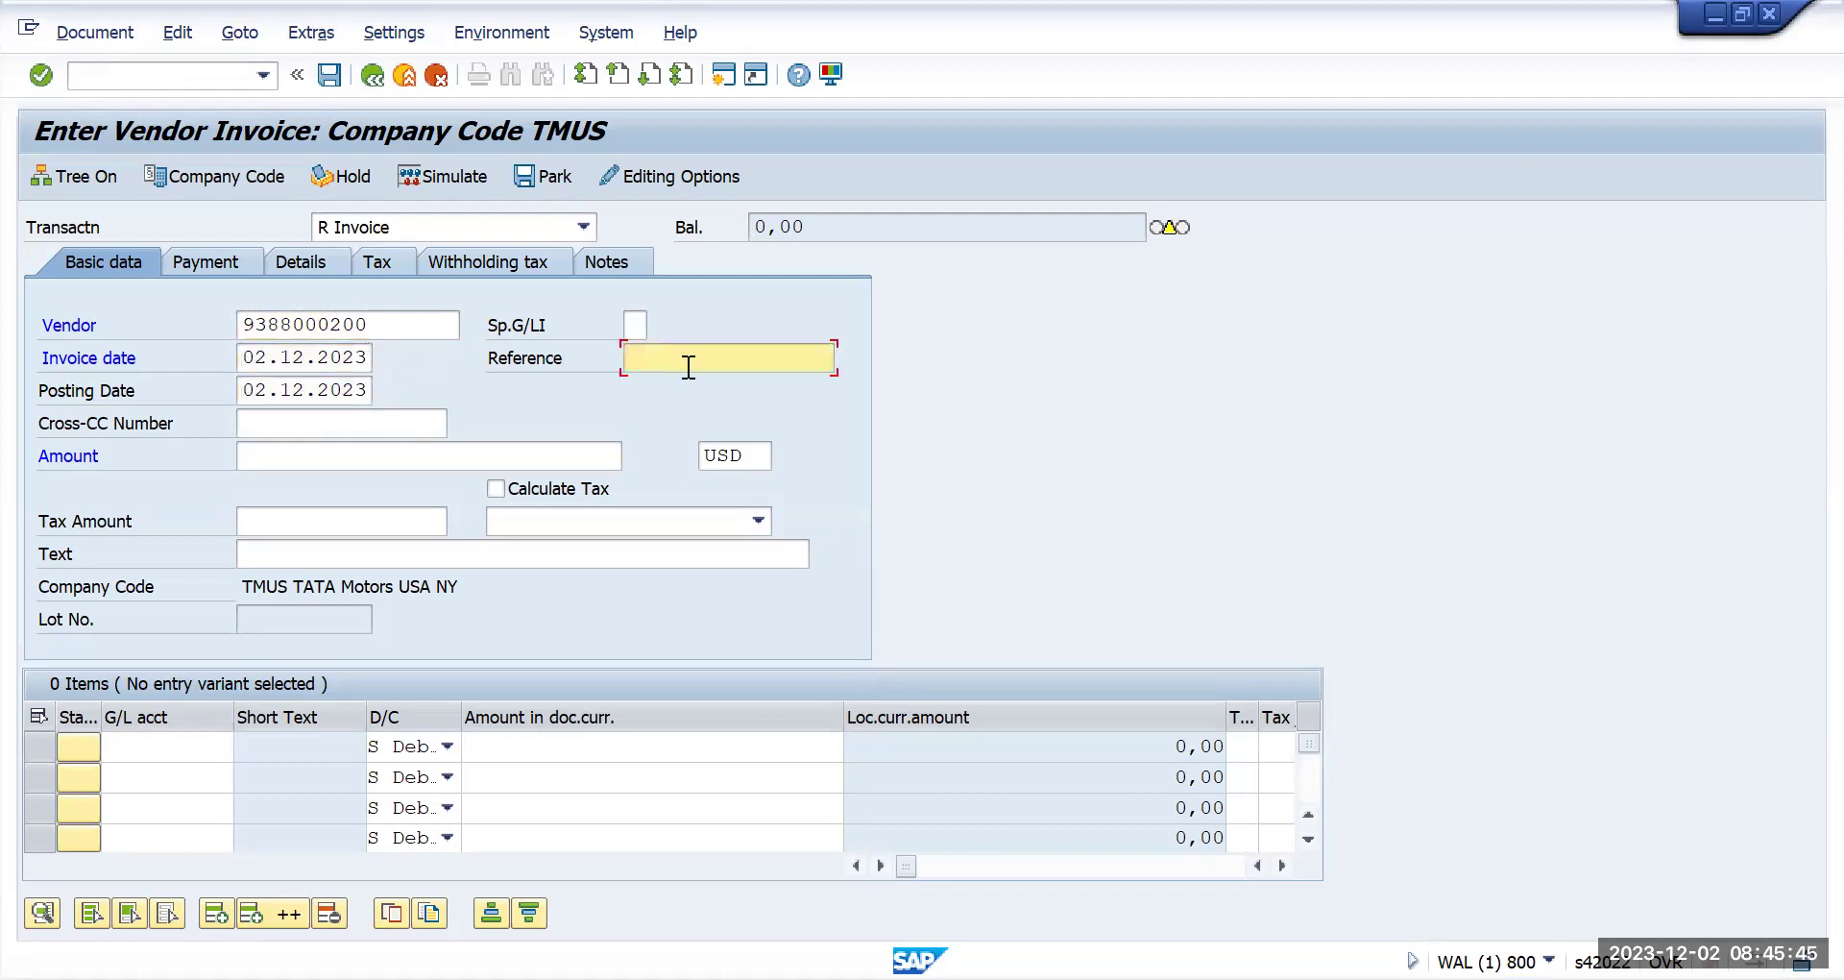
type("Manual 001 pay")
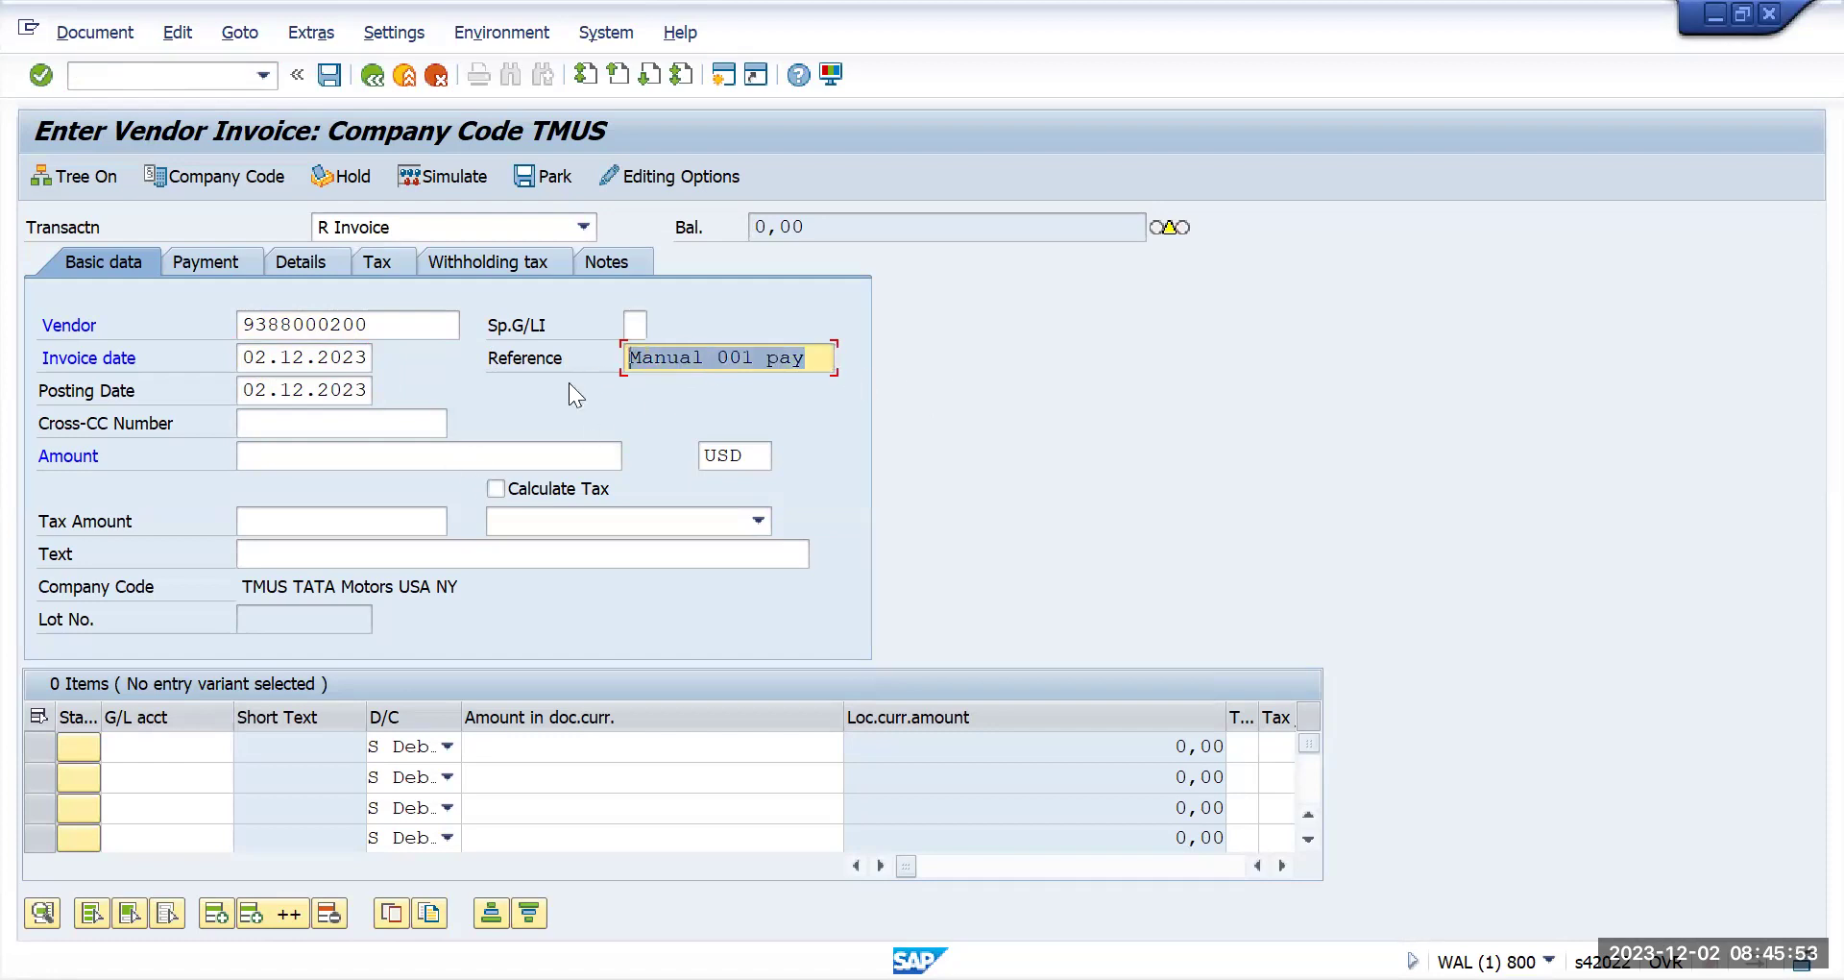
left_click(384, 556)
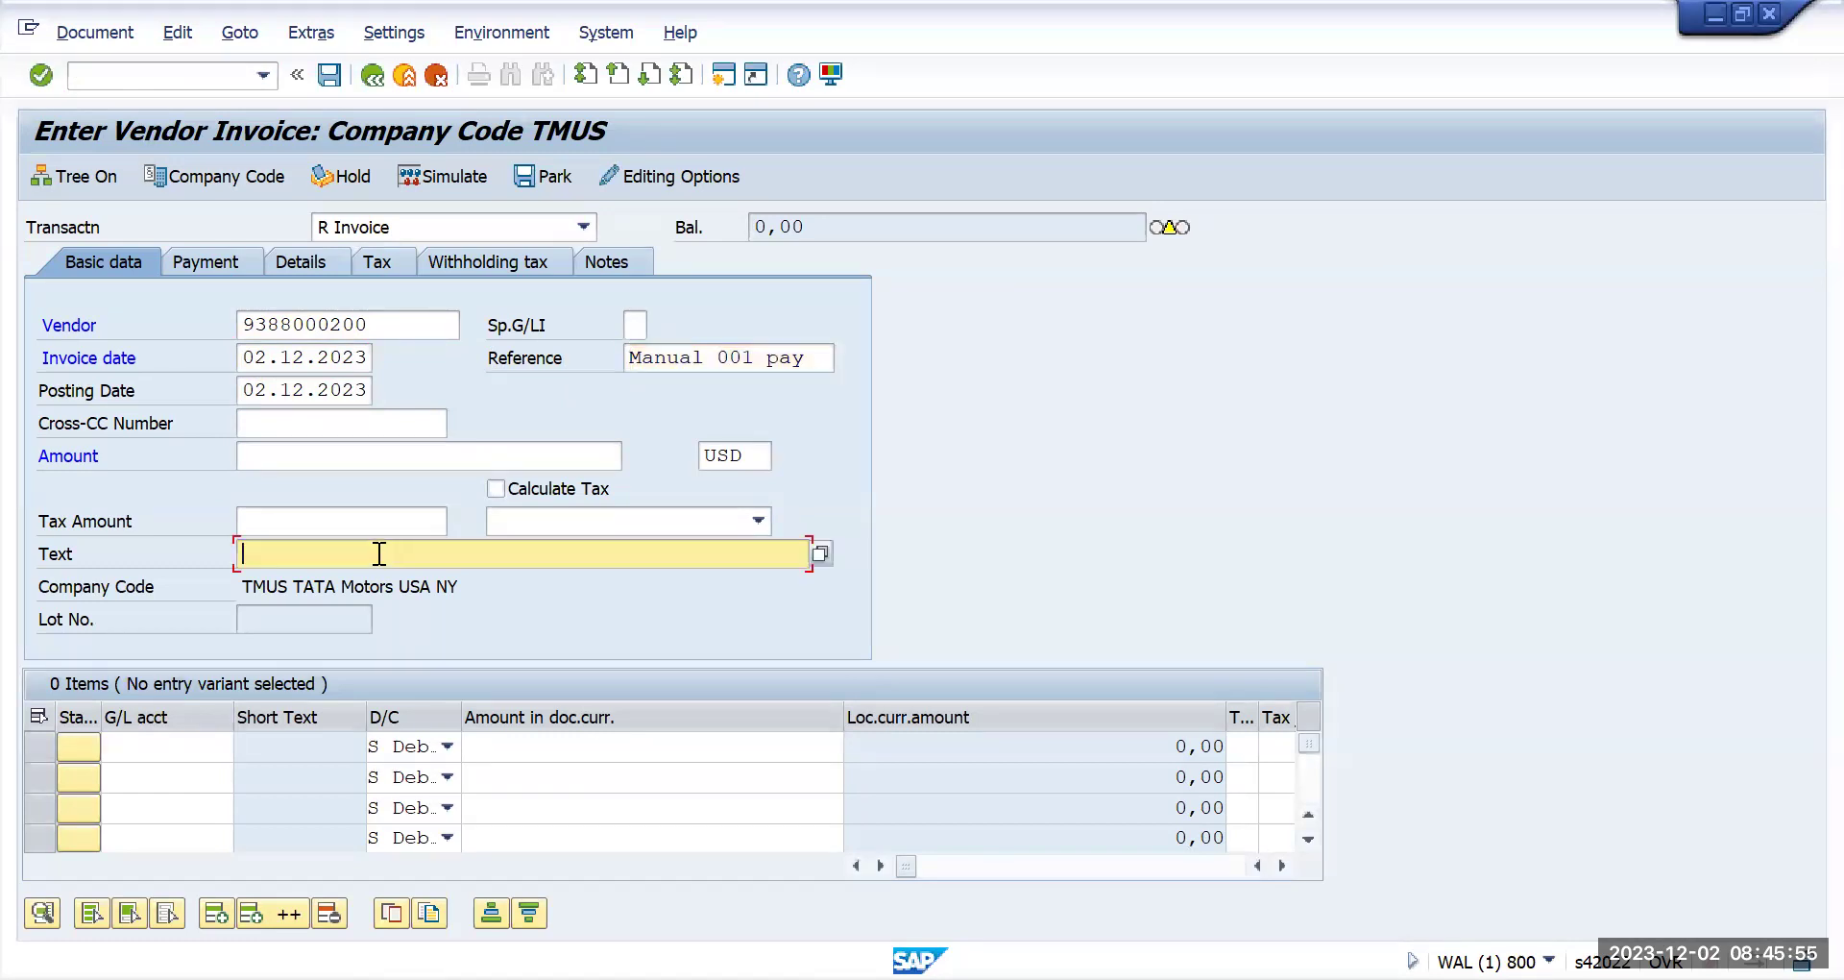
key("ctrl+v")
left_click(316, 454)
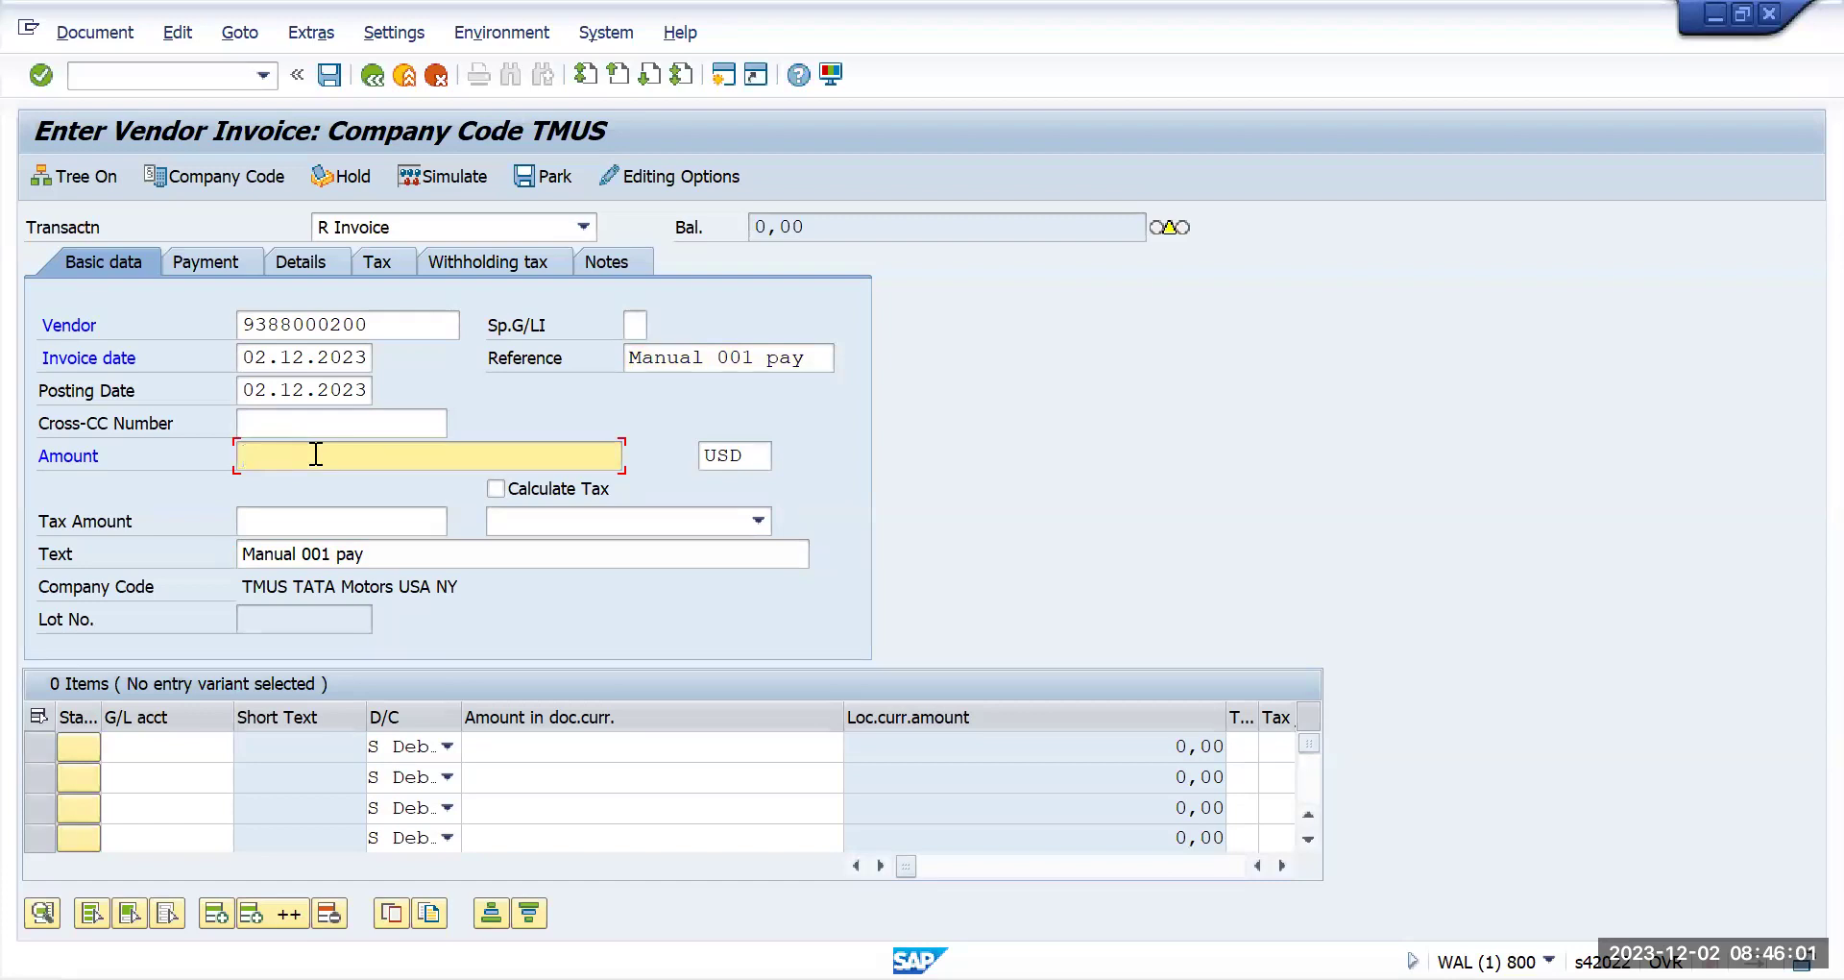
type("290000")
key("BackSpace")
left_click(193, 754)
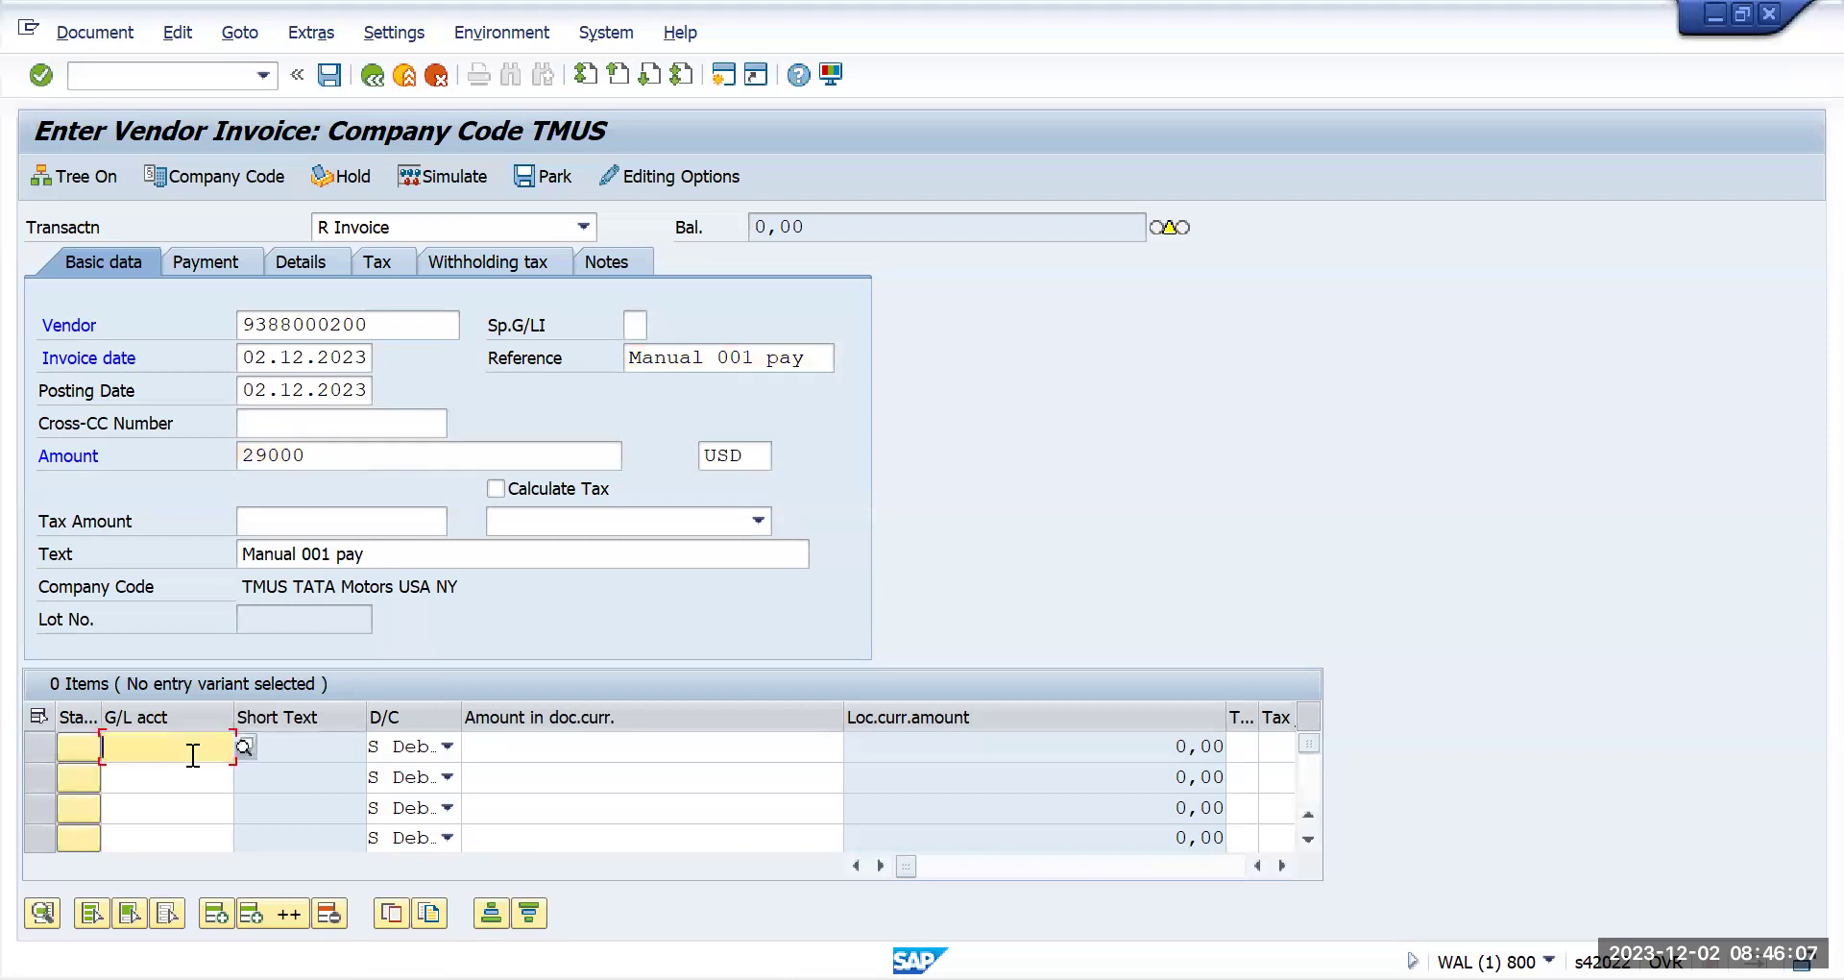
left_click(192, 754)
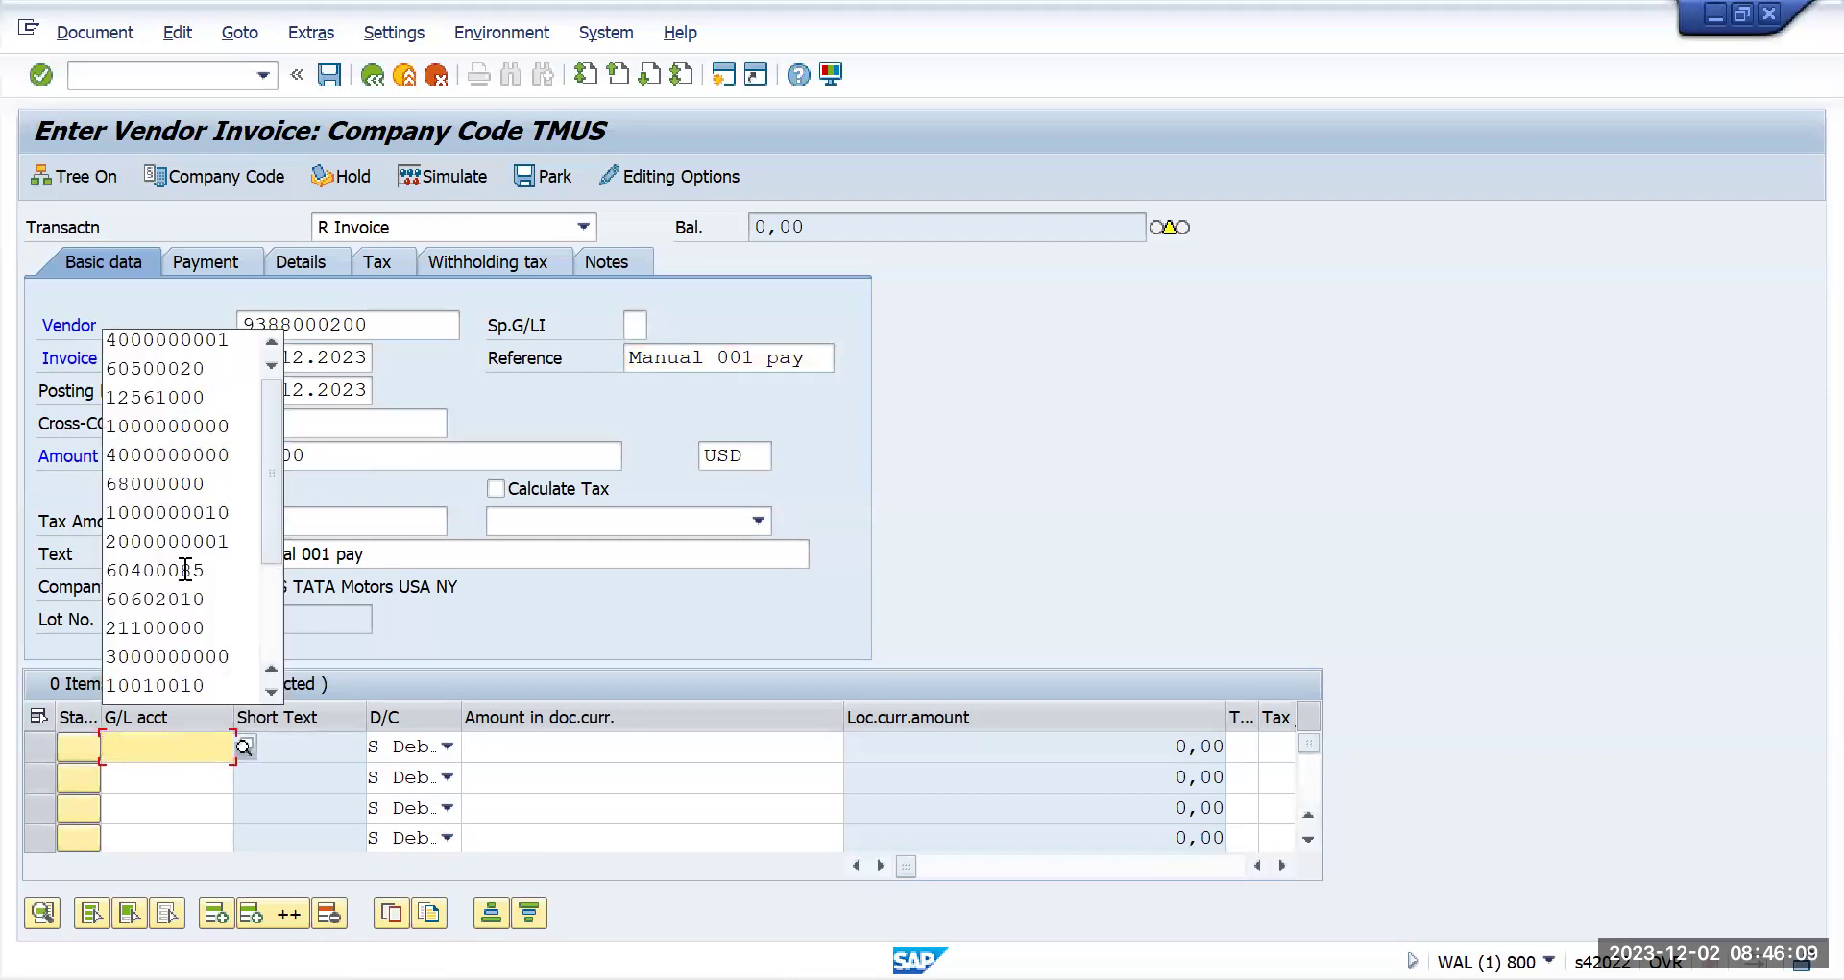
left_click(188, 340)
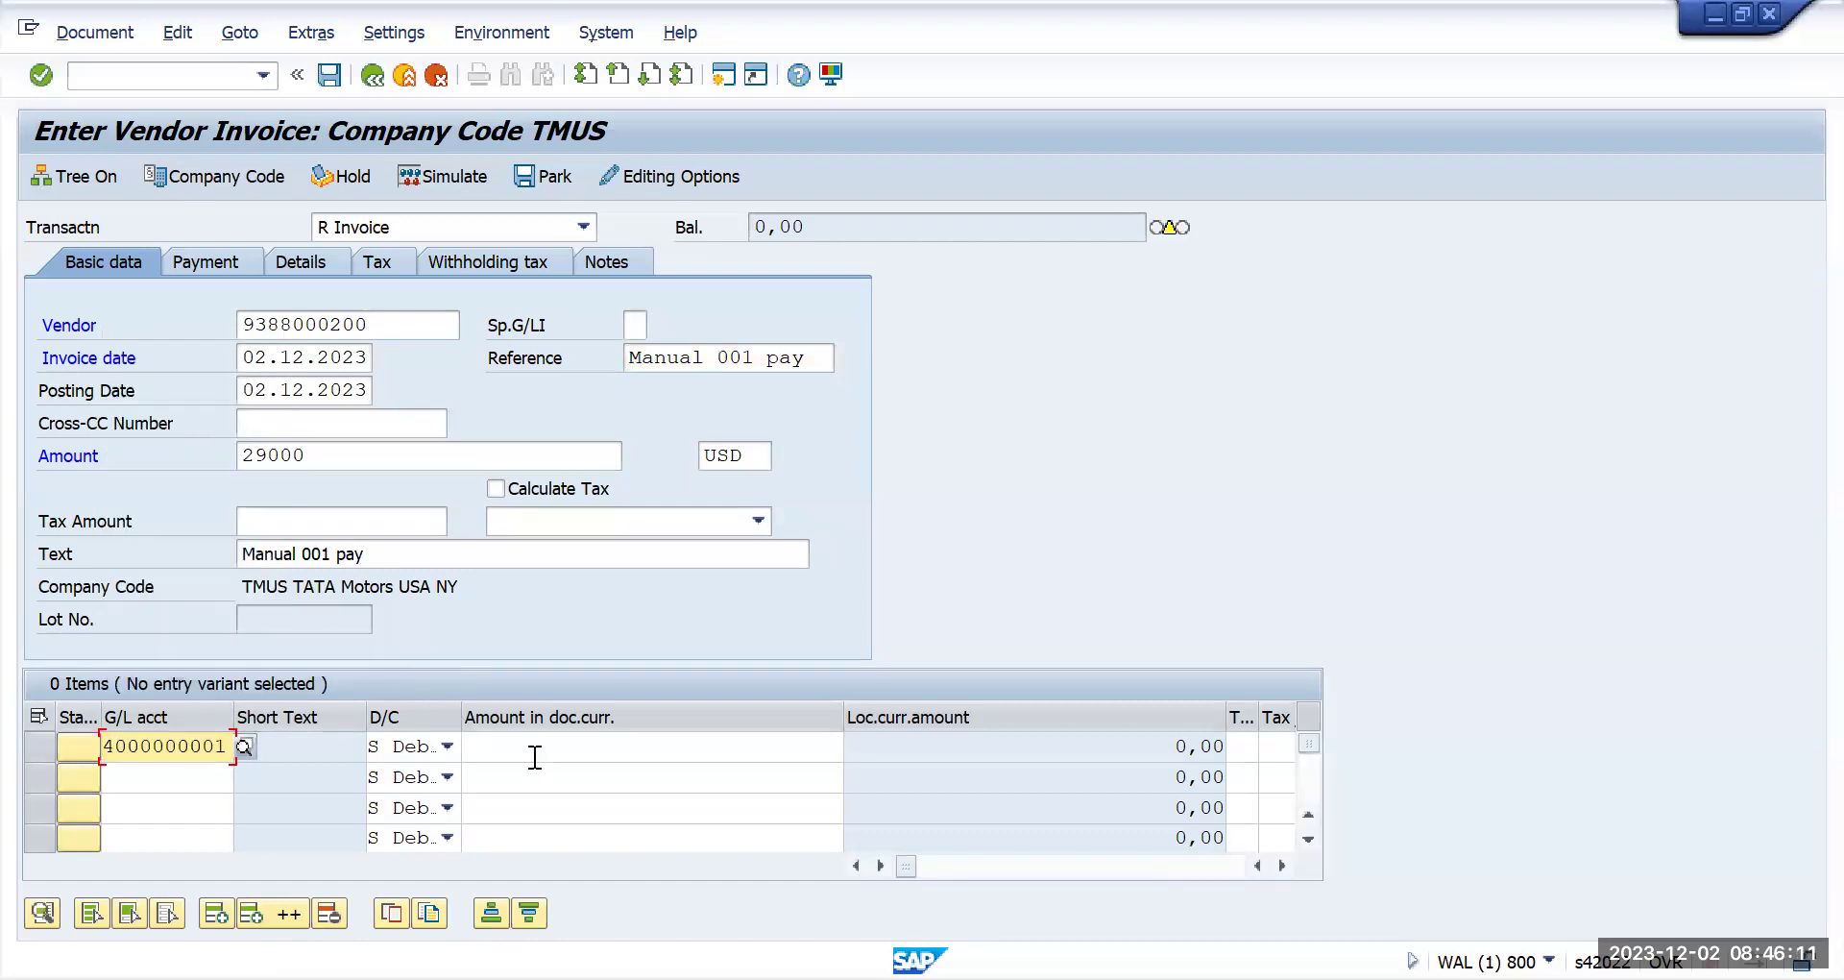
left_click(549, 749)
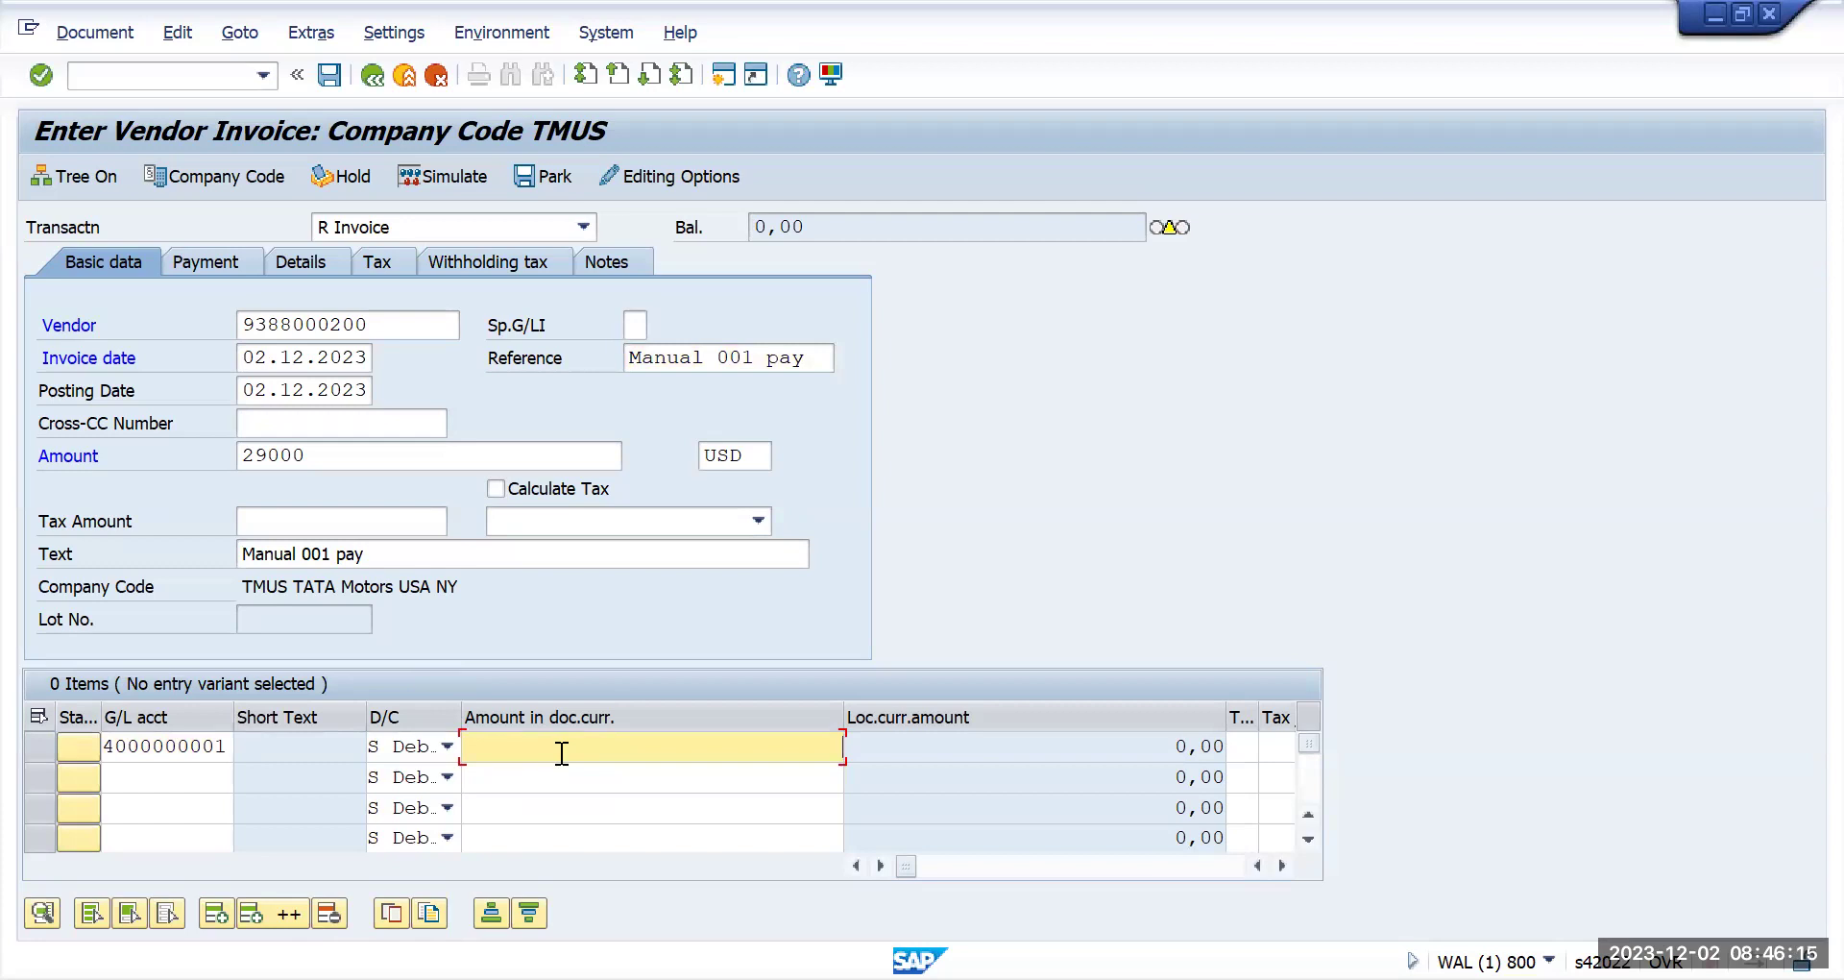
type("290000")
key("Tab")
key("Tab")
key("Tab")
key("Tab")
key("Tab")
key("Tab")
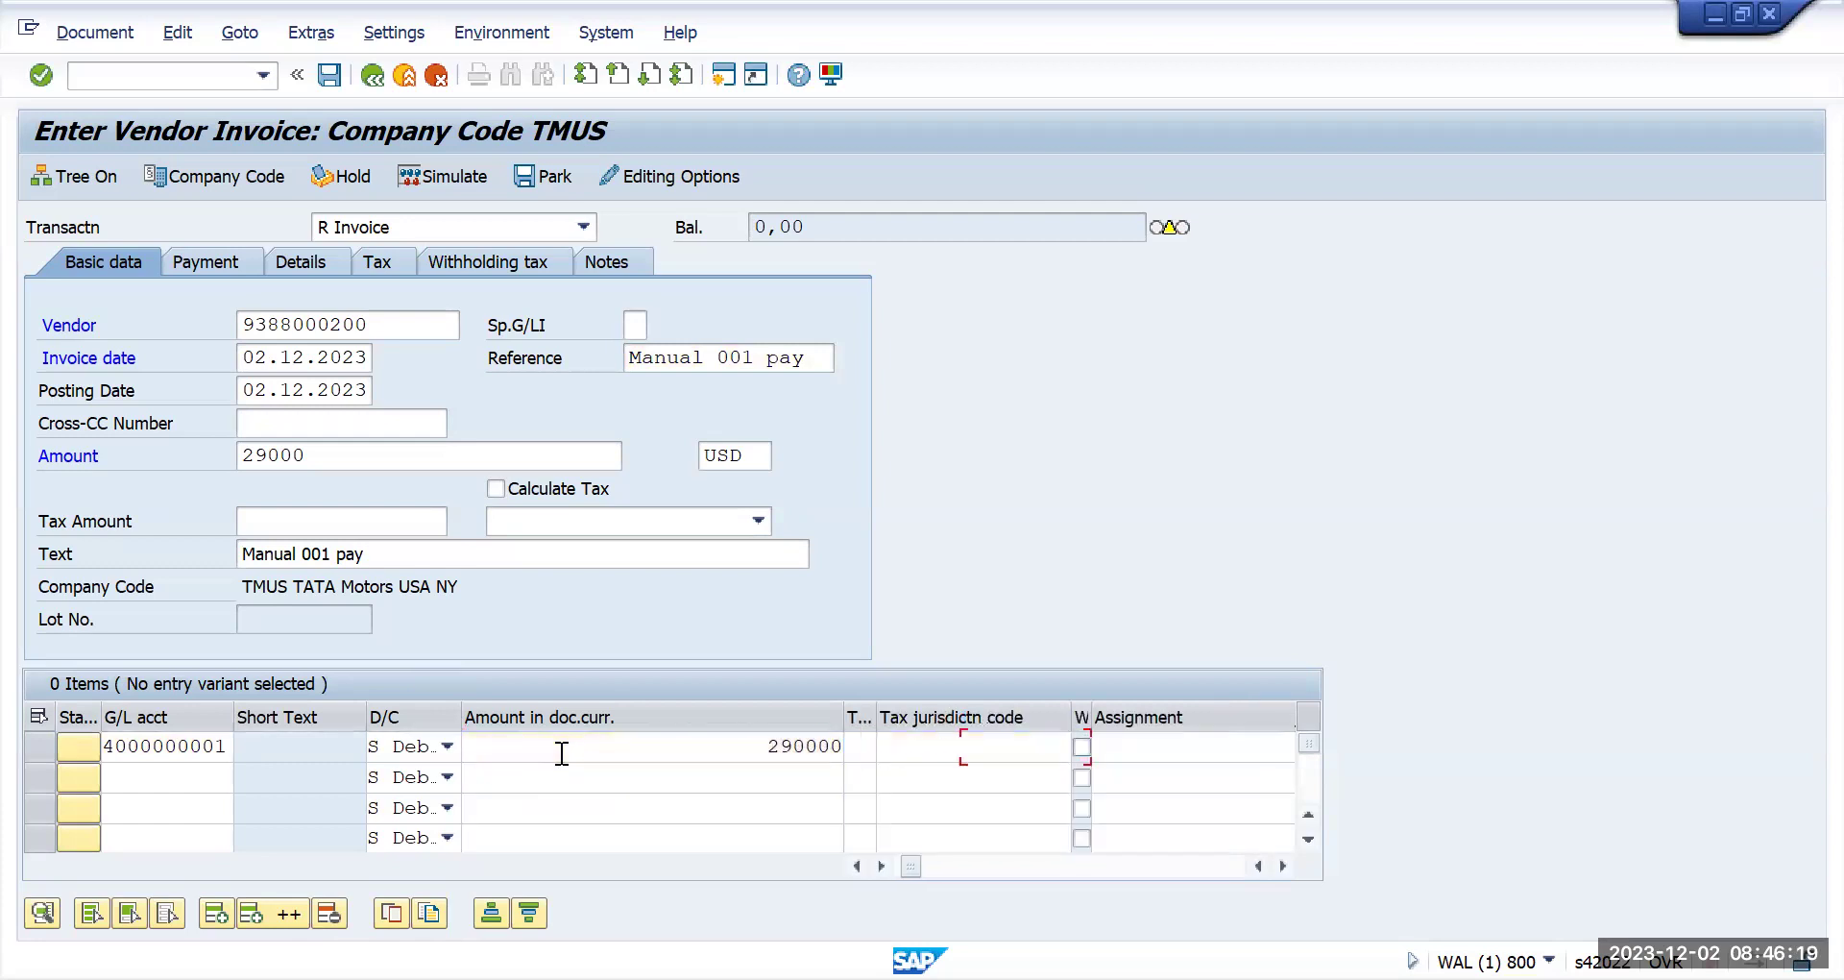
key("Tab")
key("Tab")
key("Tab")
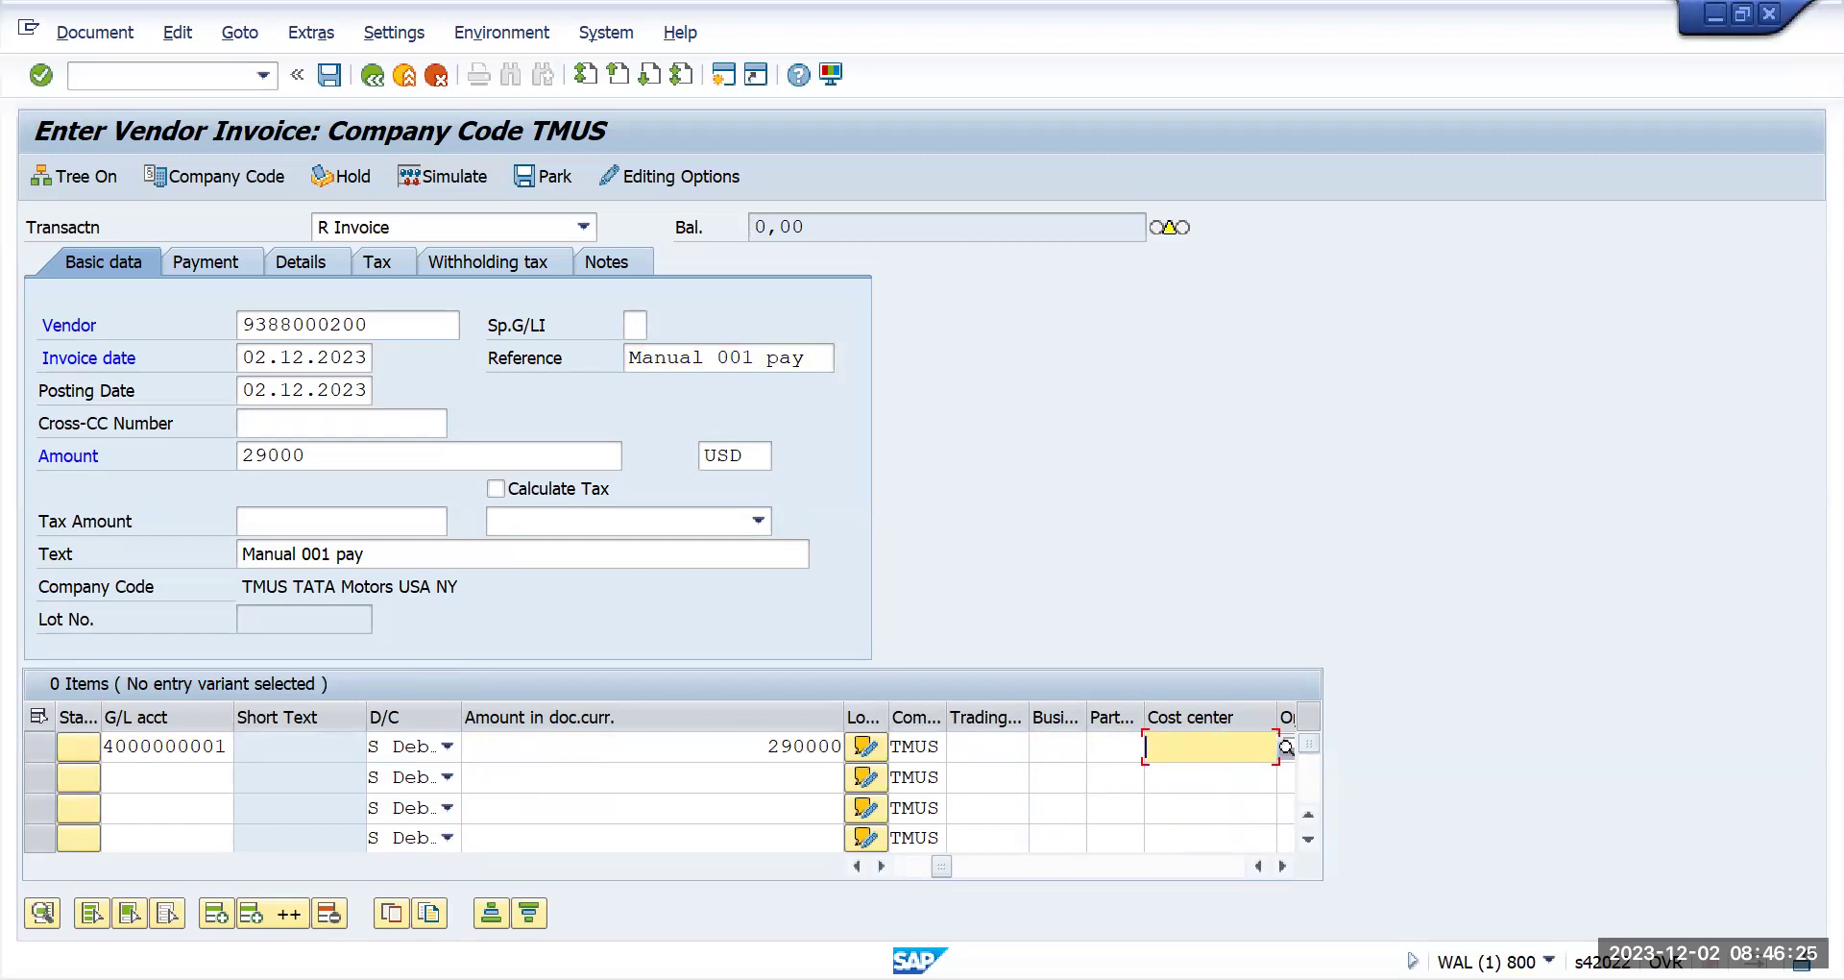
type("us")
left_click(813, 801)
key("Return")
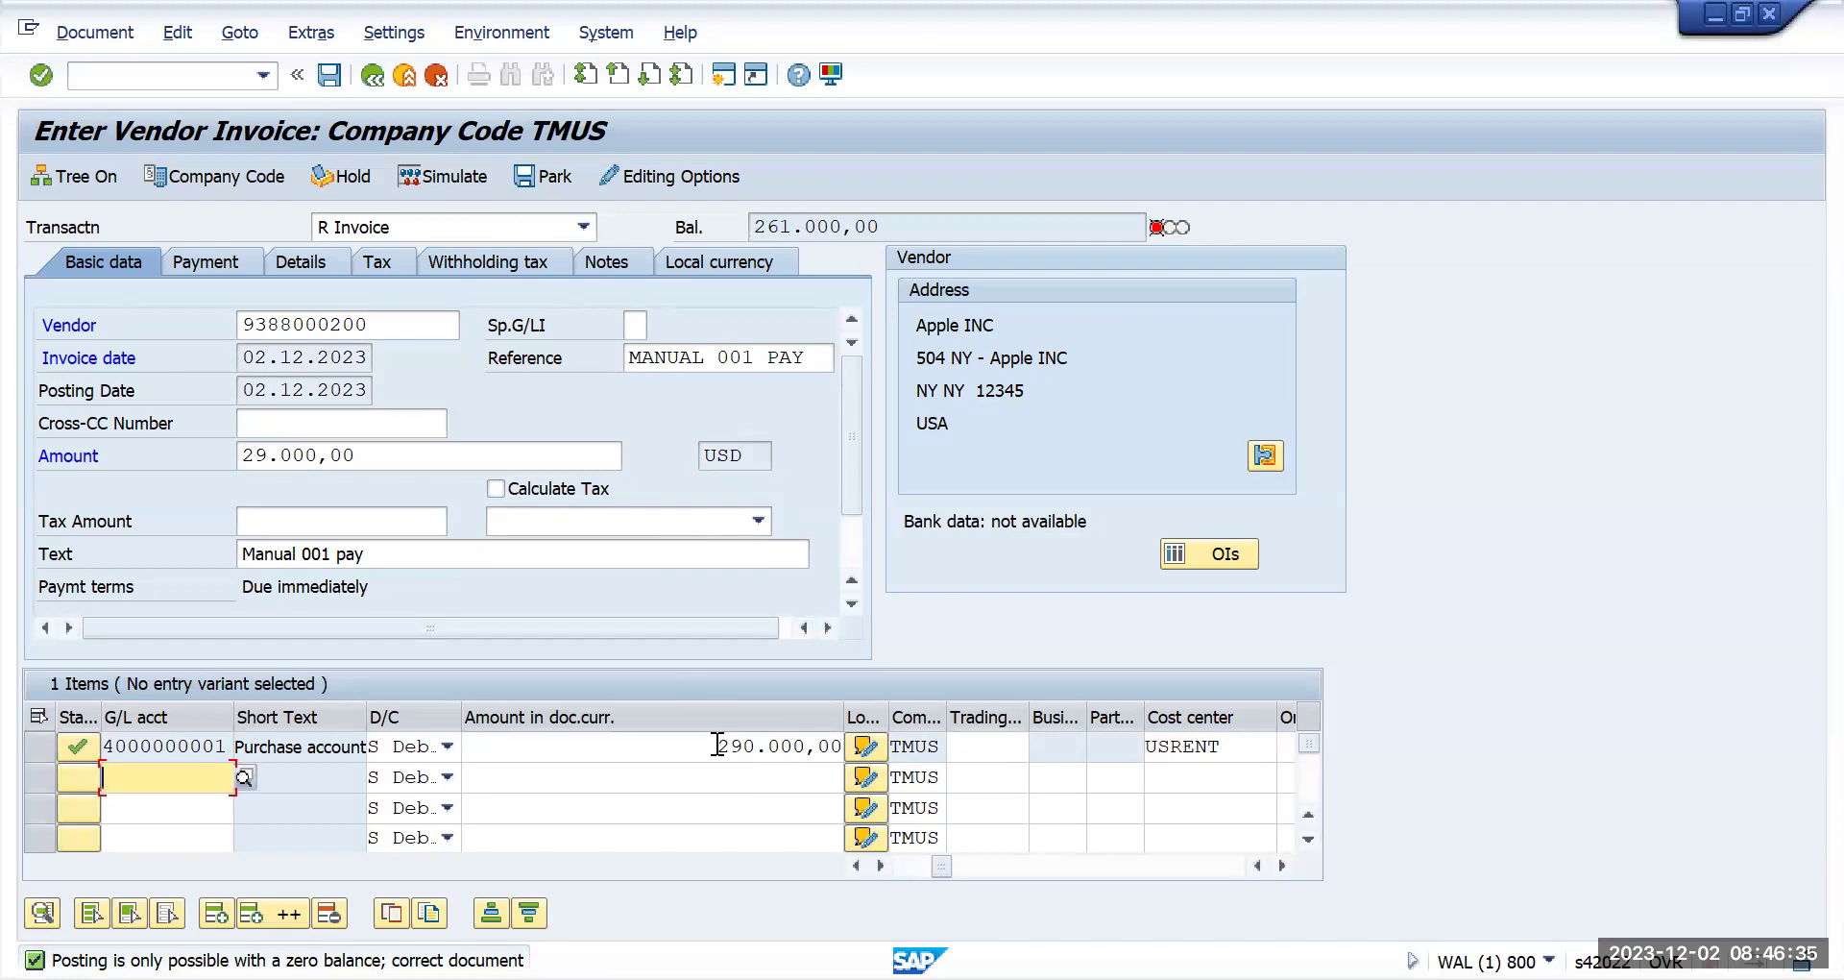
Replace the line amount with * to balance at 29.000,00, simulate, and post the invoice.
left_click_drag(716, 746, 1034, 744)
key("Delete")
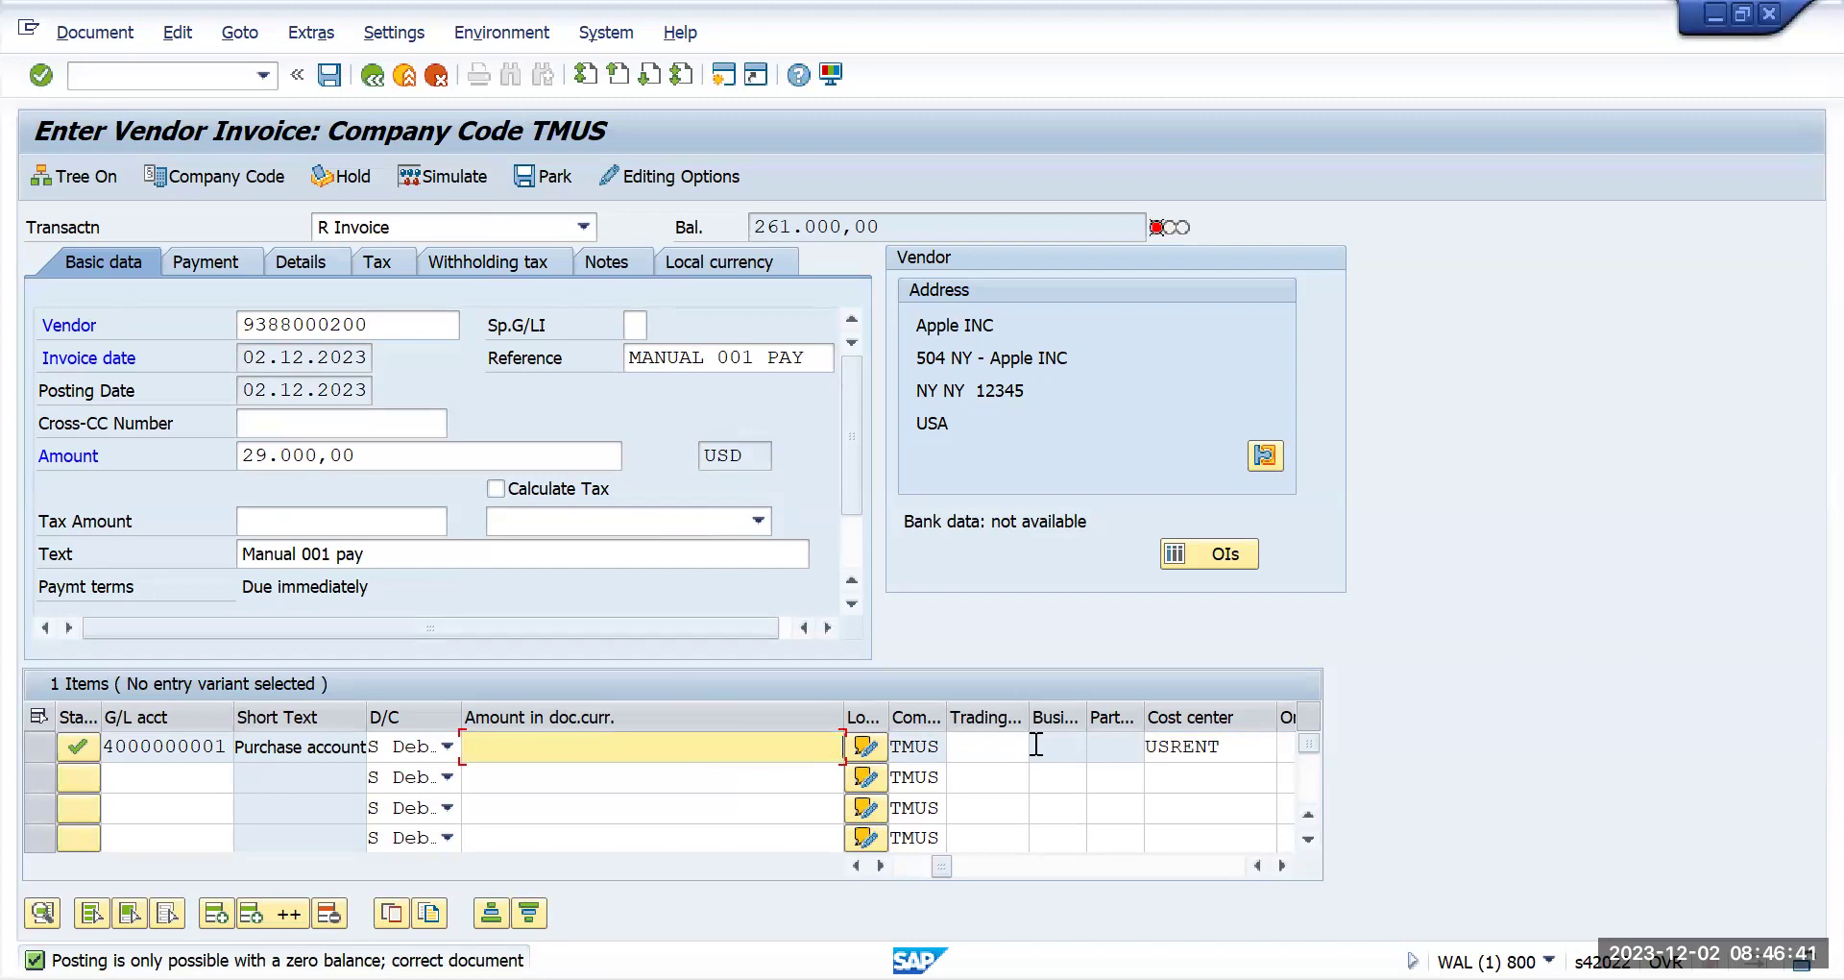
type("*")
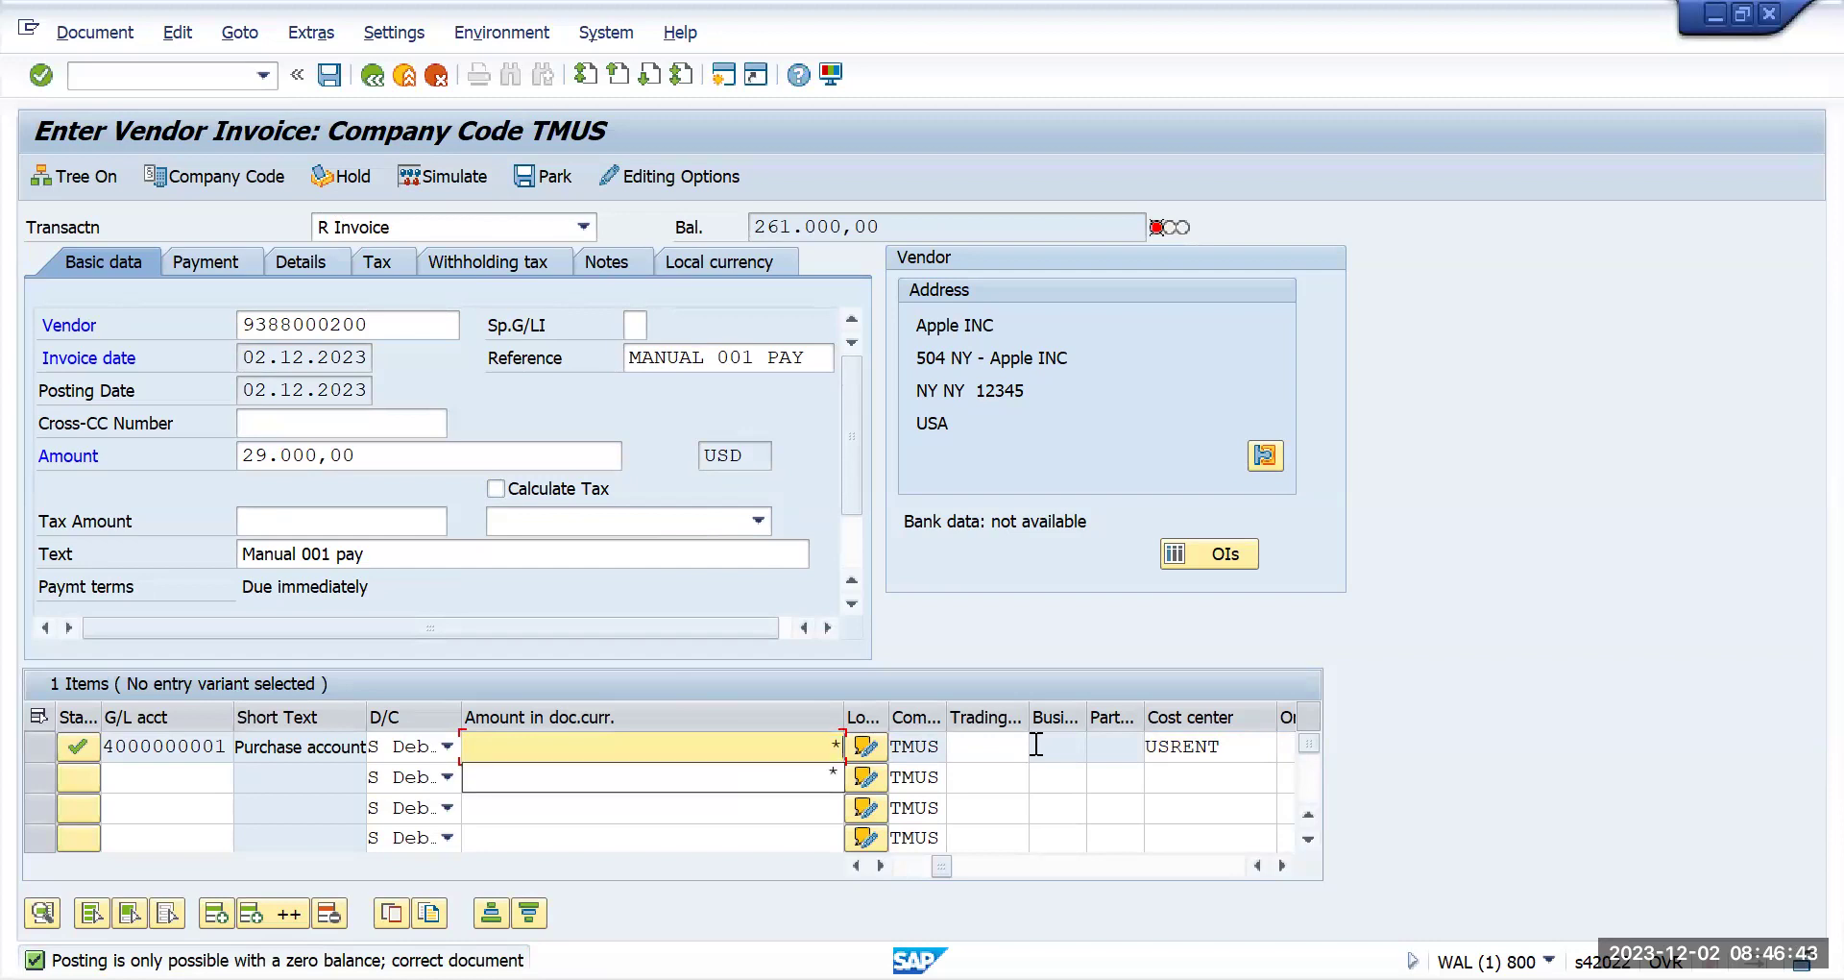
left_click(1130, 642)
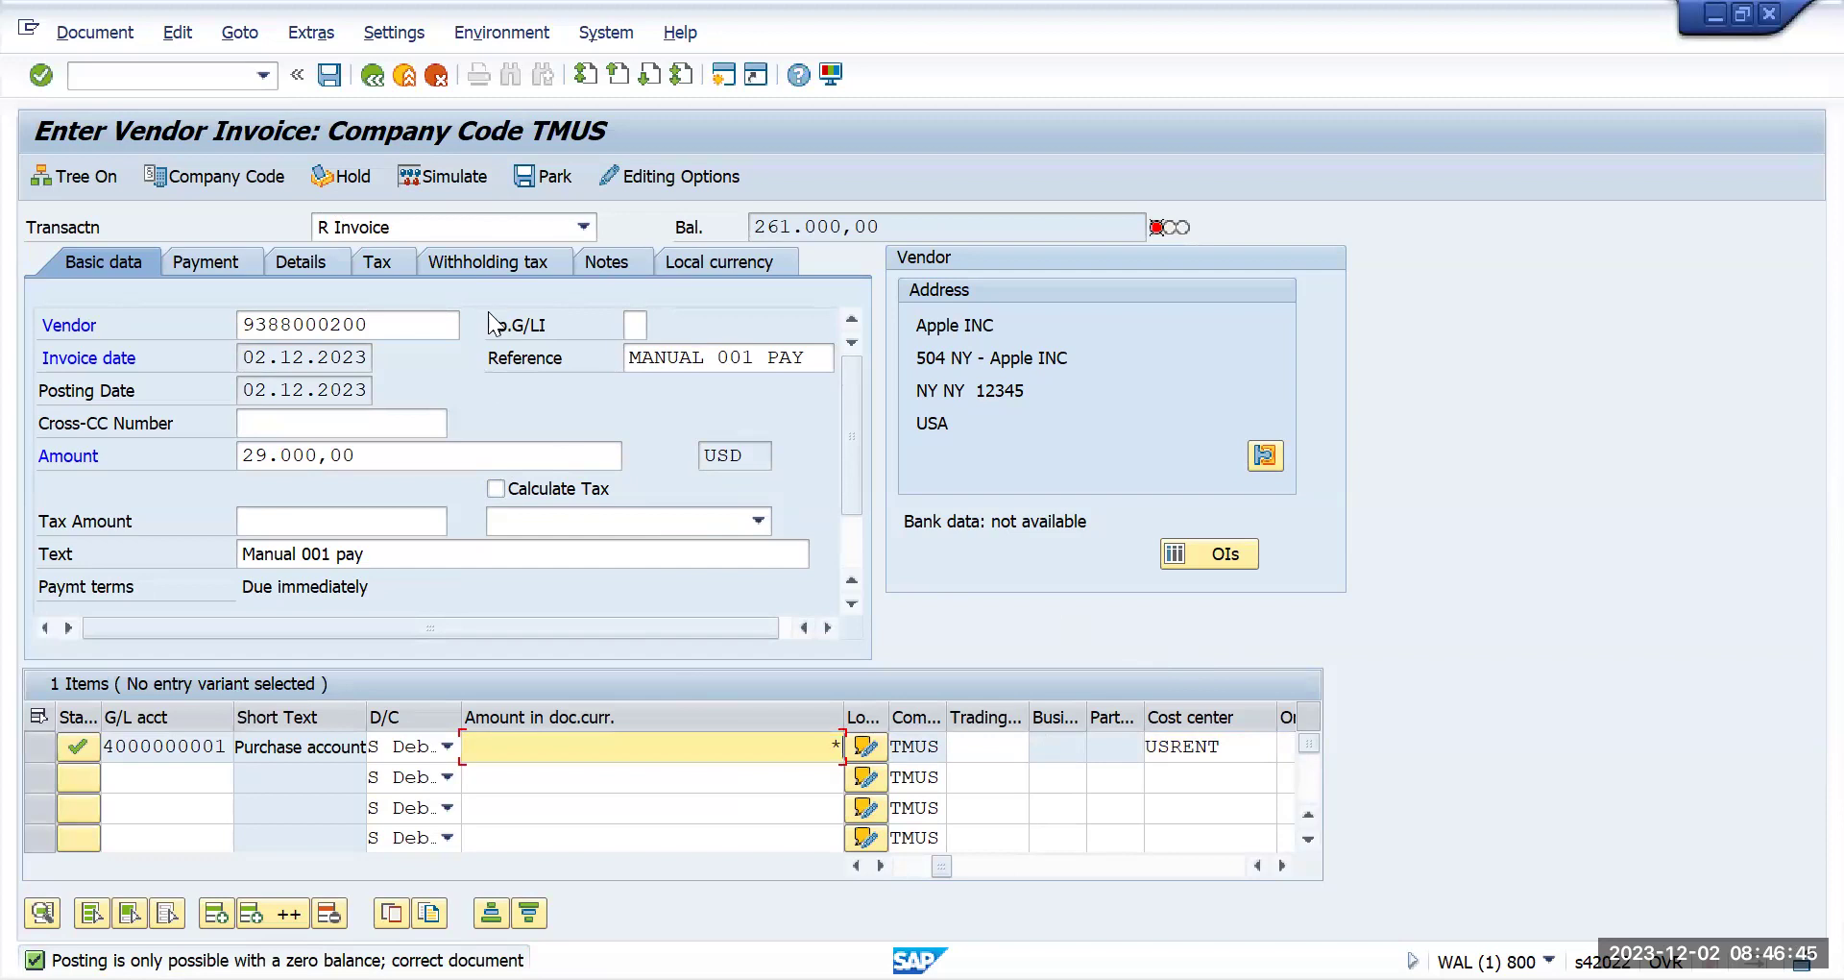
left_click(447, 179)
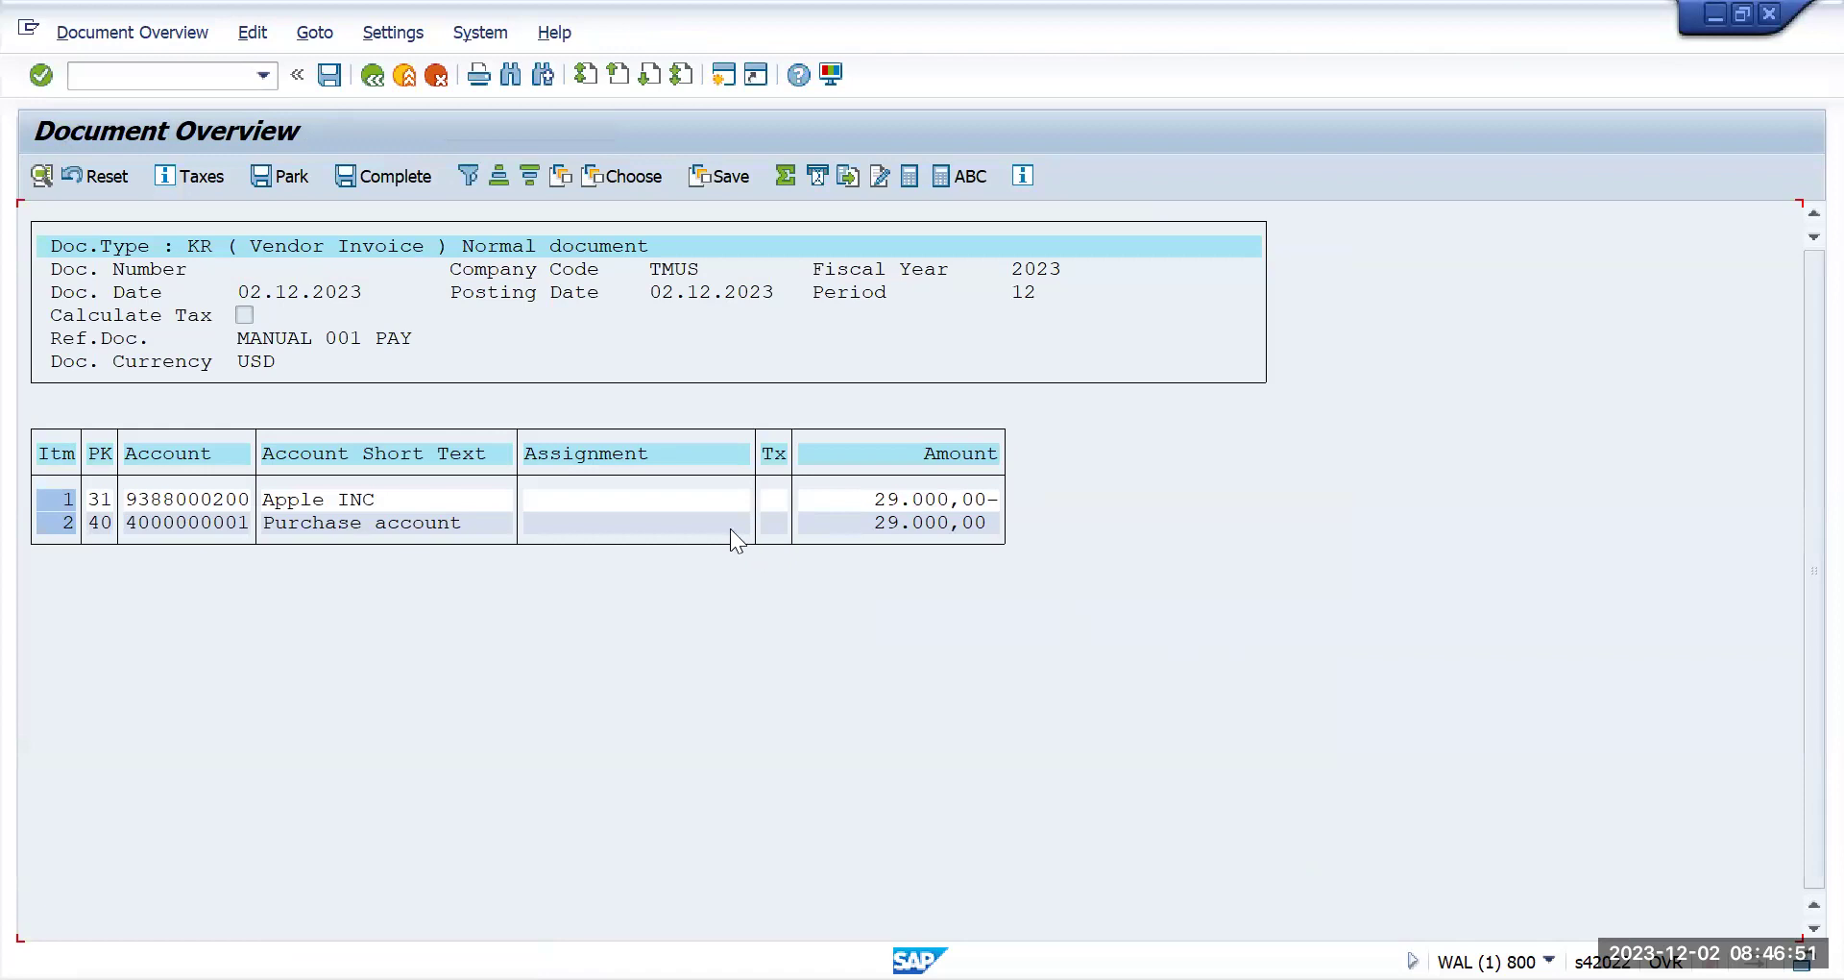
left_click(329, 75)
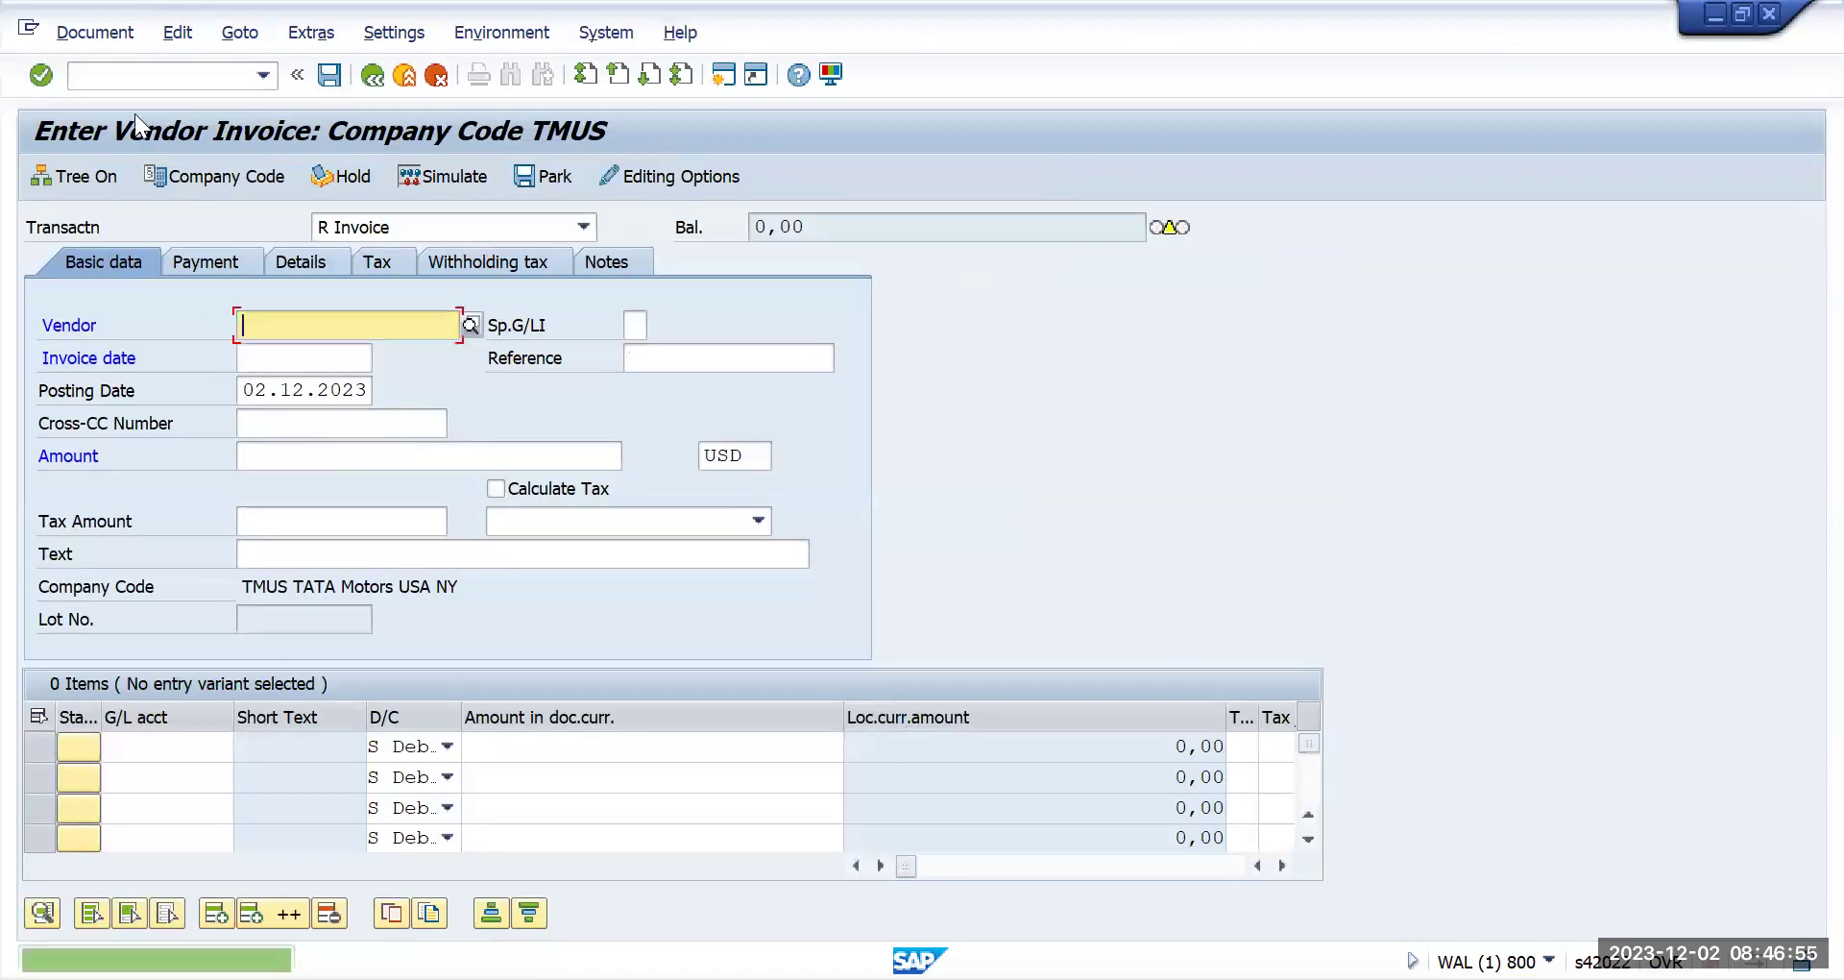
Open the vendor line item display with /nfbl1n.
left_click(141, 75)
type("/")
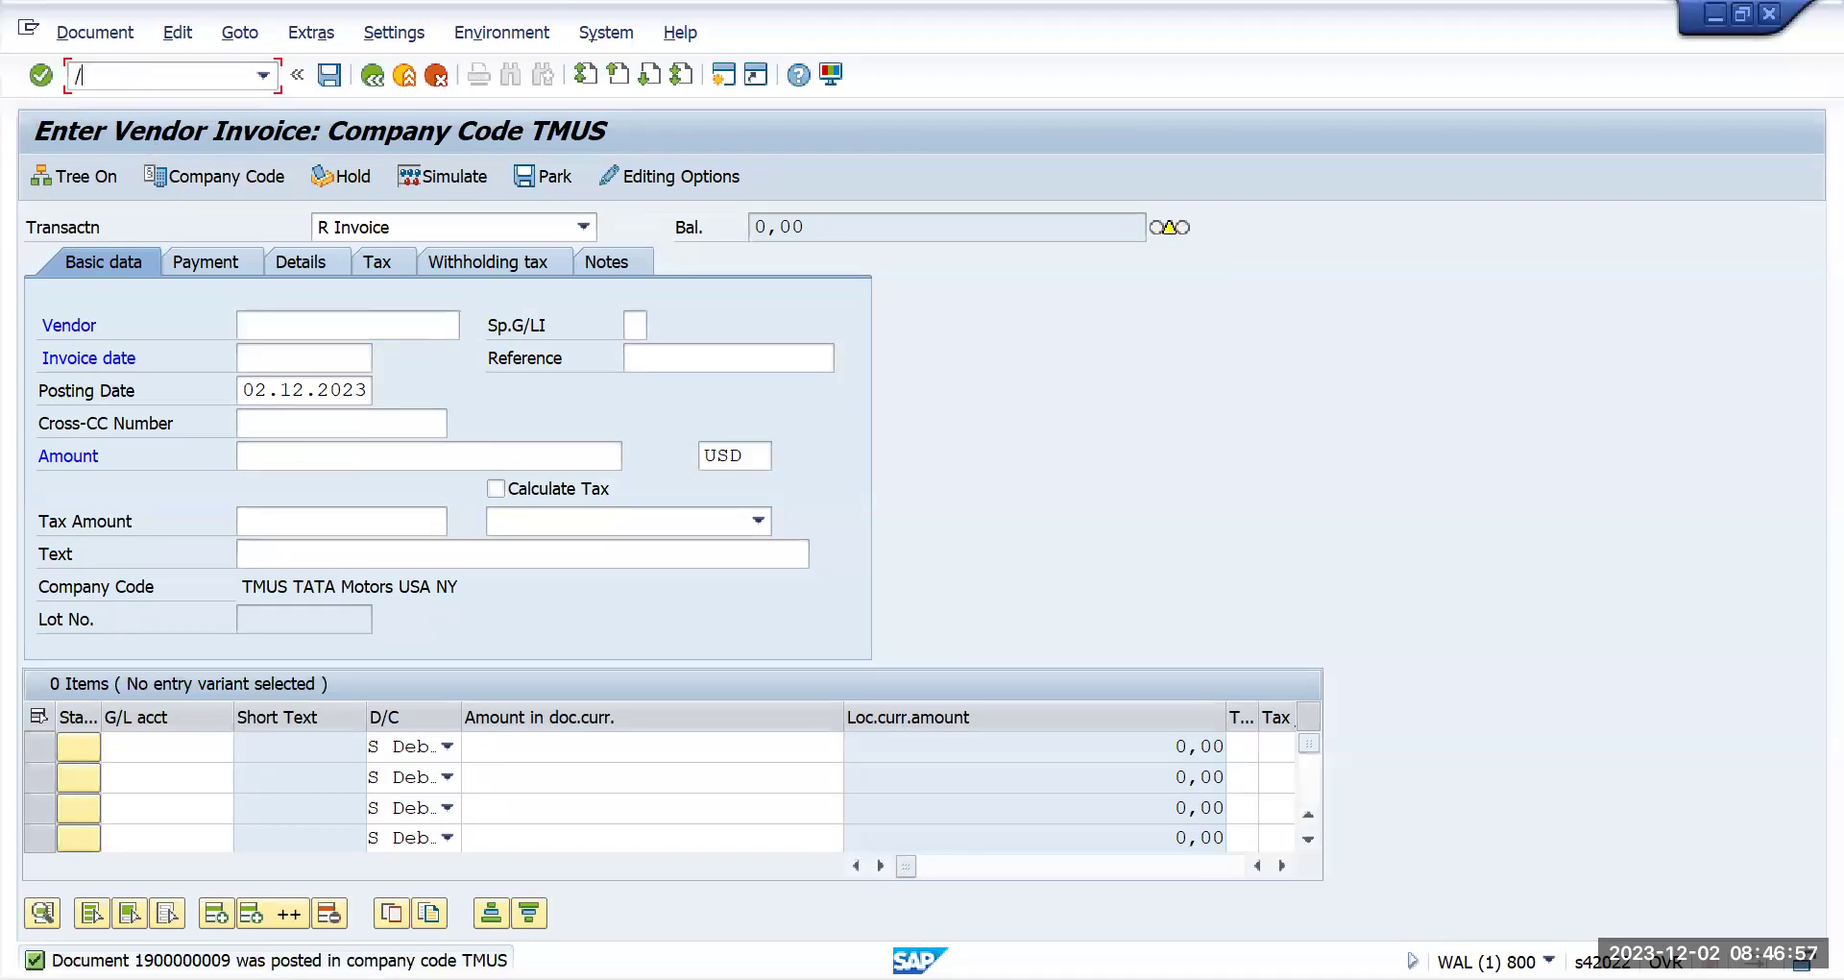
type("nfbl1n")
key("Return")
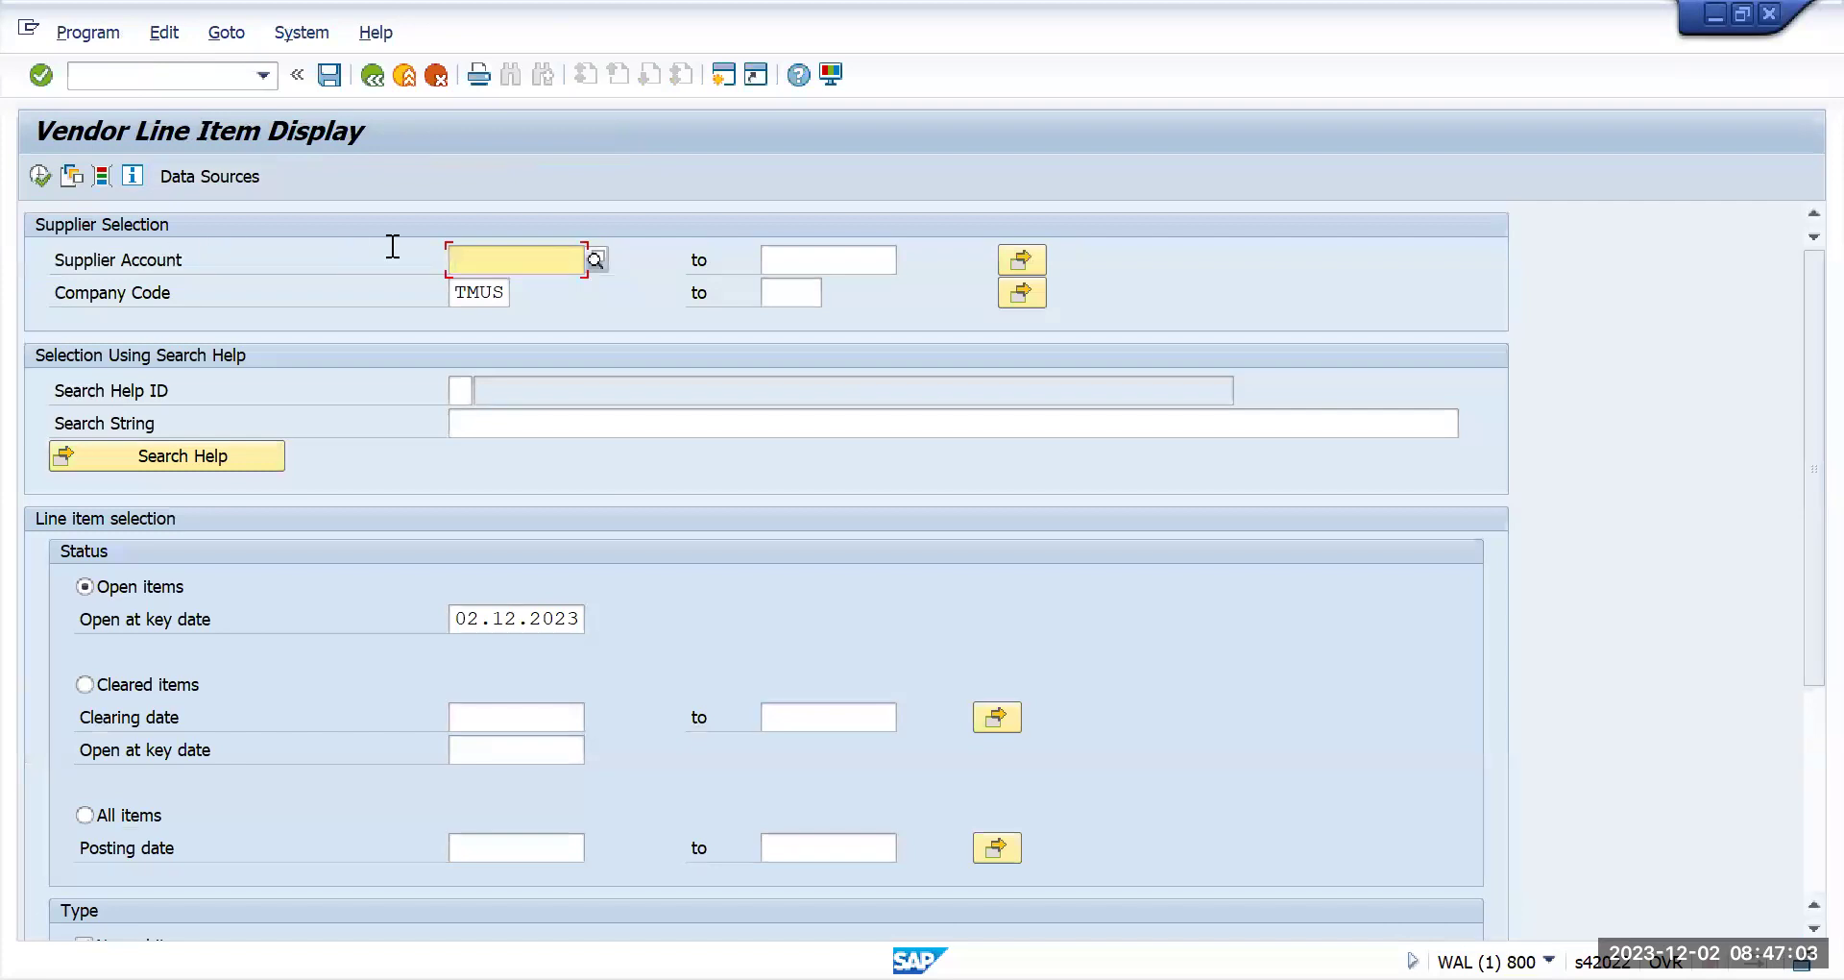
key("BackSpace")
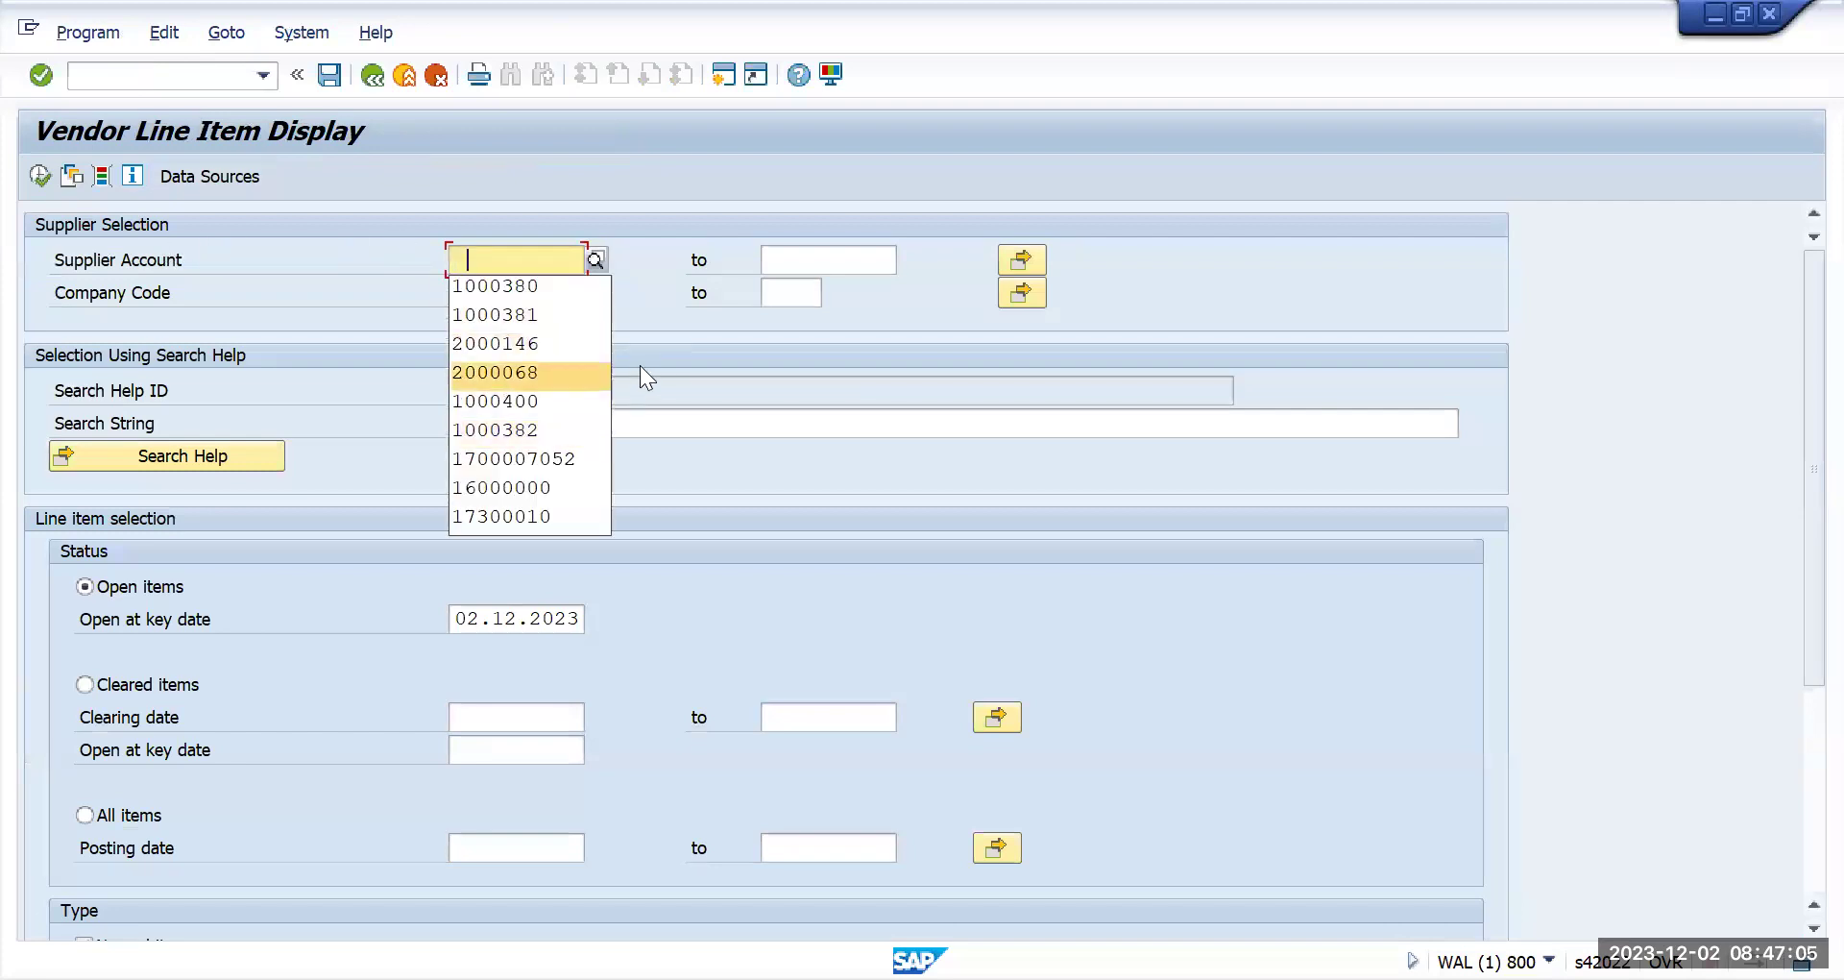
key("Escape")
left_click(40, 176)
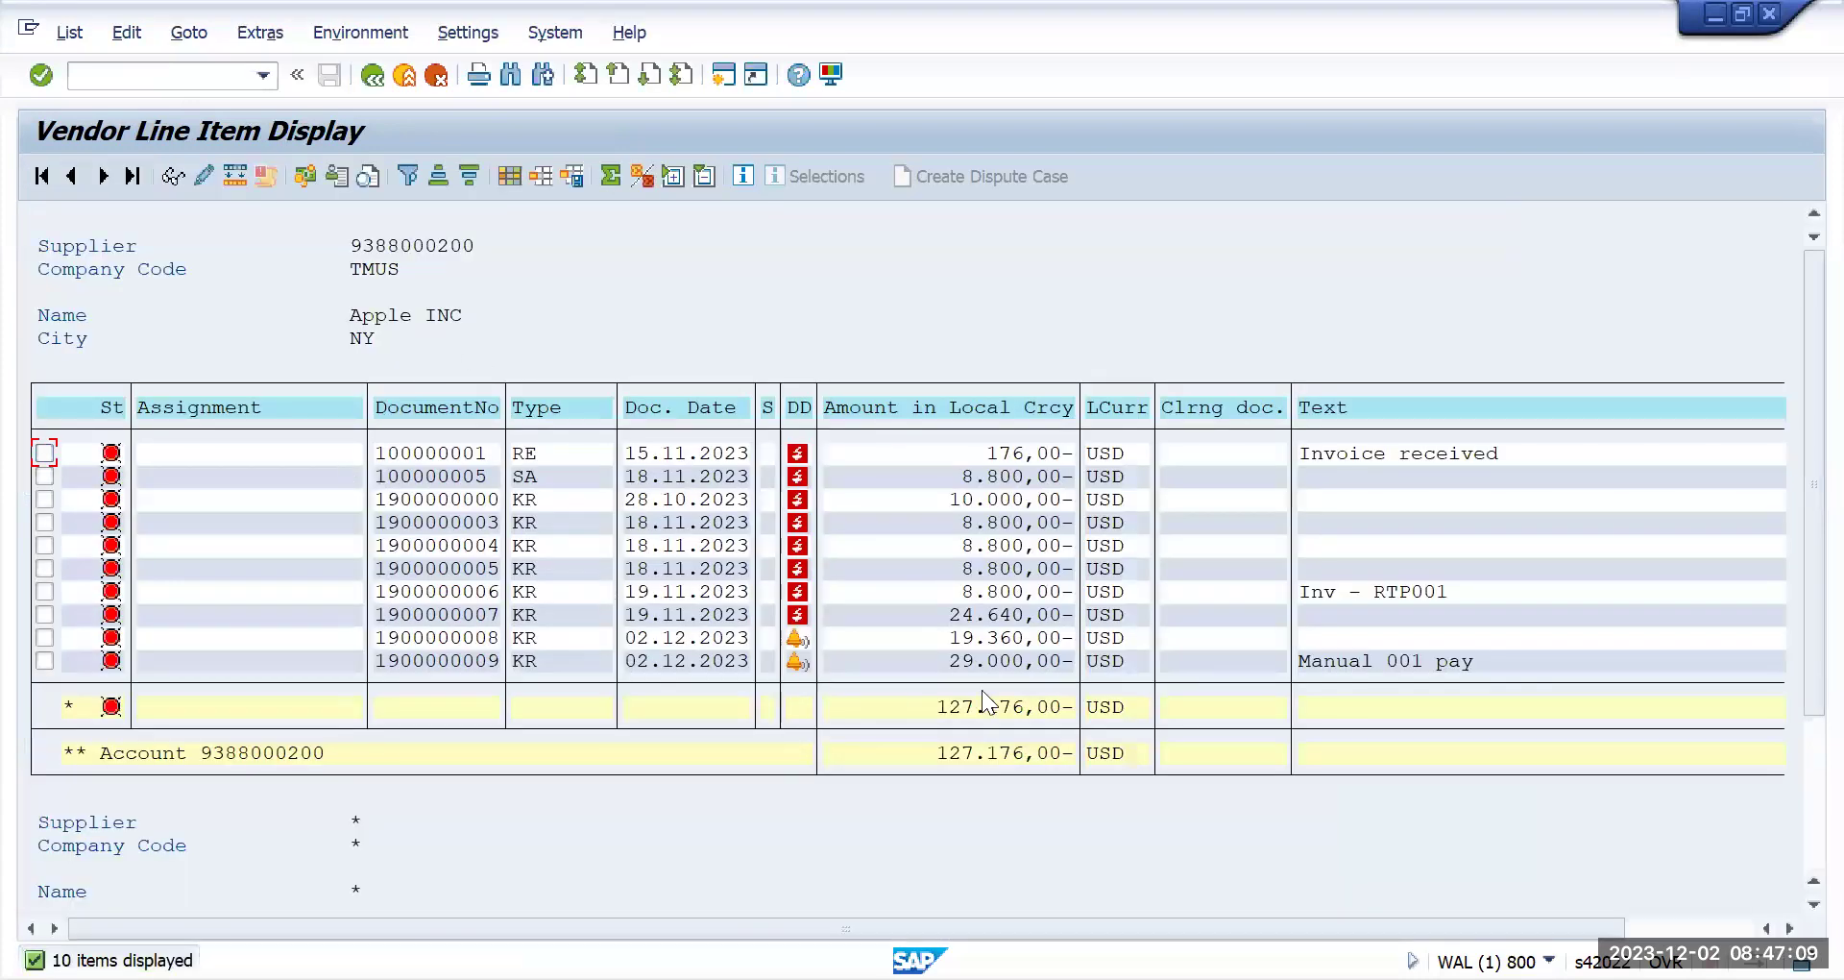
left_click(960, 668)
left_click(955, 664)
left_click(112, 665)
left_click(368, 76)
Run the report for all items, check cleared 8.800,00 and 10.000,00 lines, then exit.
left_click(85, 815)
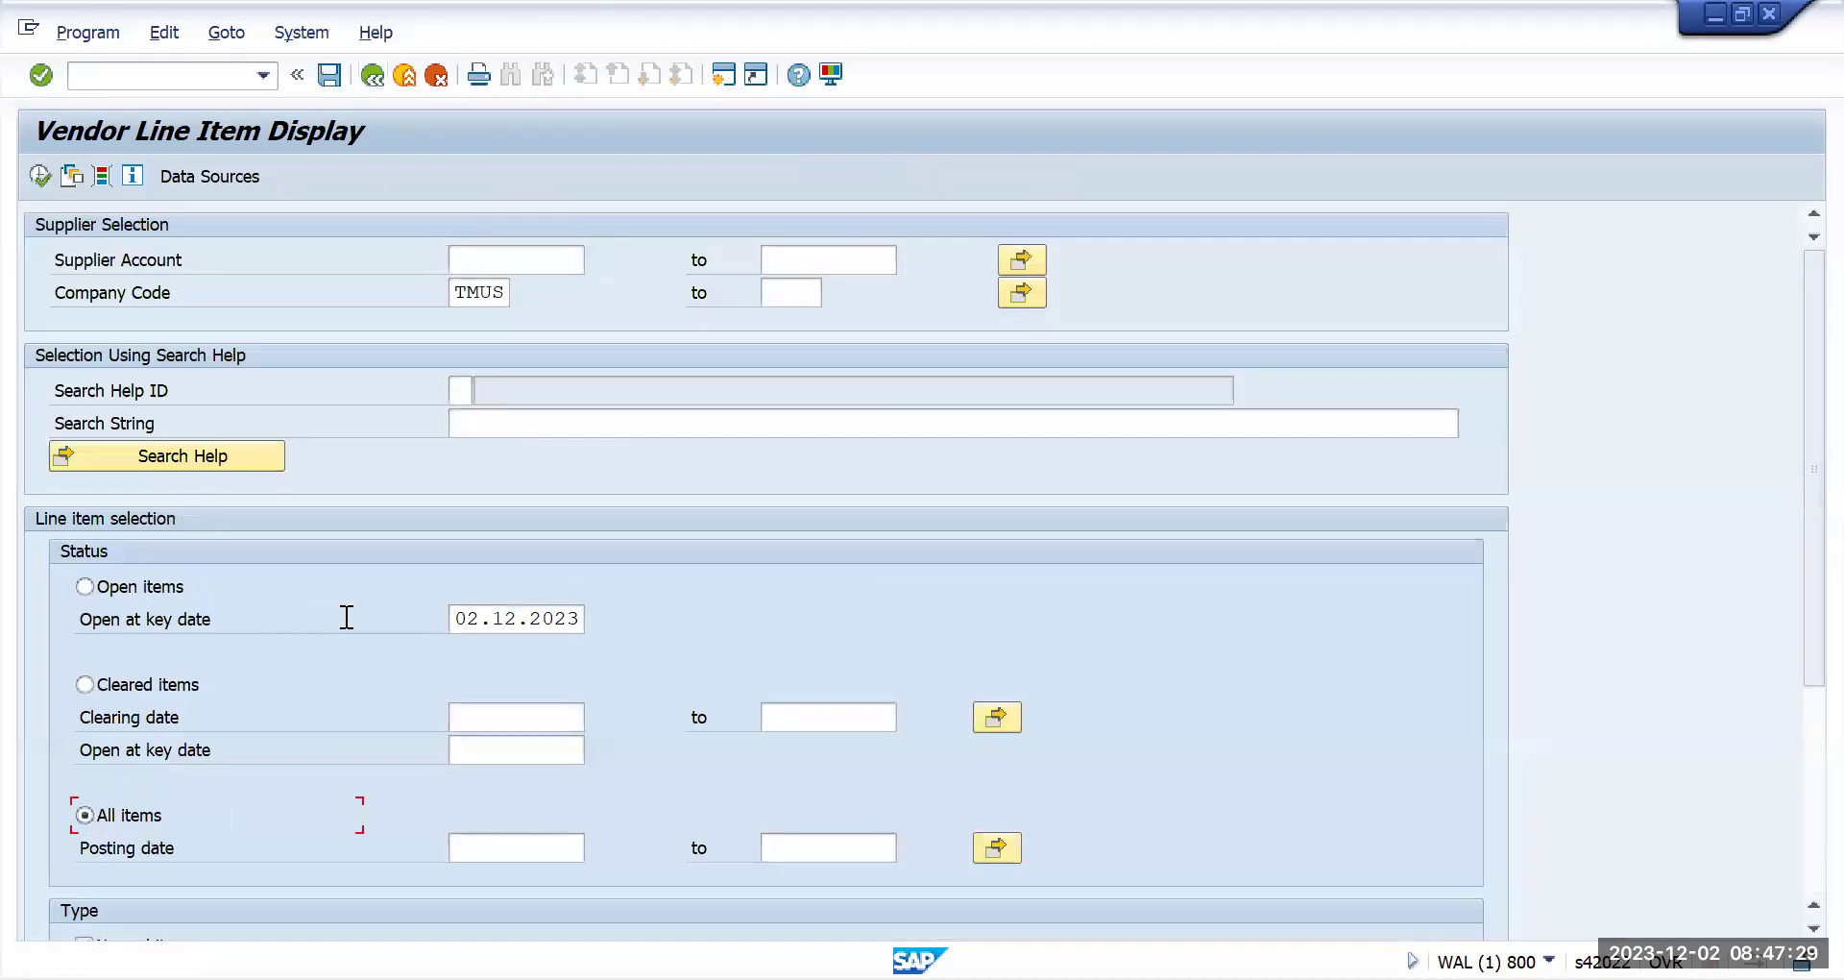
left_click(46, 183)
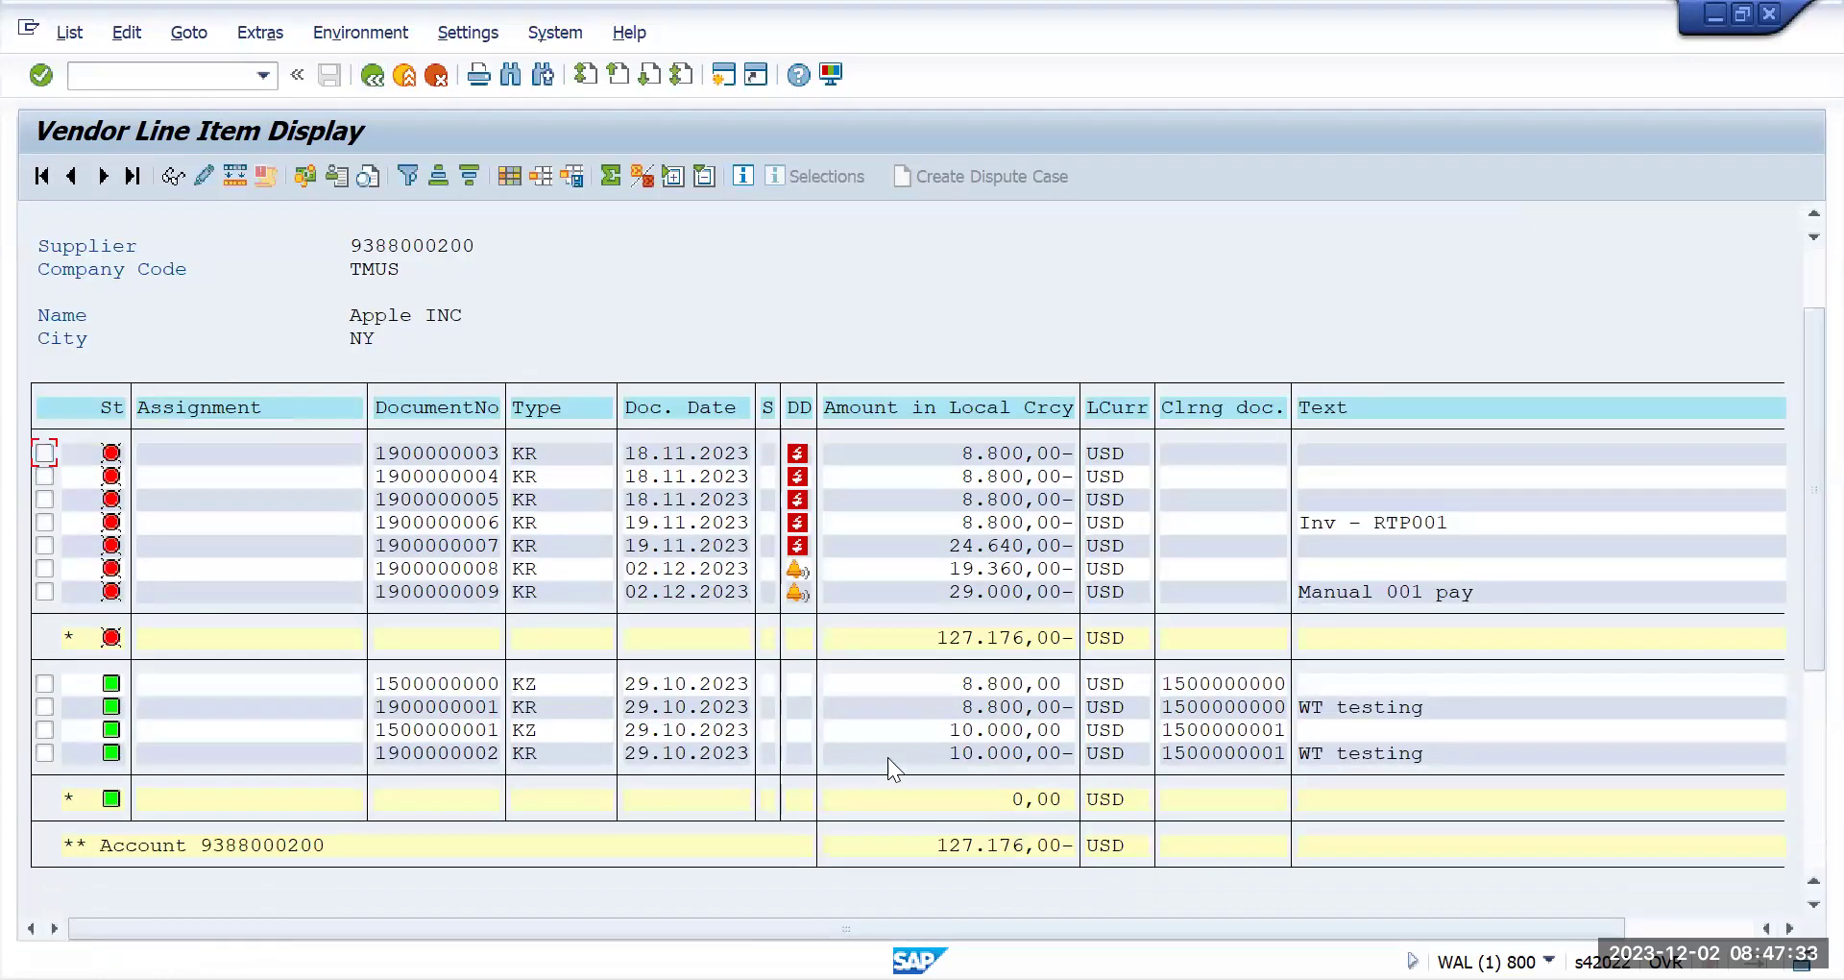
left_click(956, 682)
left_click(963, 730)
left_click(964, 594)
left_click(380, 76)
Start F-53 with document date 02.12.2023 and reference 'payment'.
left_click(380, 77)
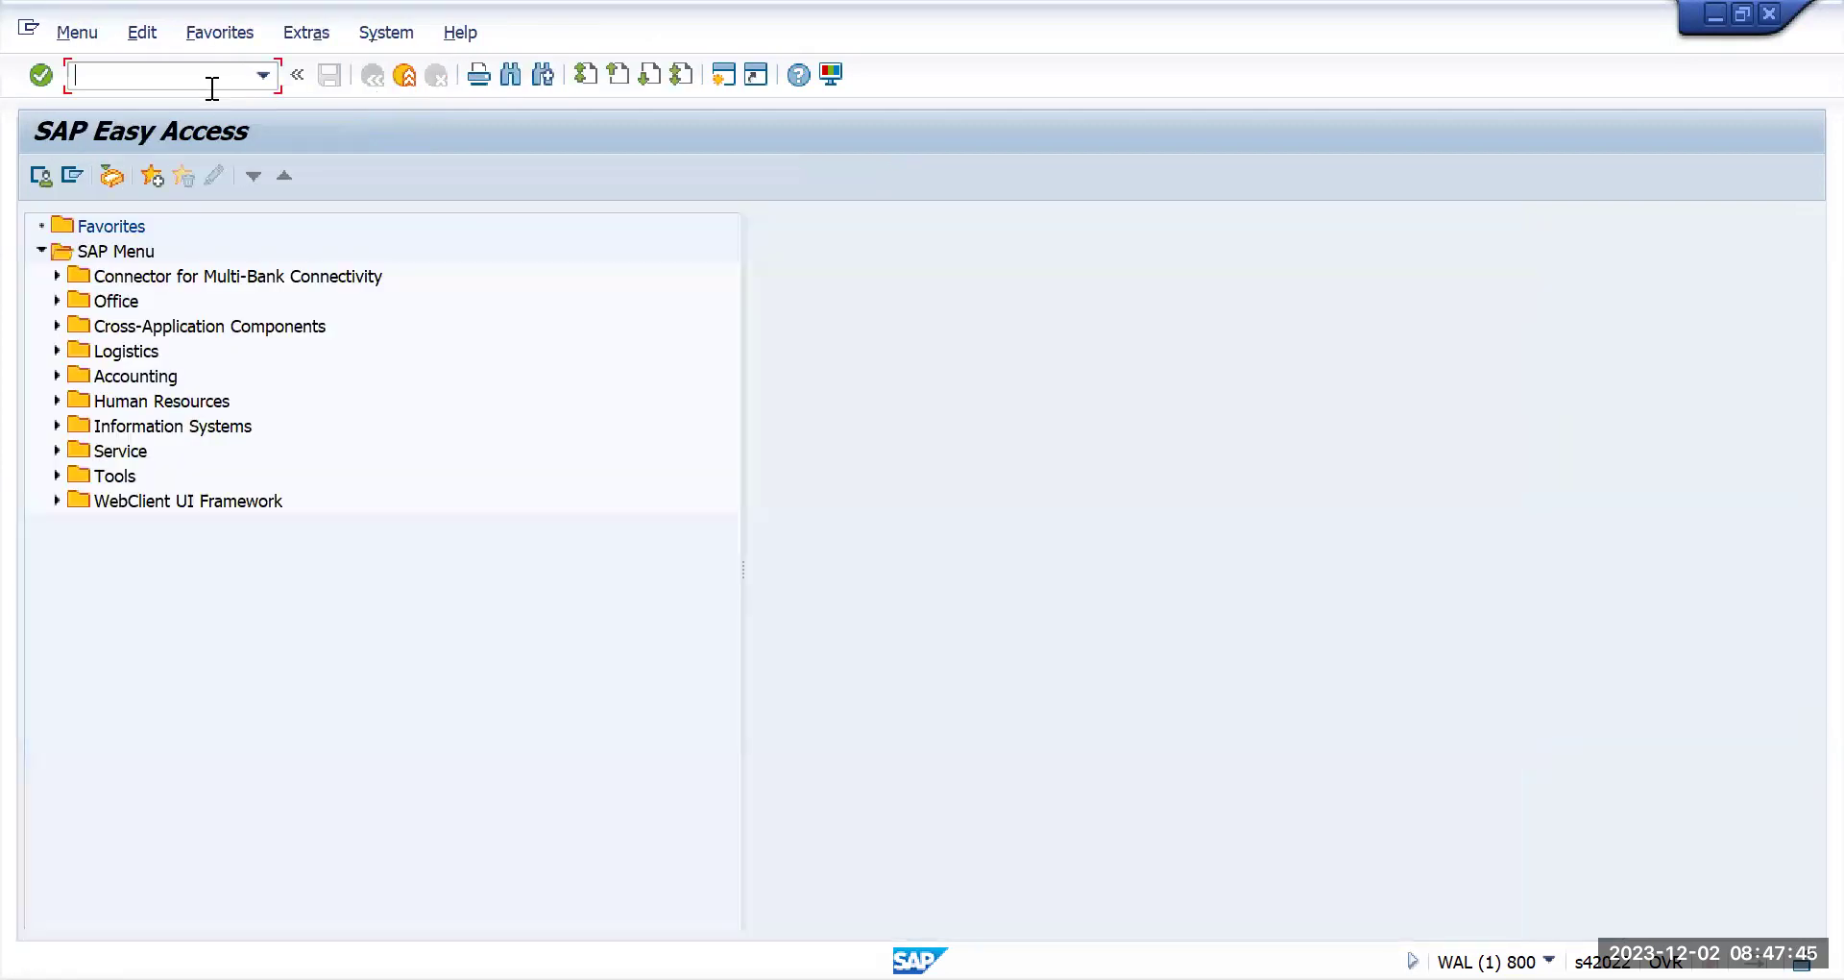
type("f-53")
key("Return")
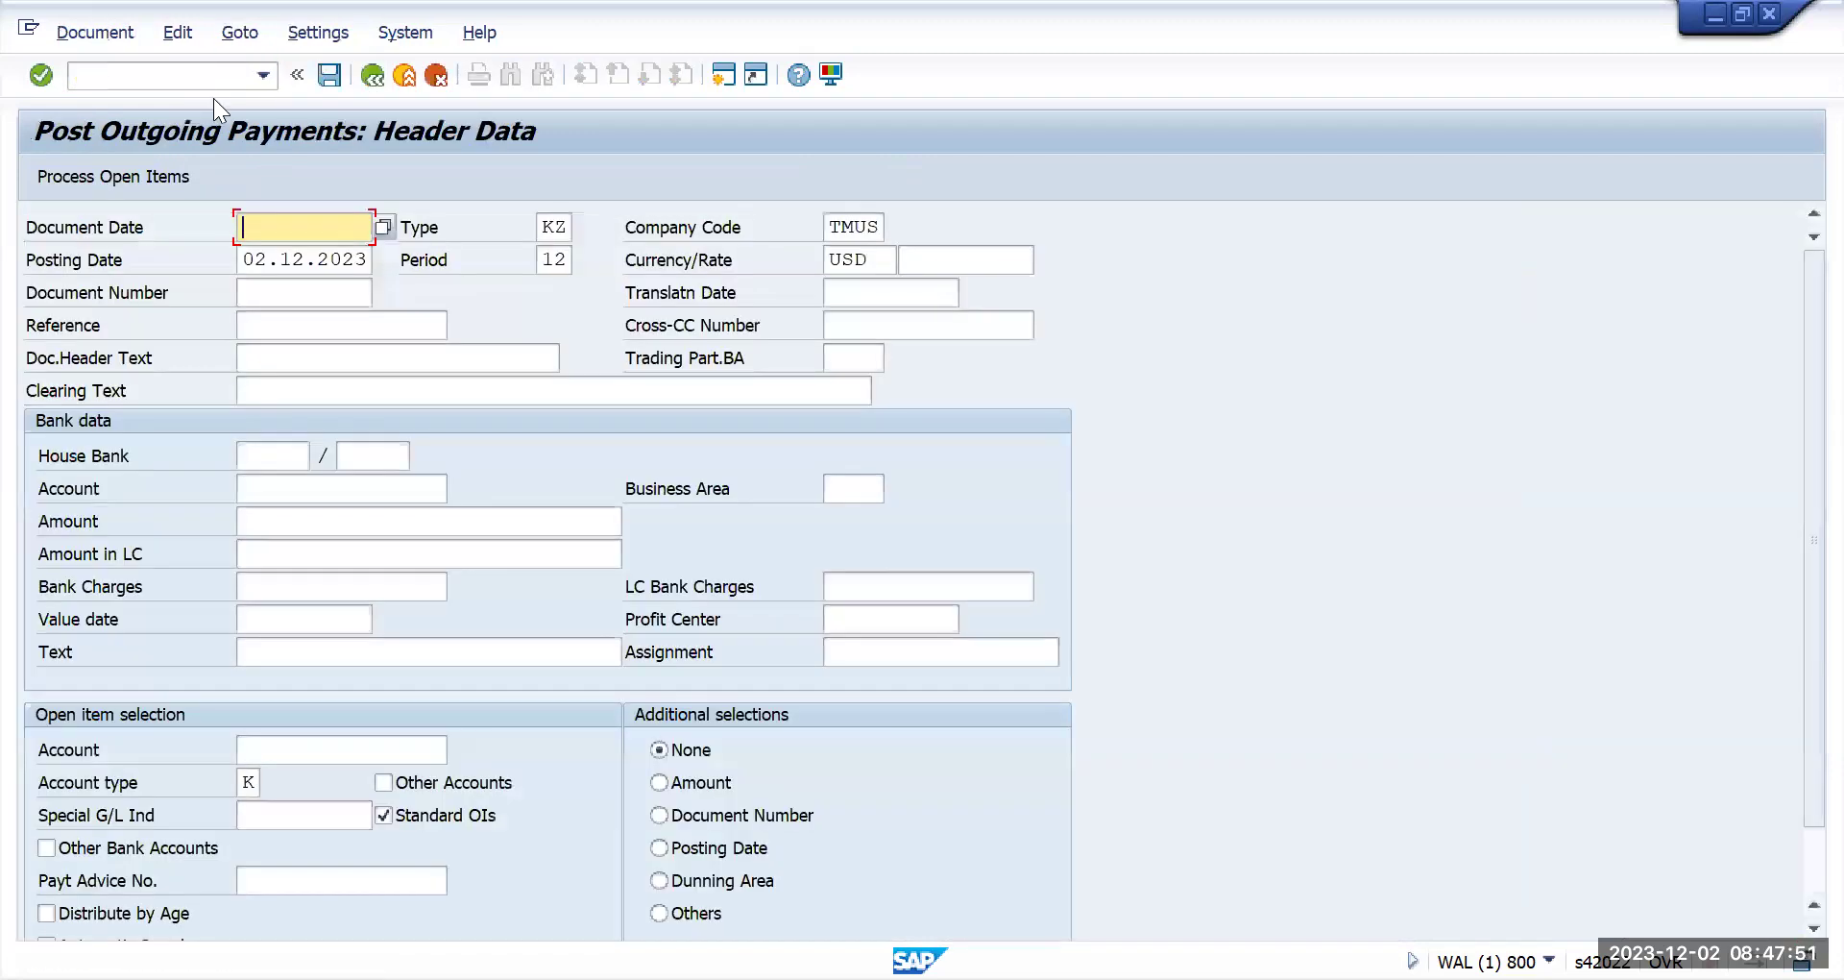
key("Tab")
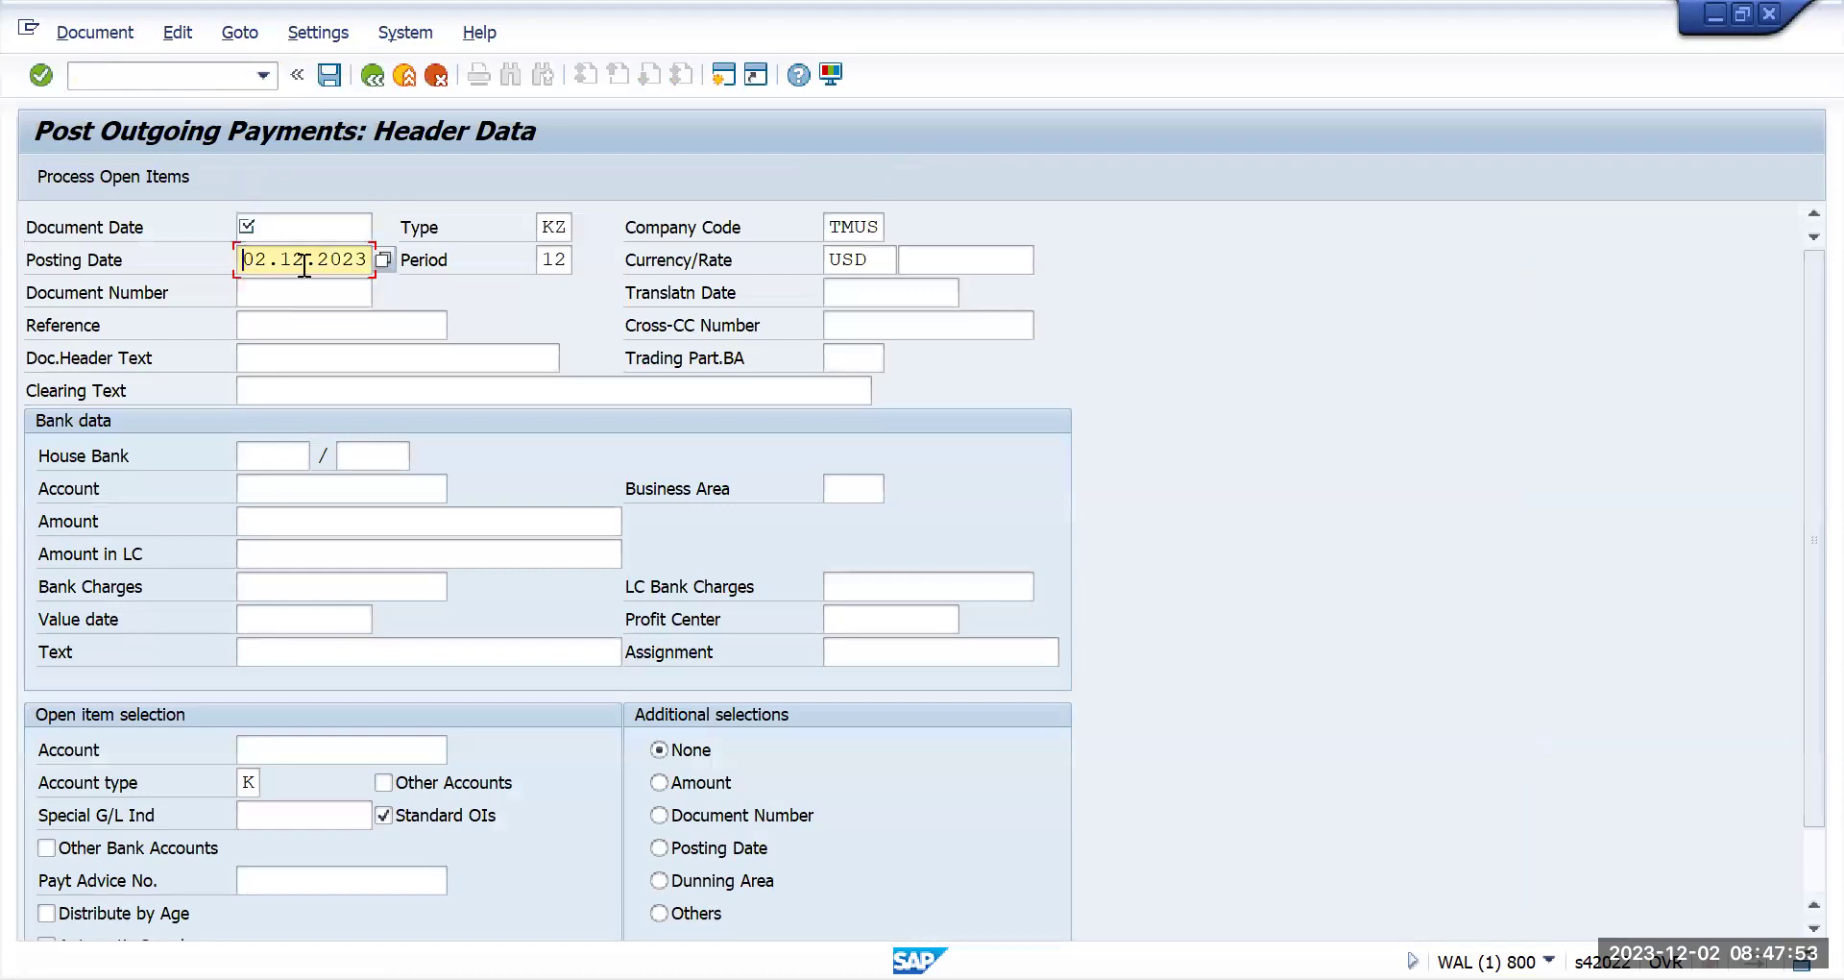
key("ctrl+c")
left_click(327, 234)
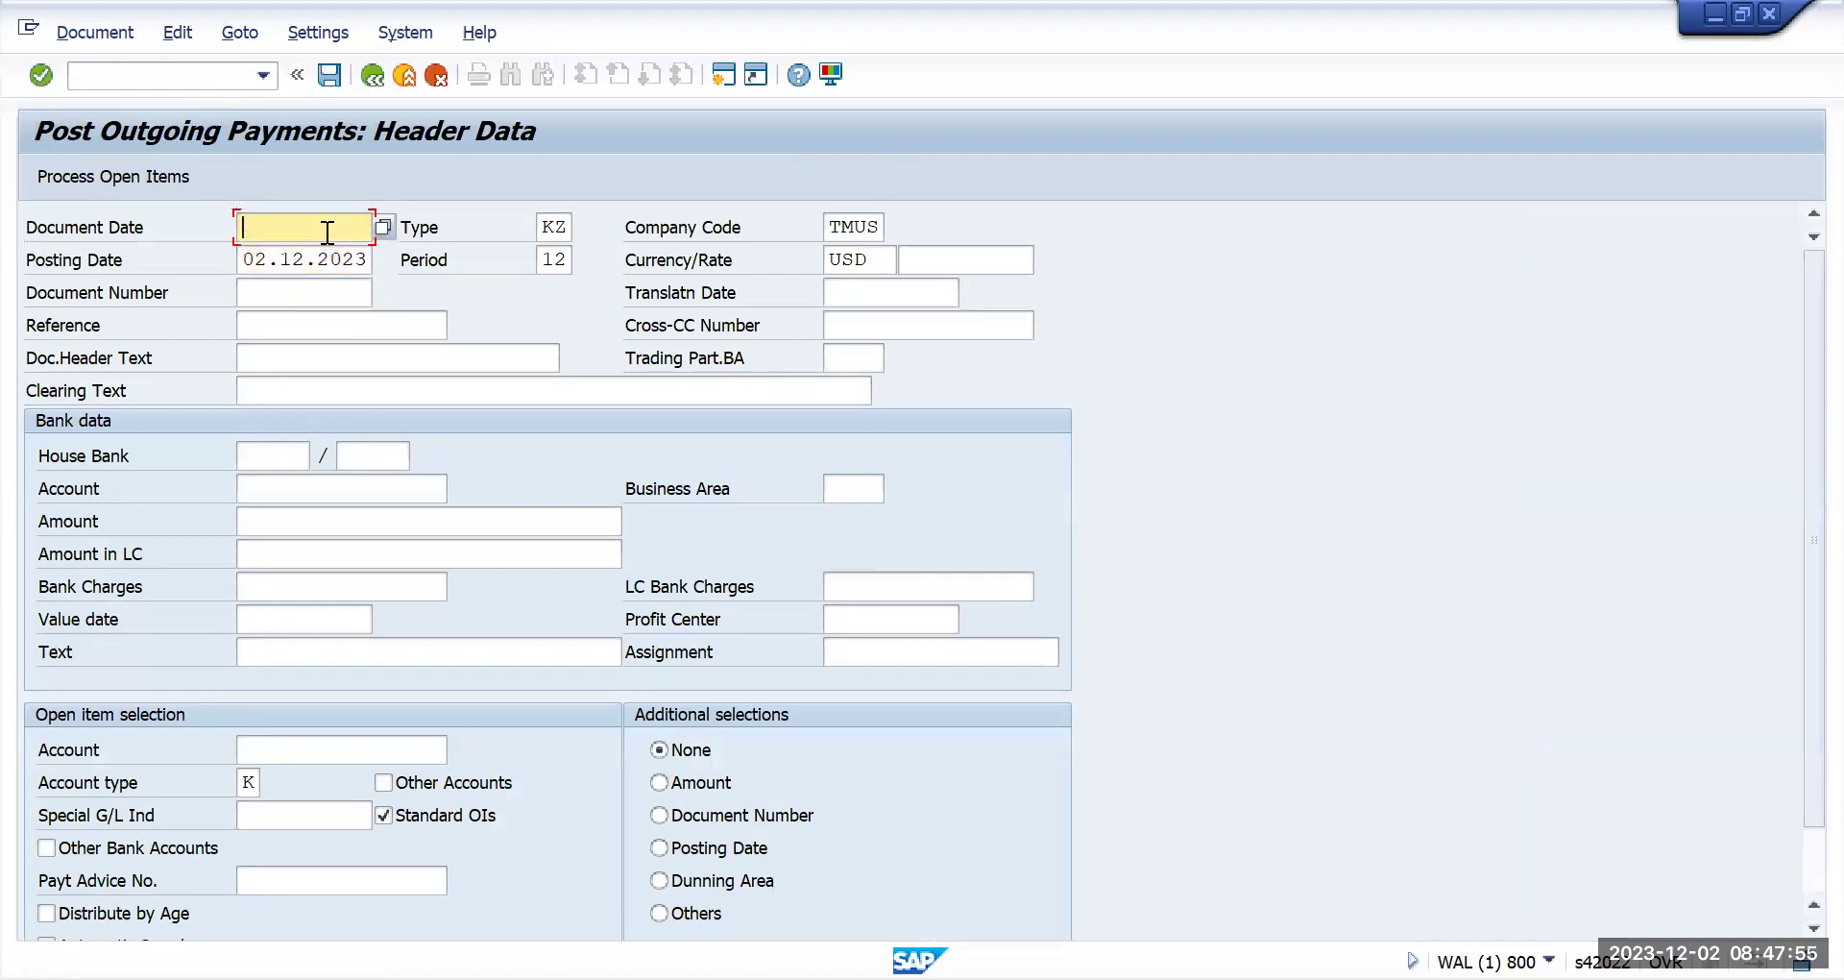
key("ctrl+v")
left_click(258, 326)
type("a")
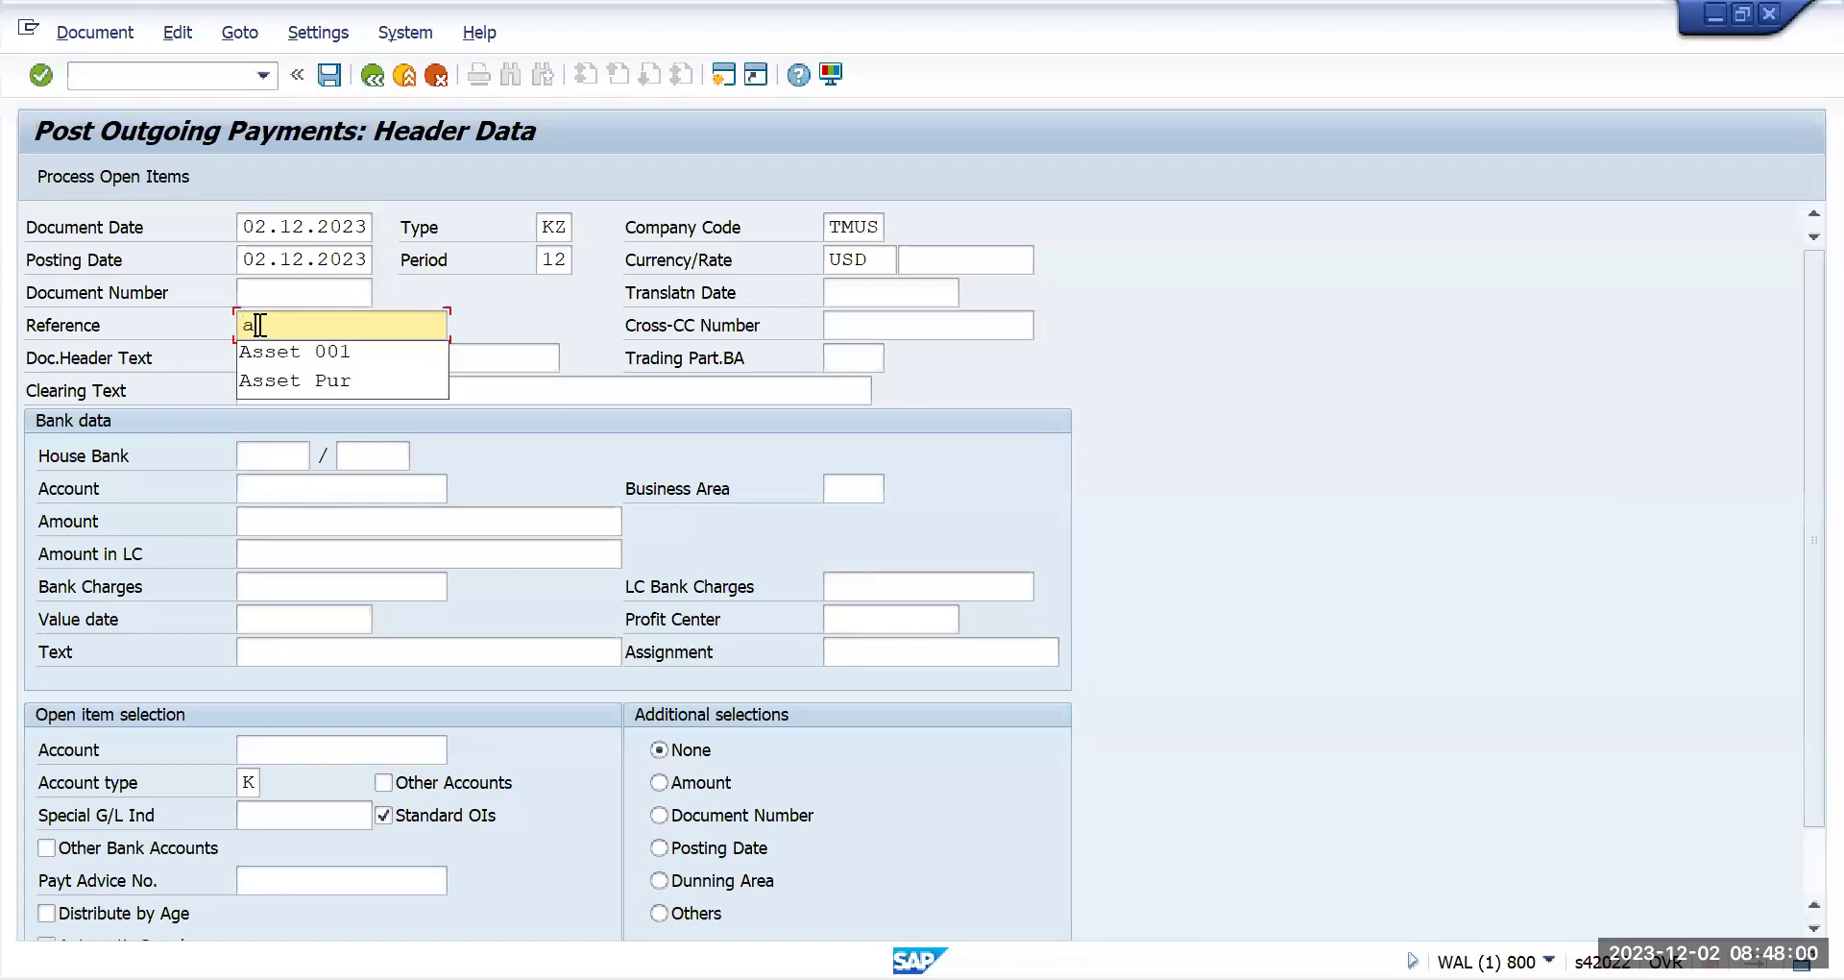
key("BackSpace")
type("payment")
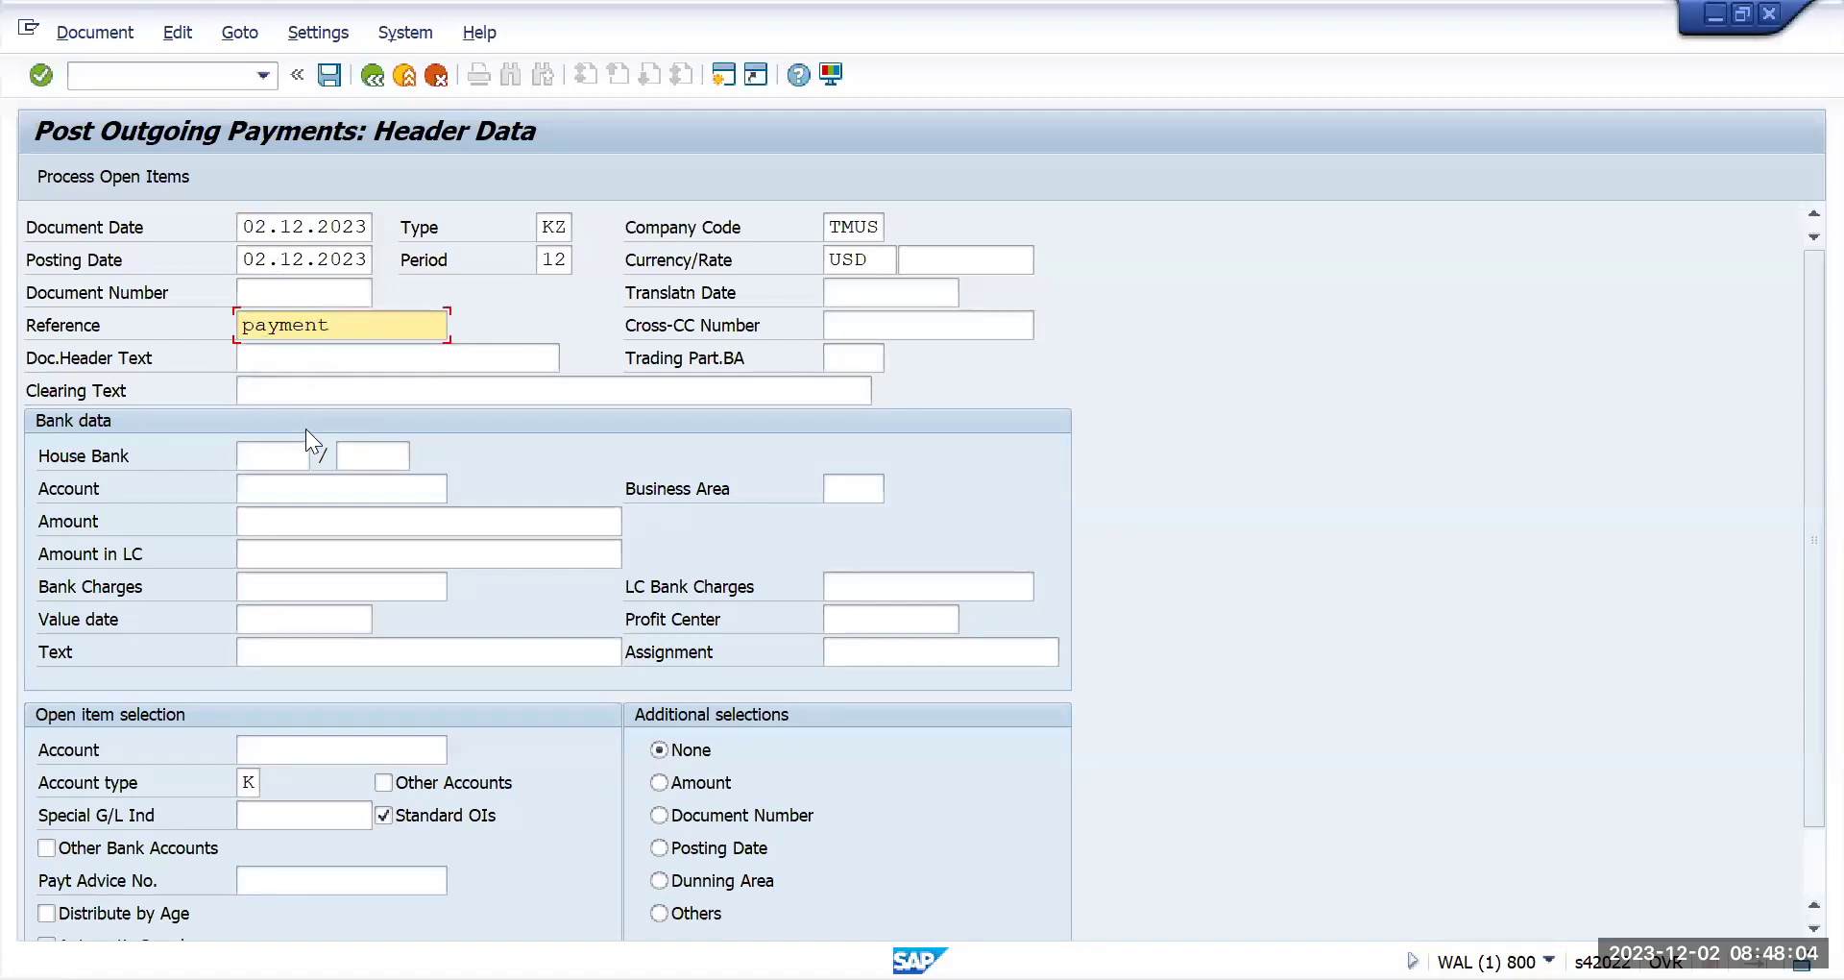
left_click(318, 480)
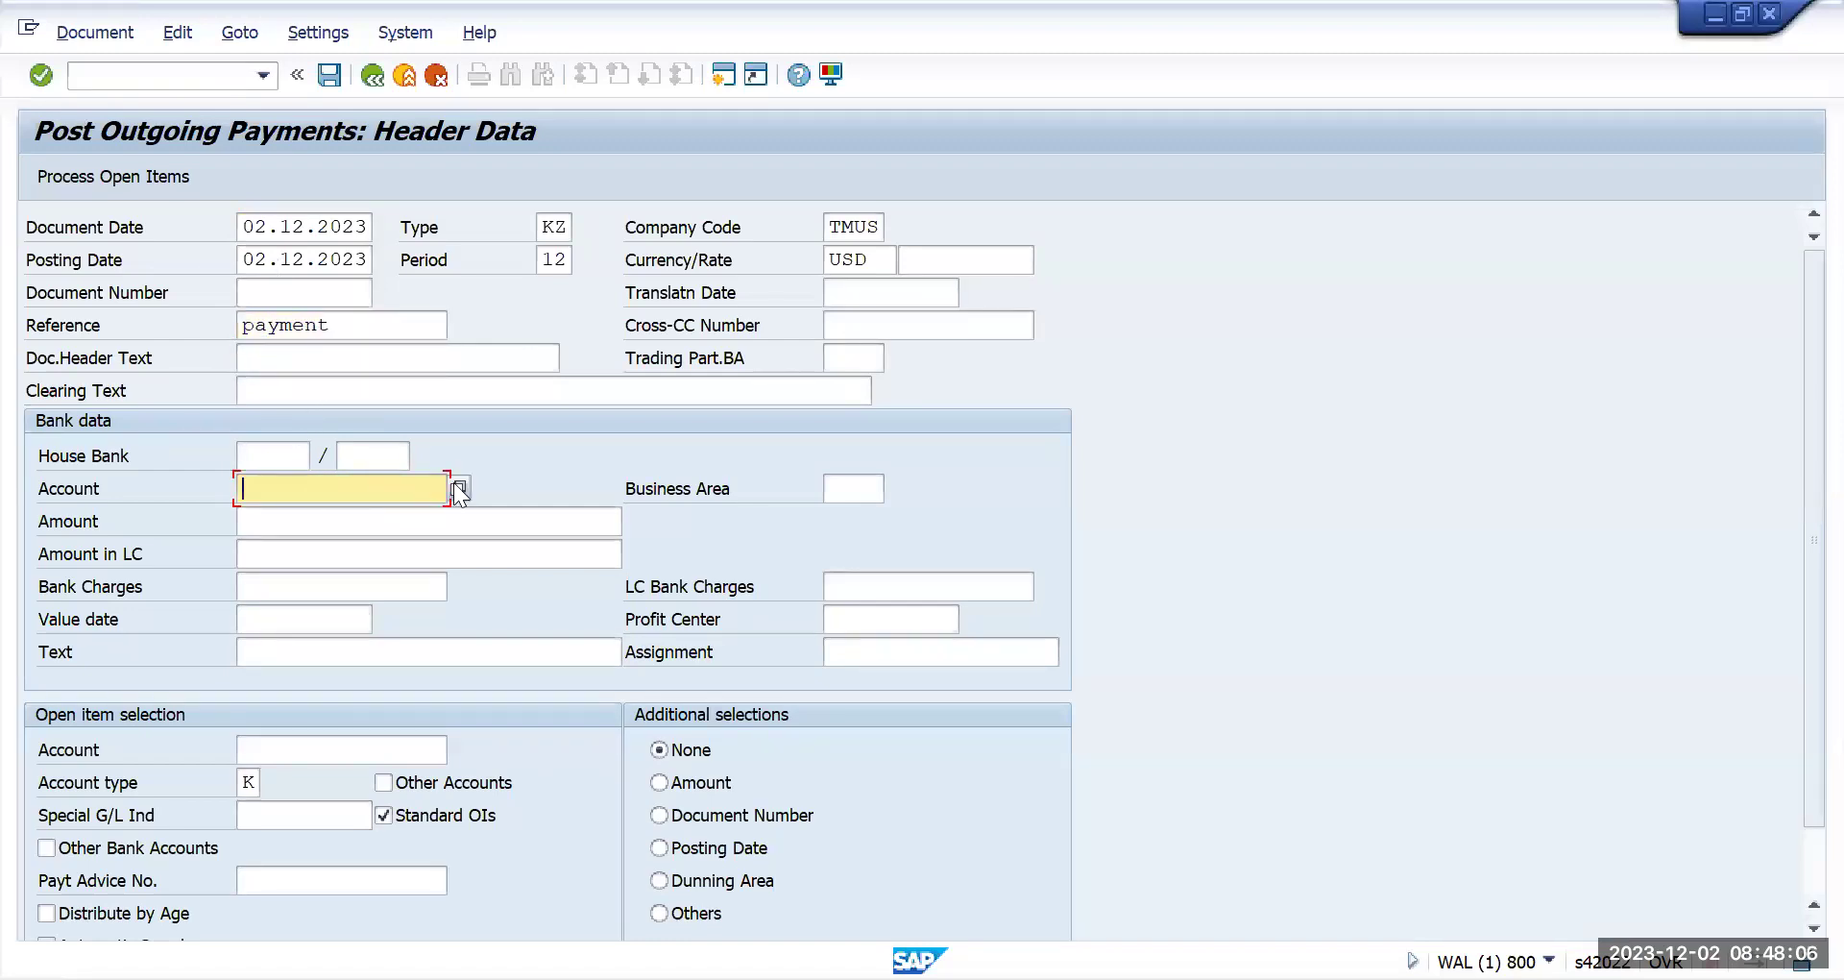
left_click(453, 482)
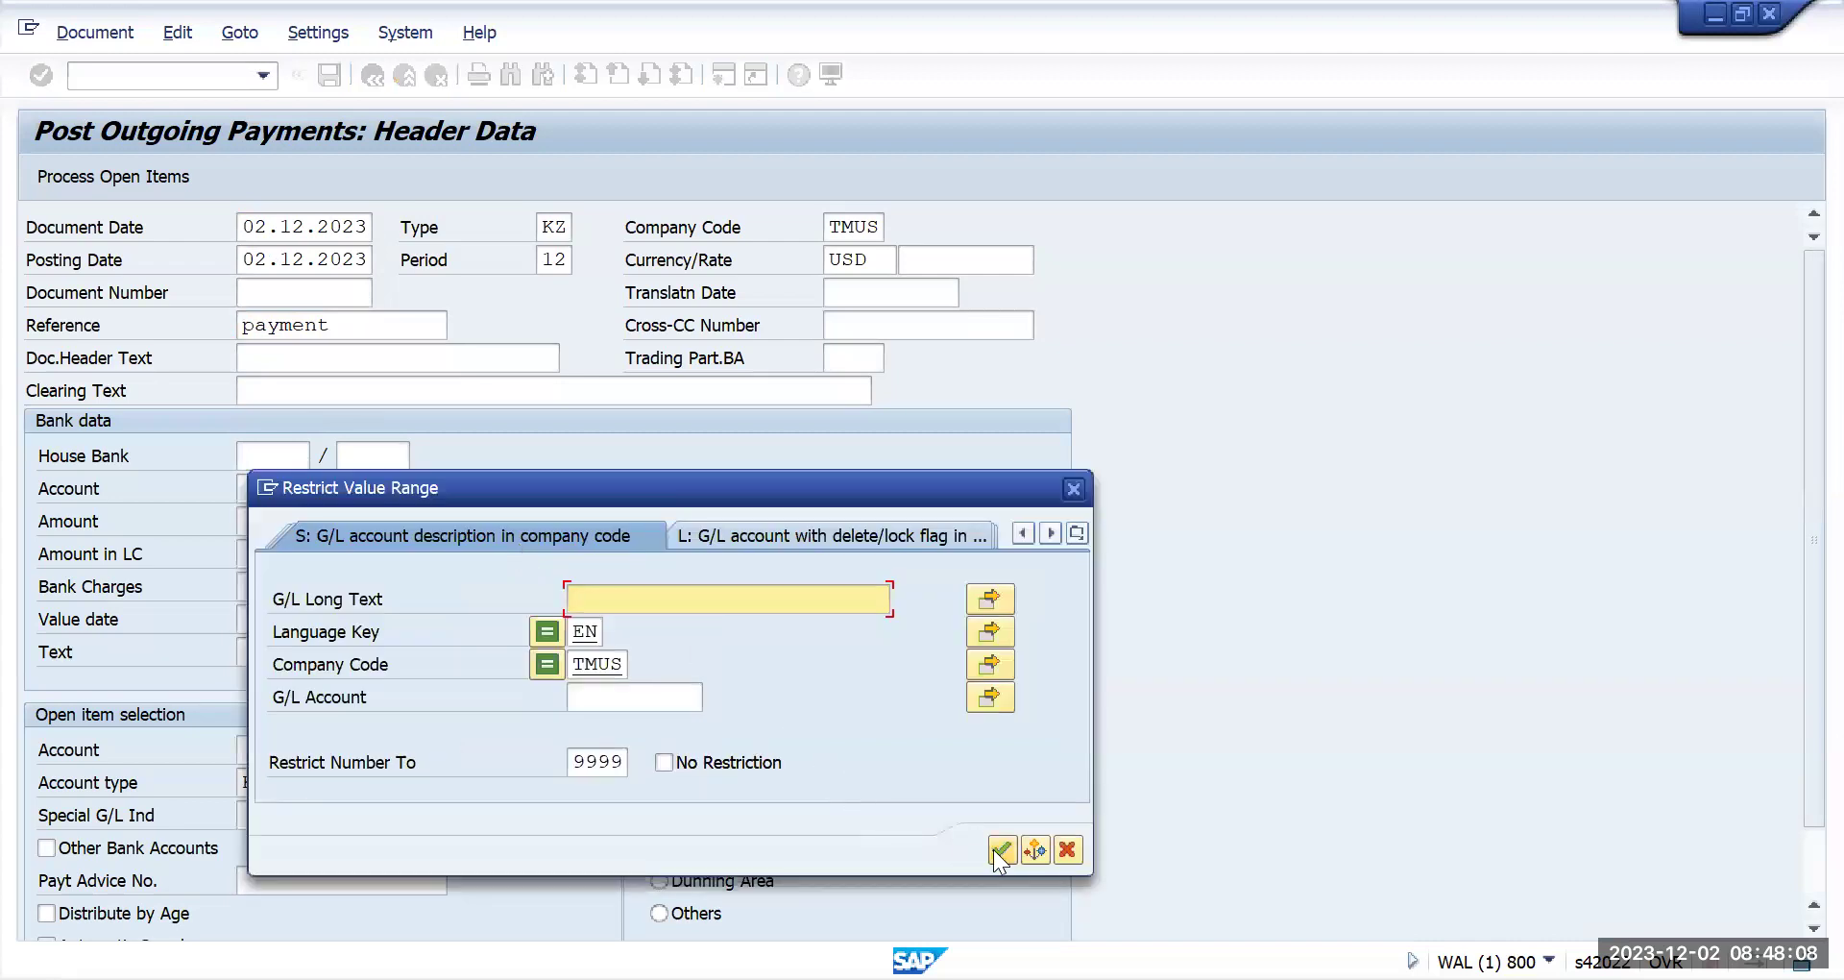
left_click(1001, 849)
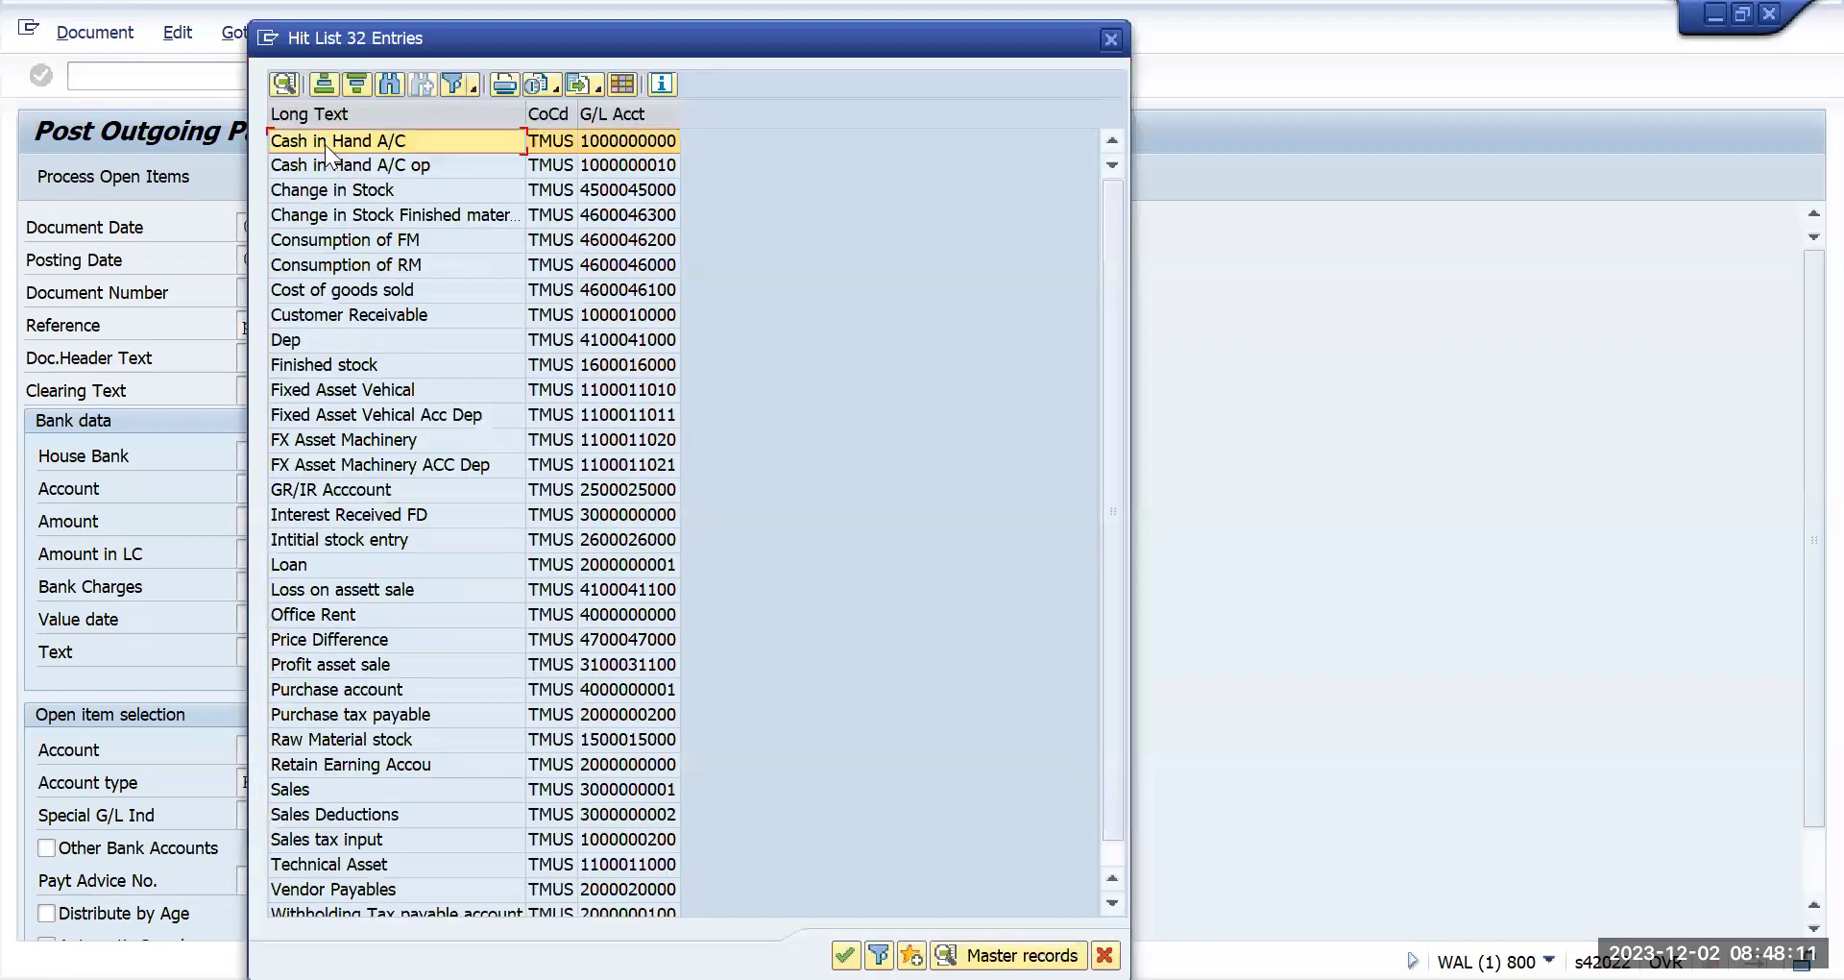
double_click(325, 144)
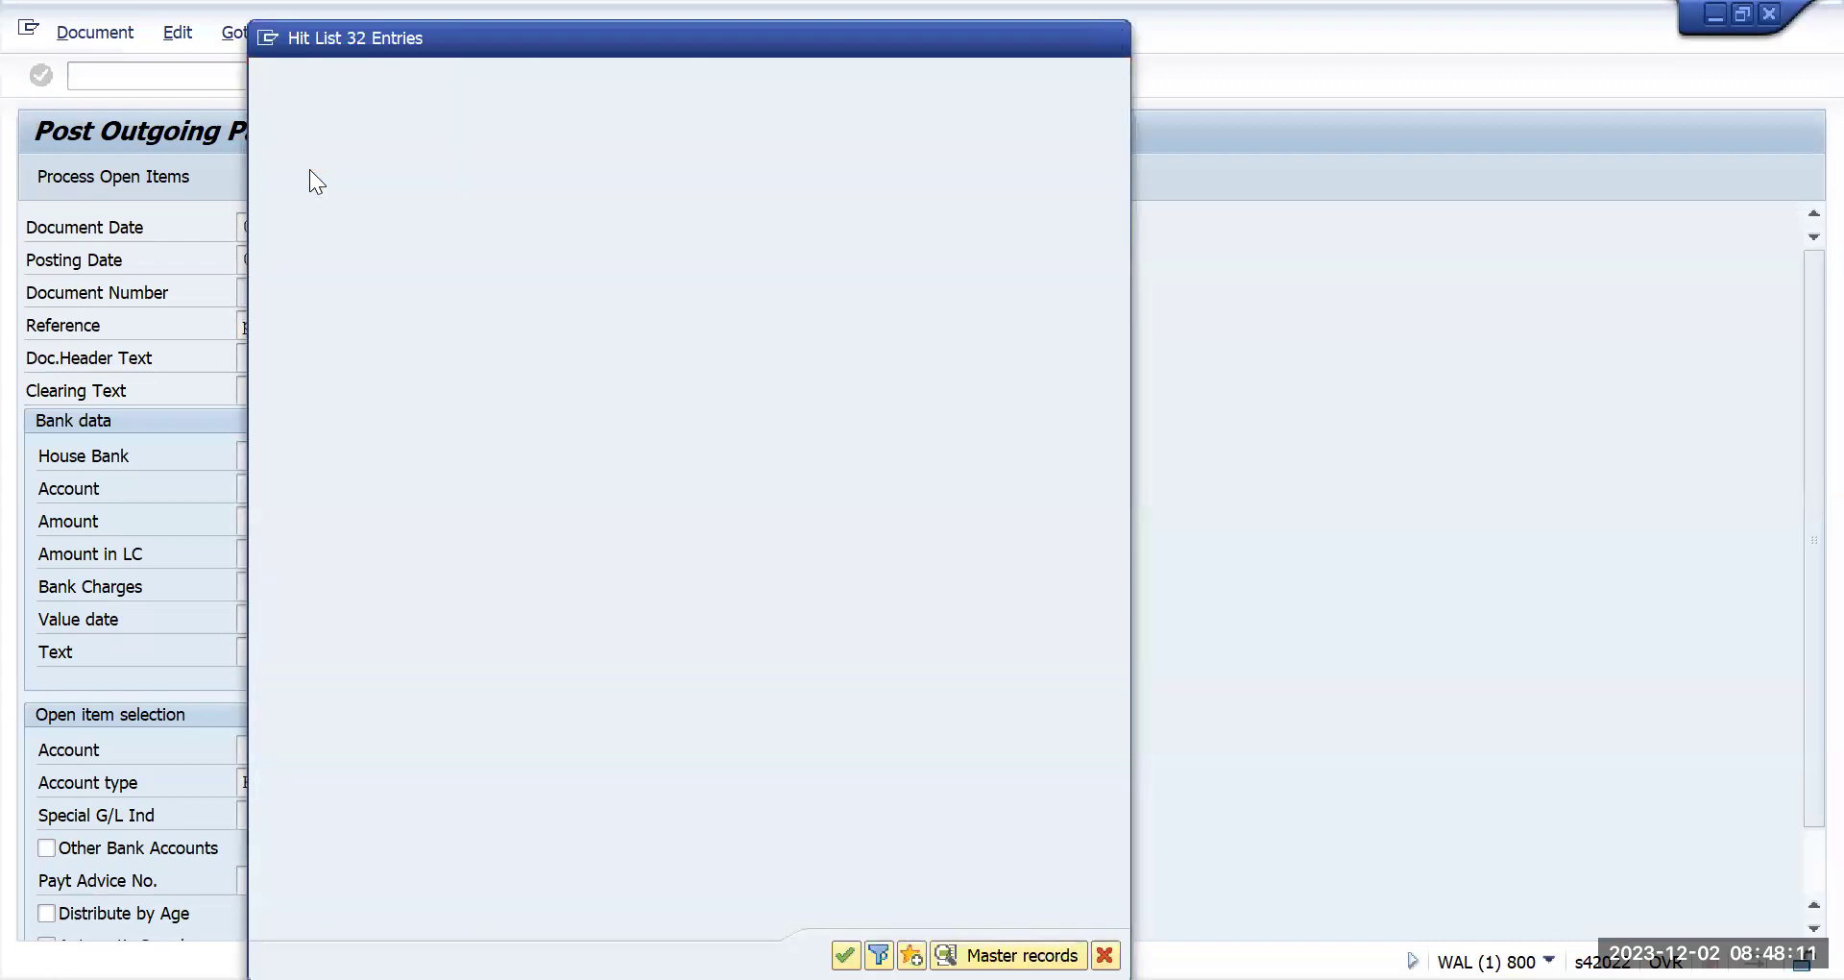
left_click(268, 527)
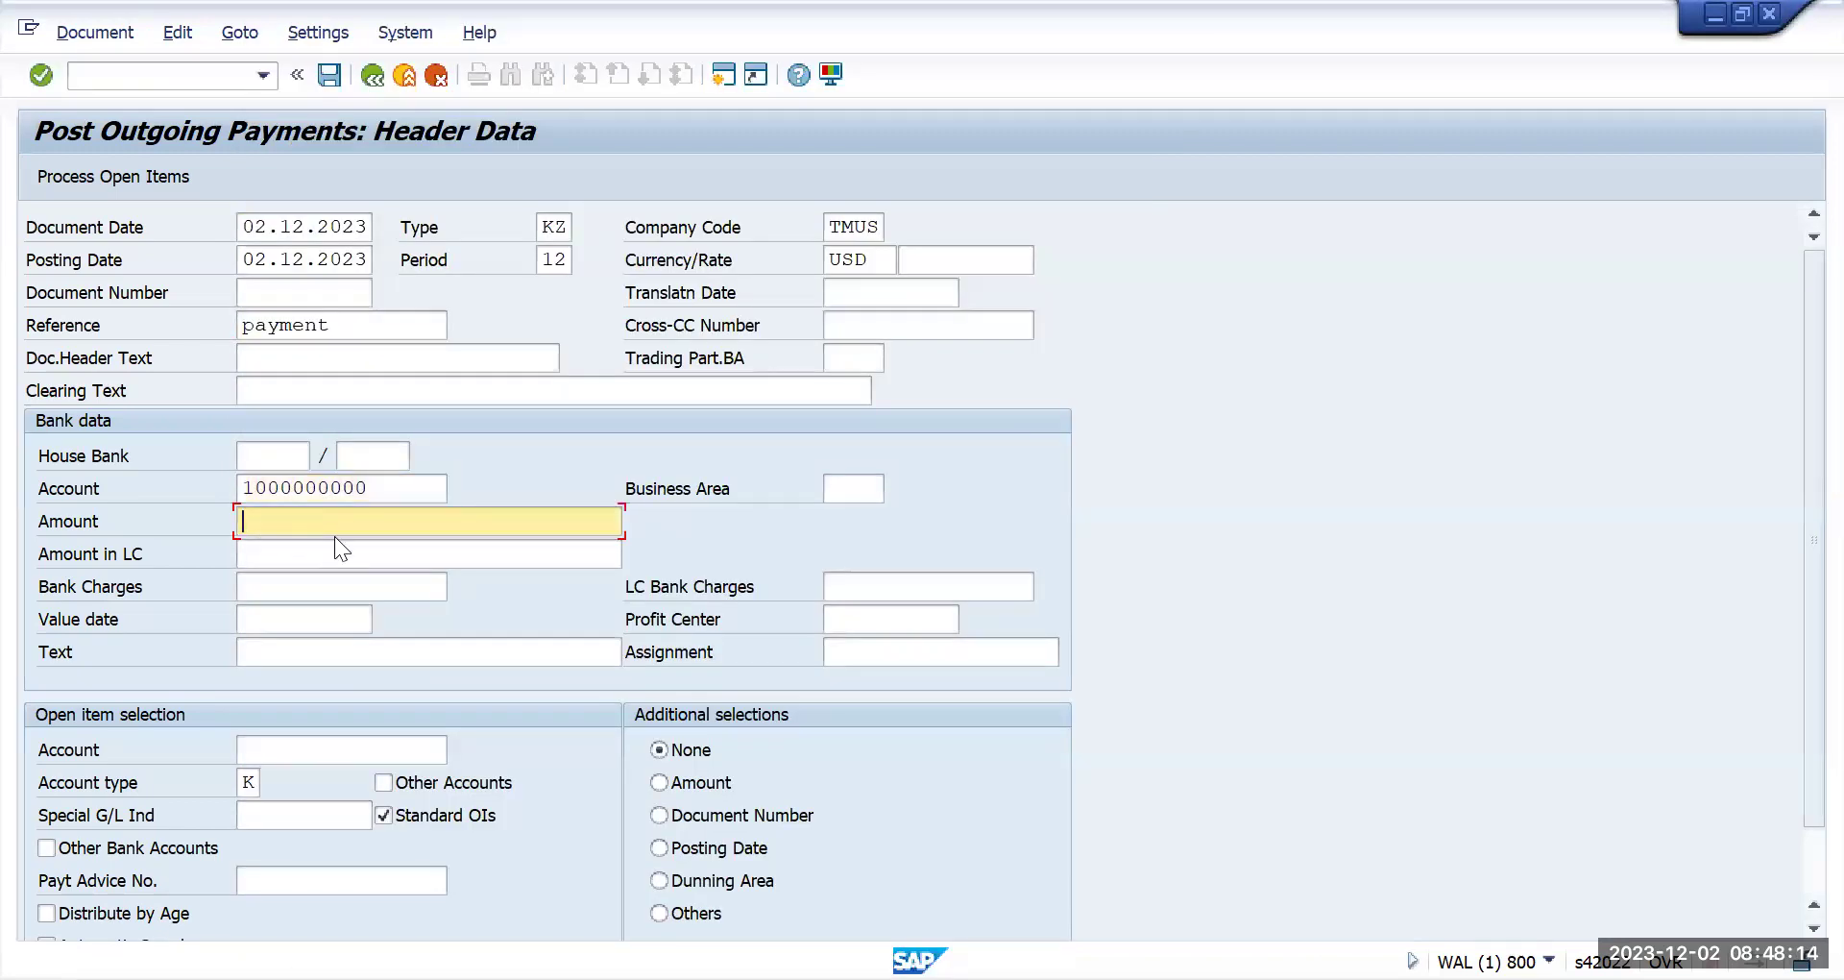
type("29000")
left_click(281, 744)
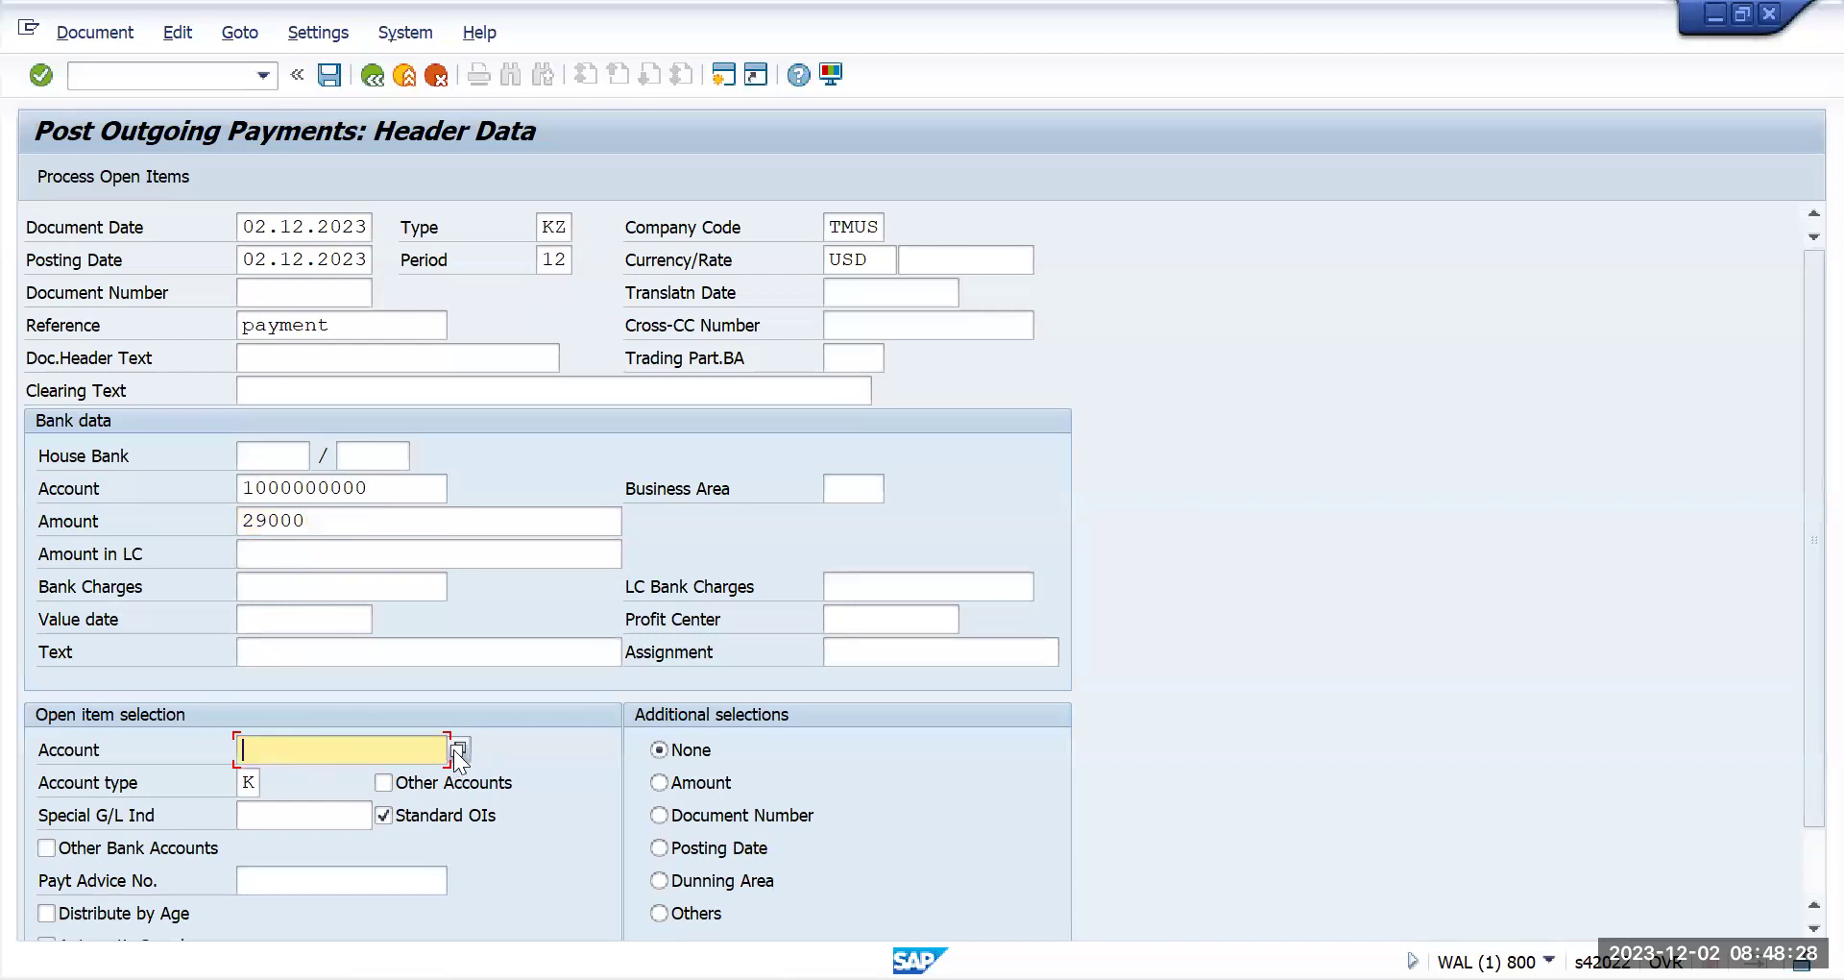
left_click(458, 749)
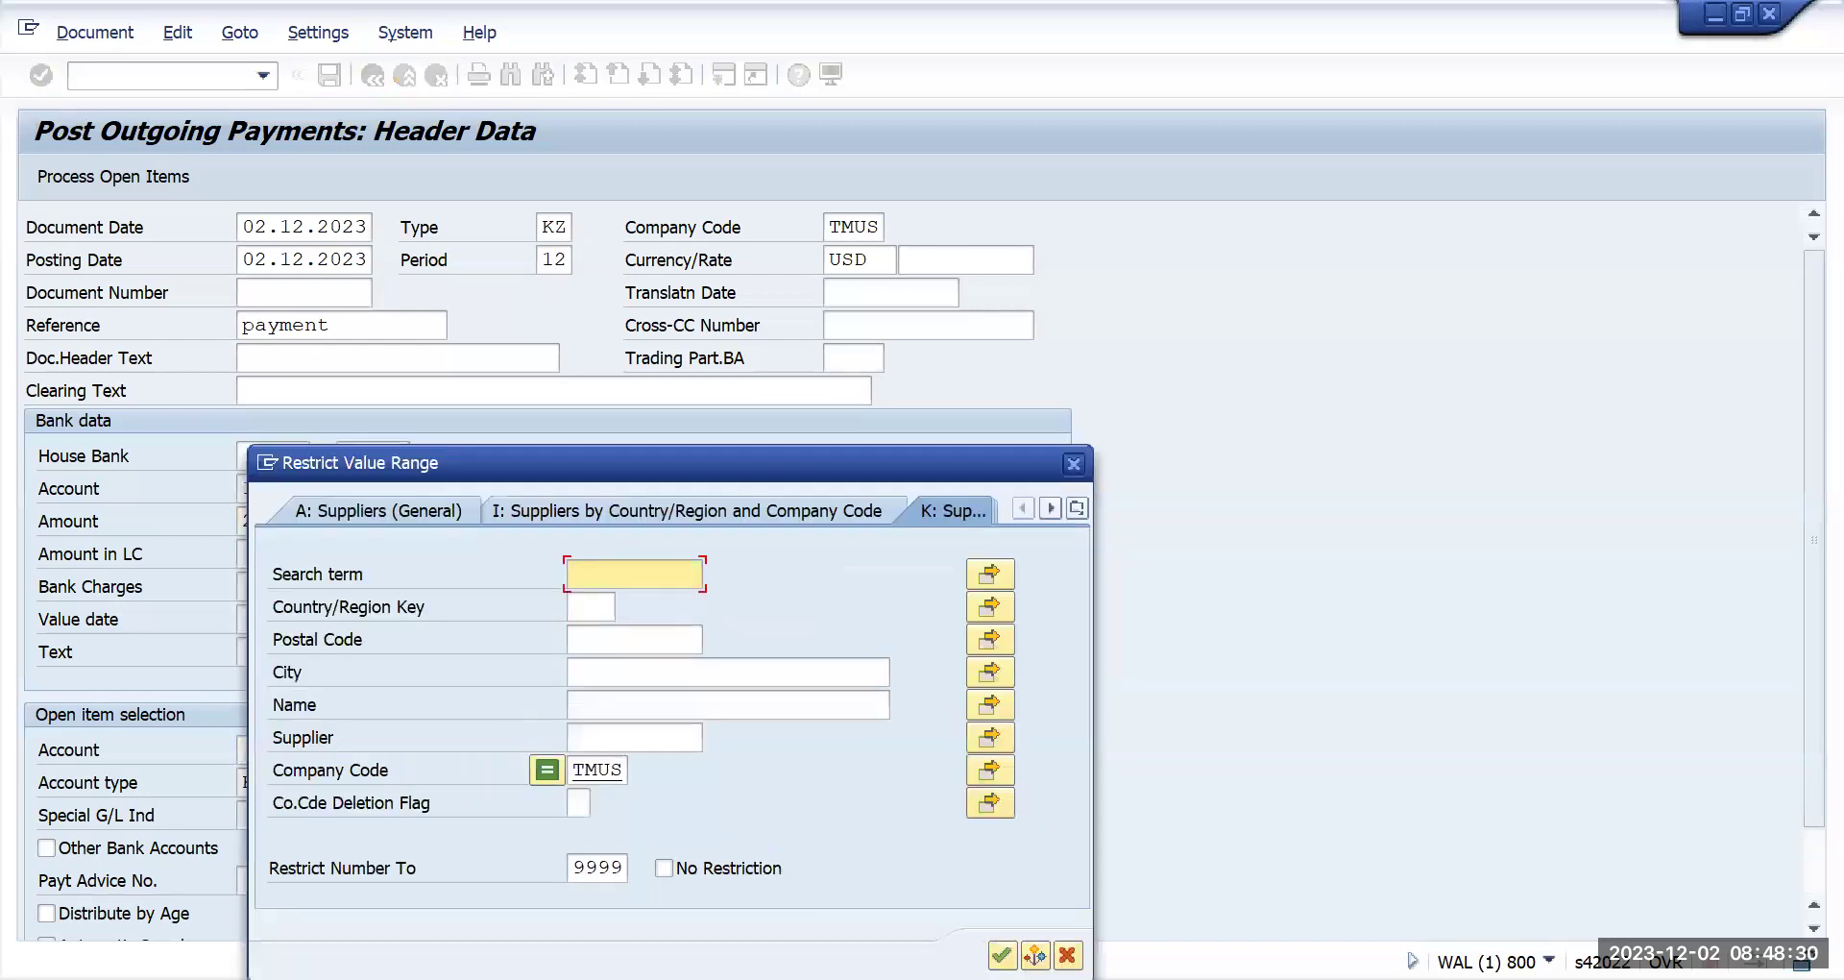
left_click(1002, 955)
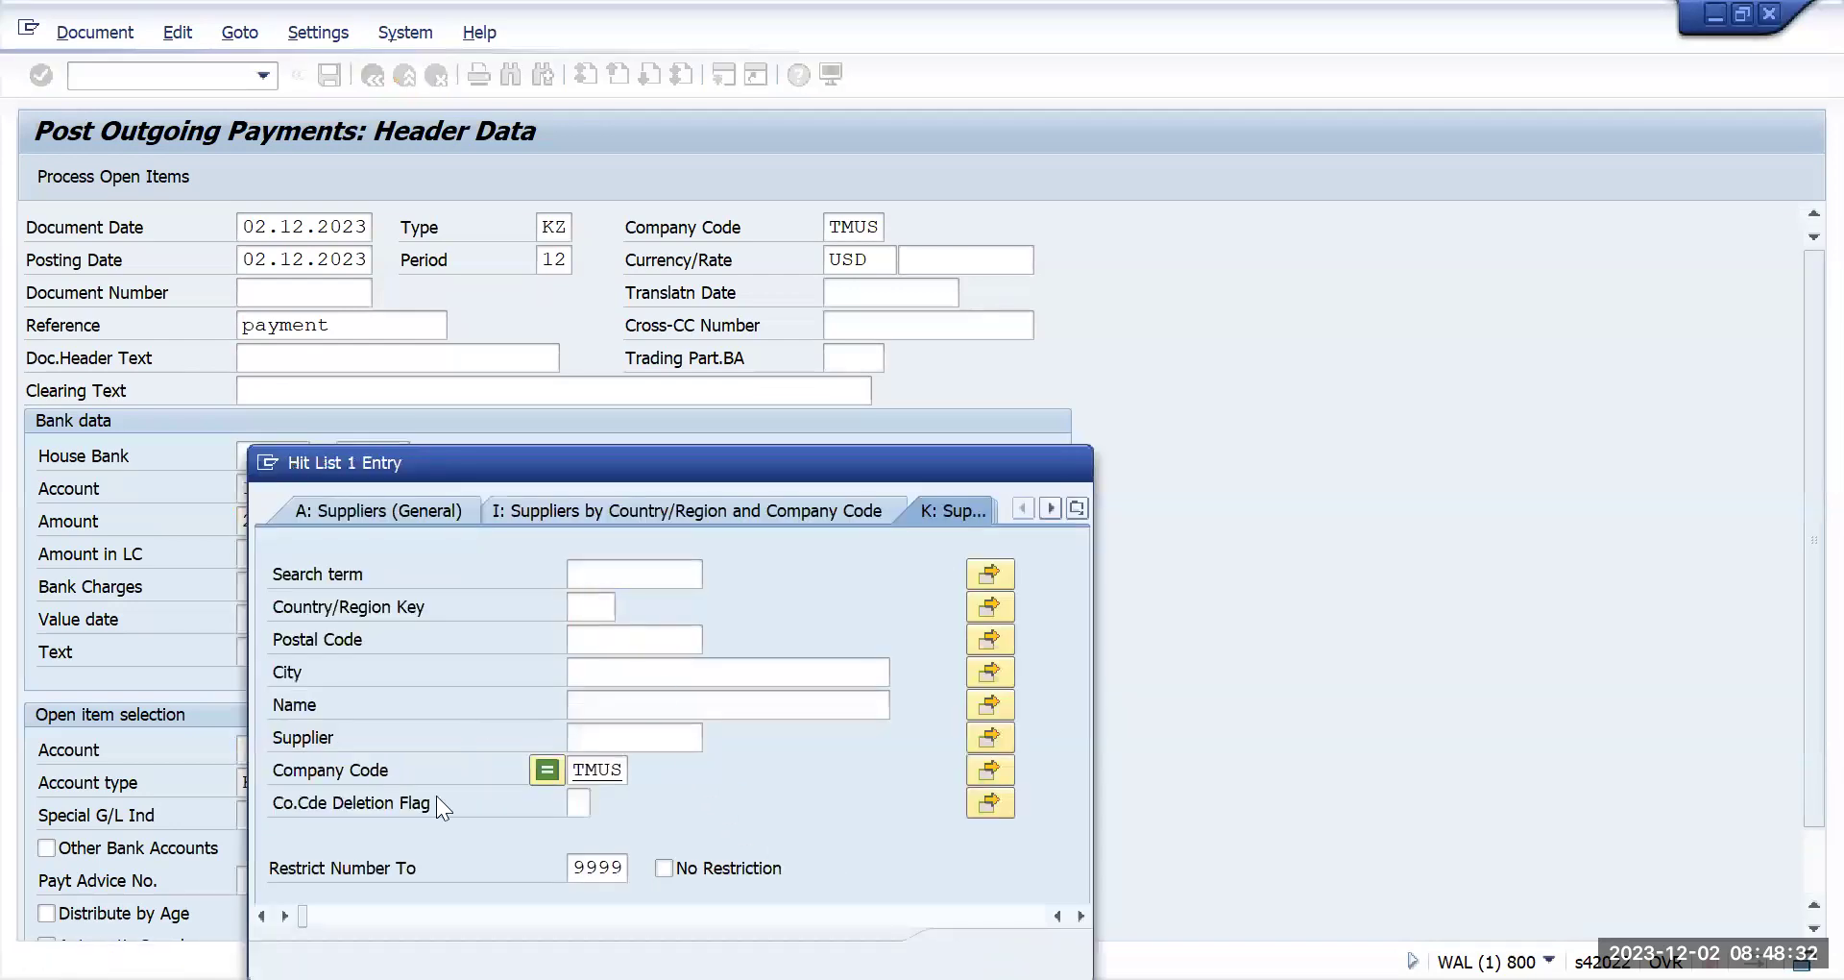
double_click(463, 768)
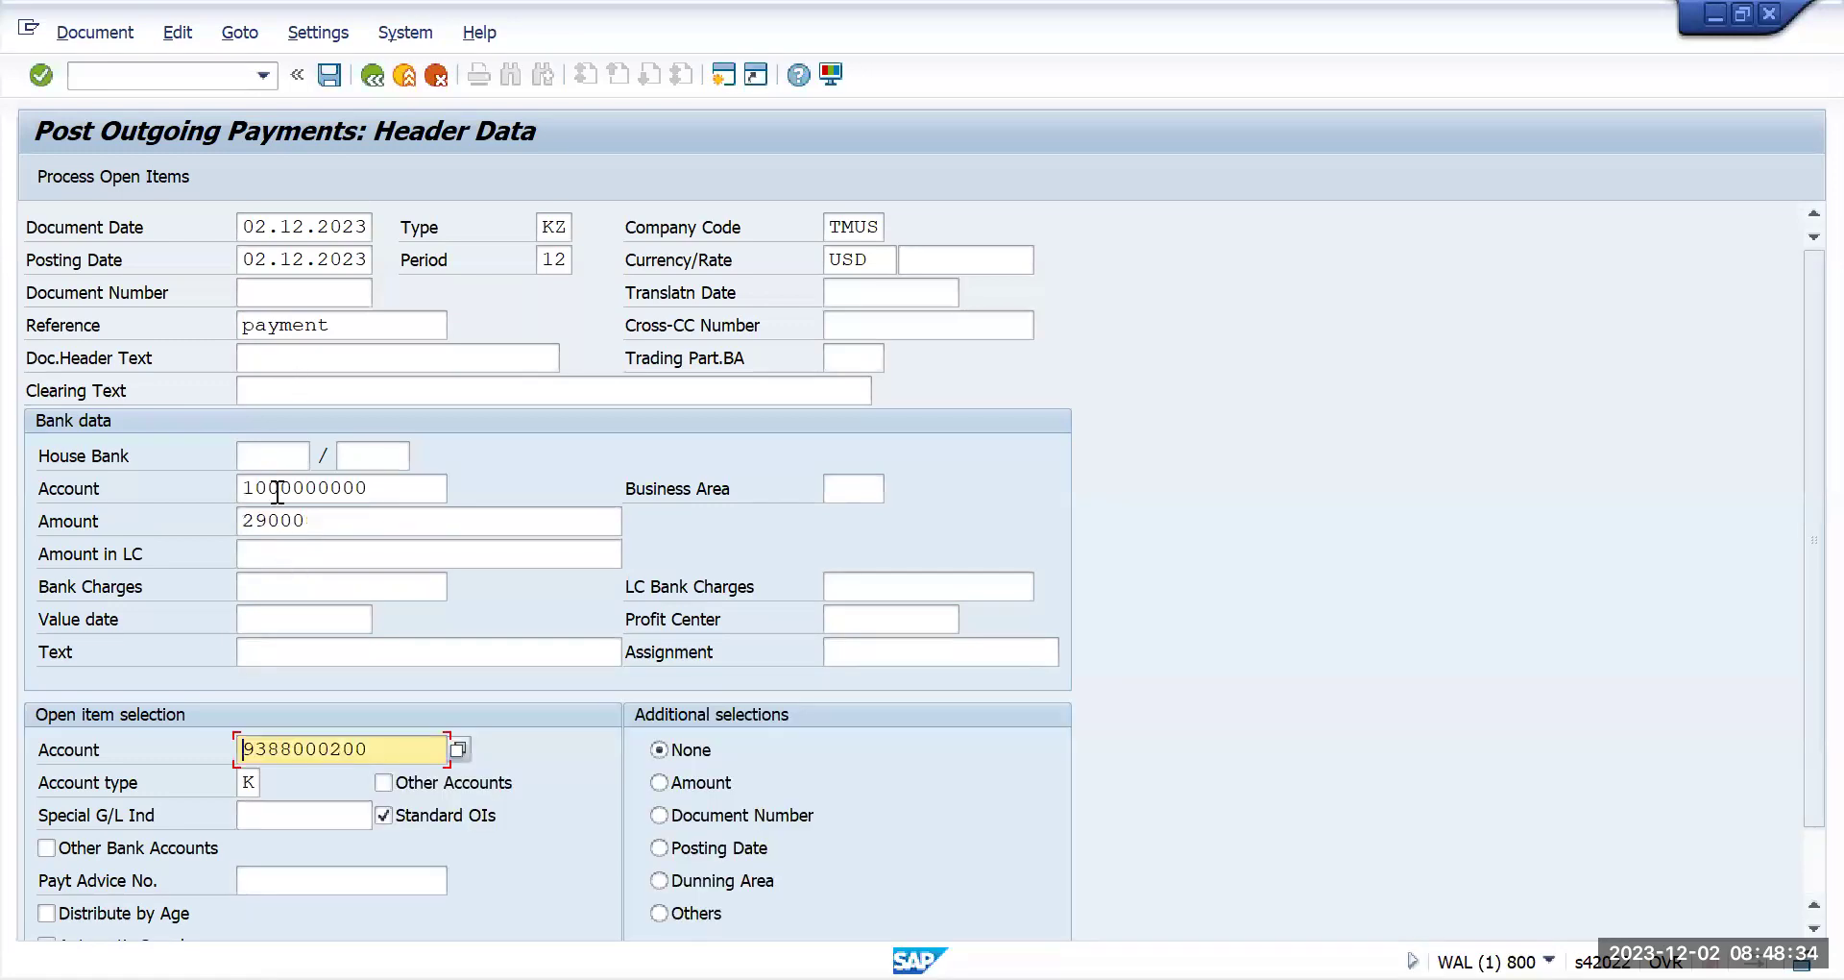
left_click(146, 179)
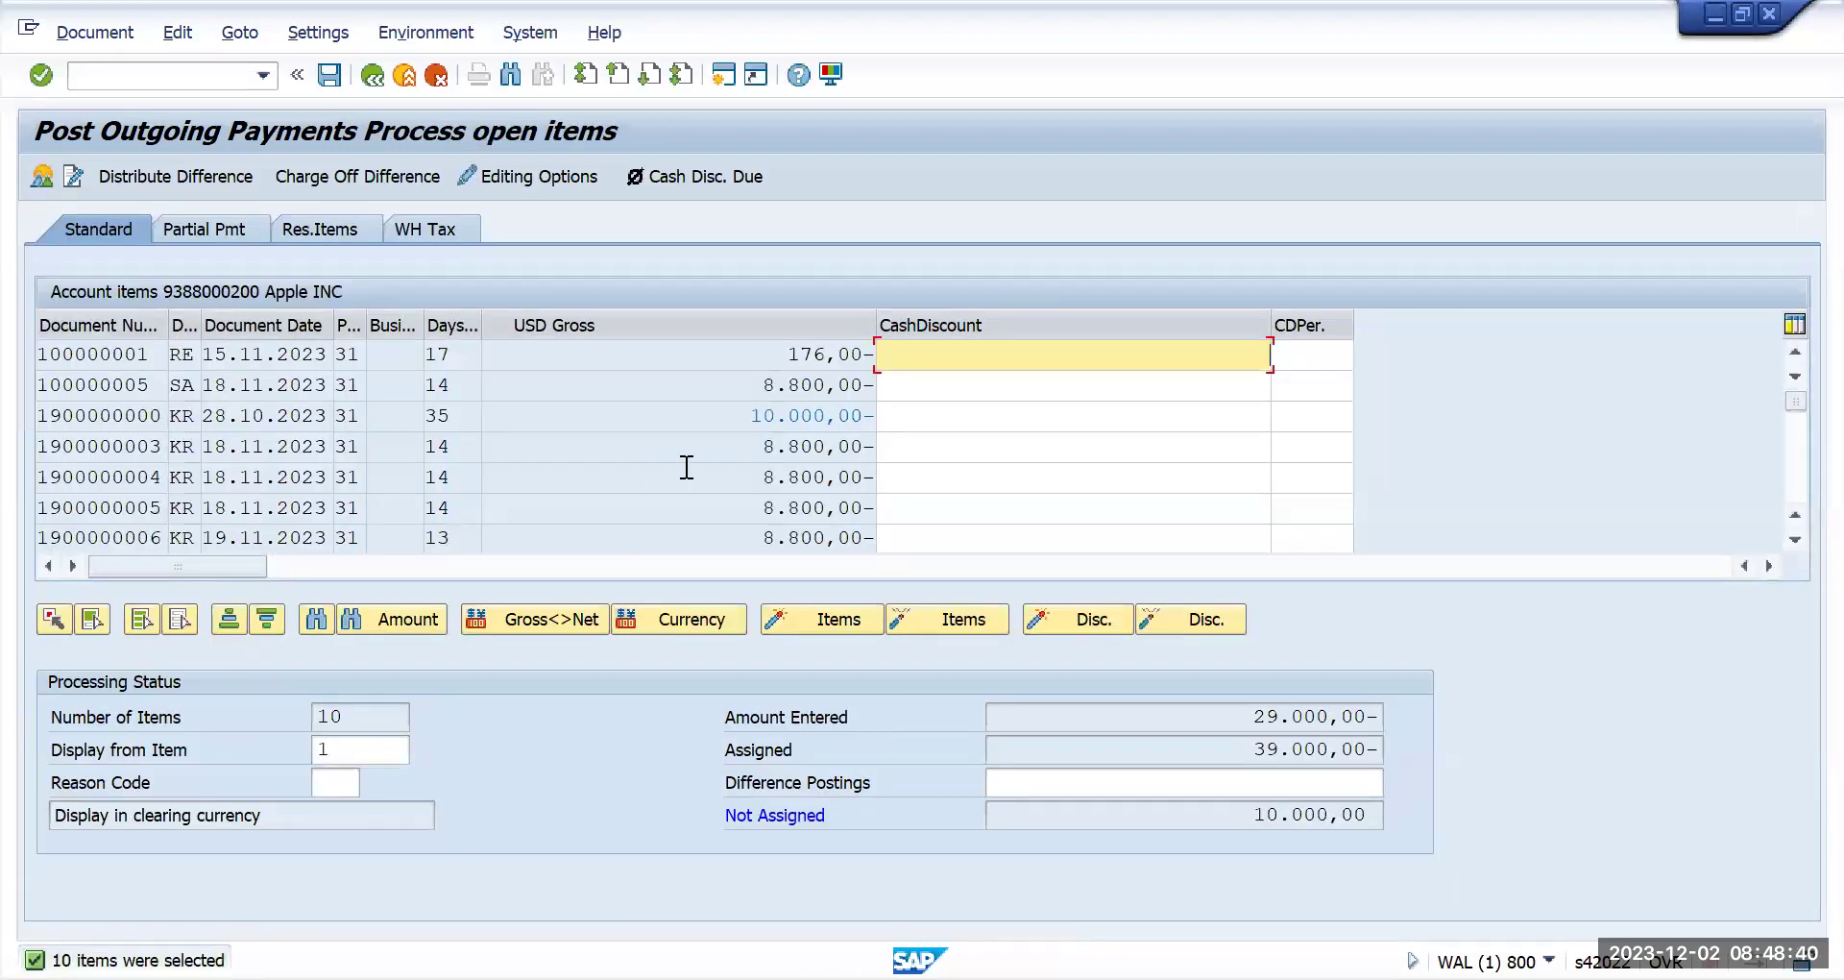
Select all 10 open items and deactivate them so Assigned shows 0,00.
scroll(684, 467, "down", 3)
scroll(683, 467, "up", 3)
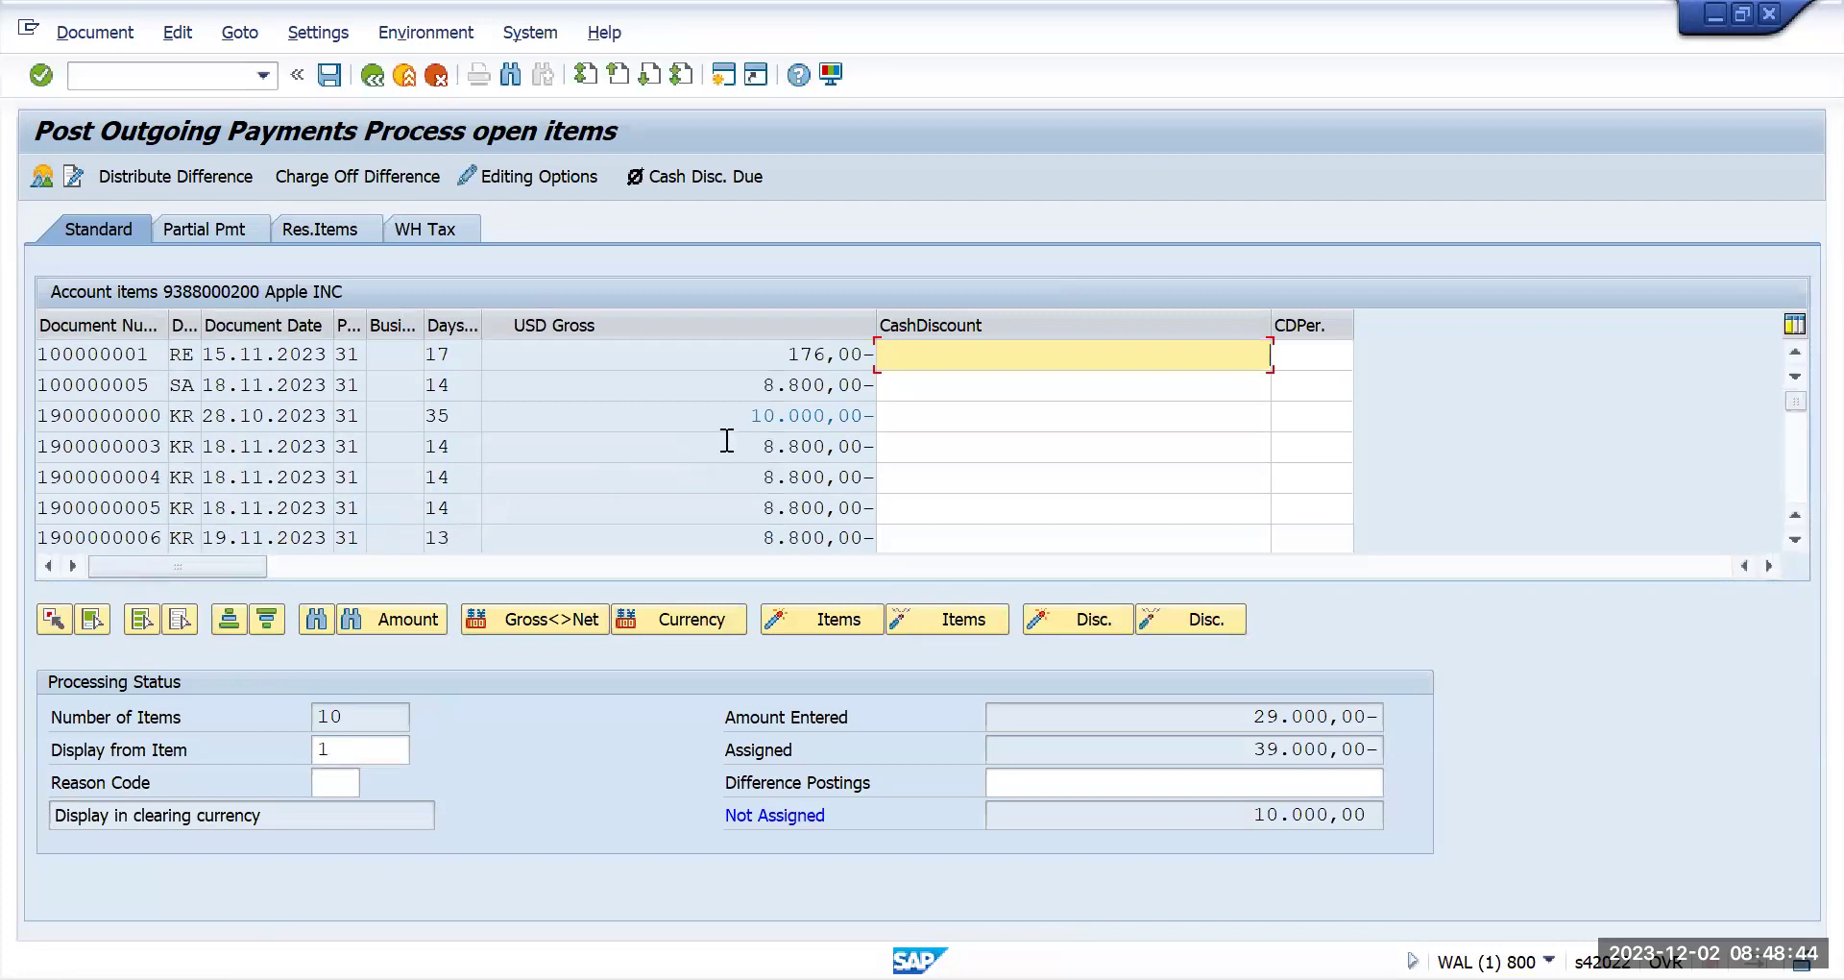
left_click(788, 451)
double_click(786, 456)
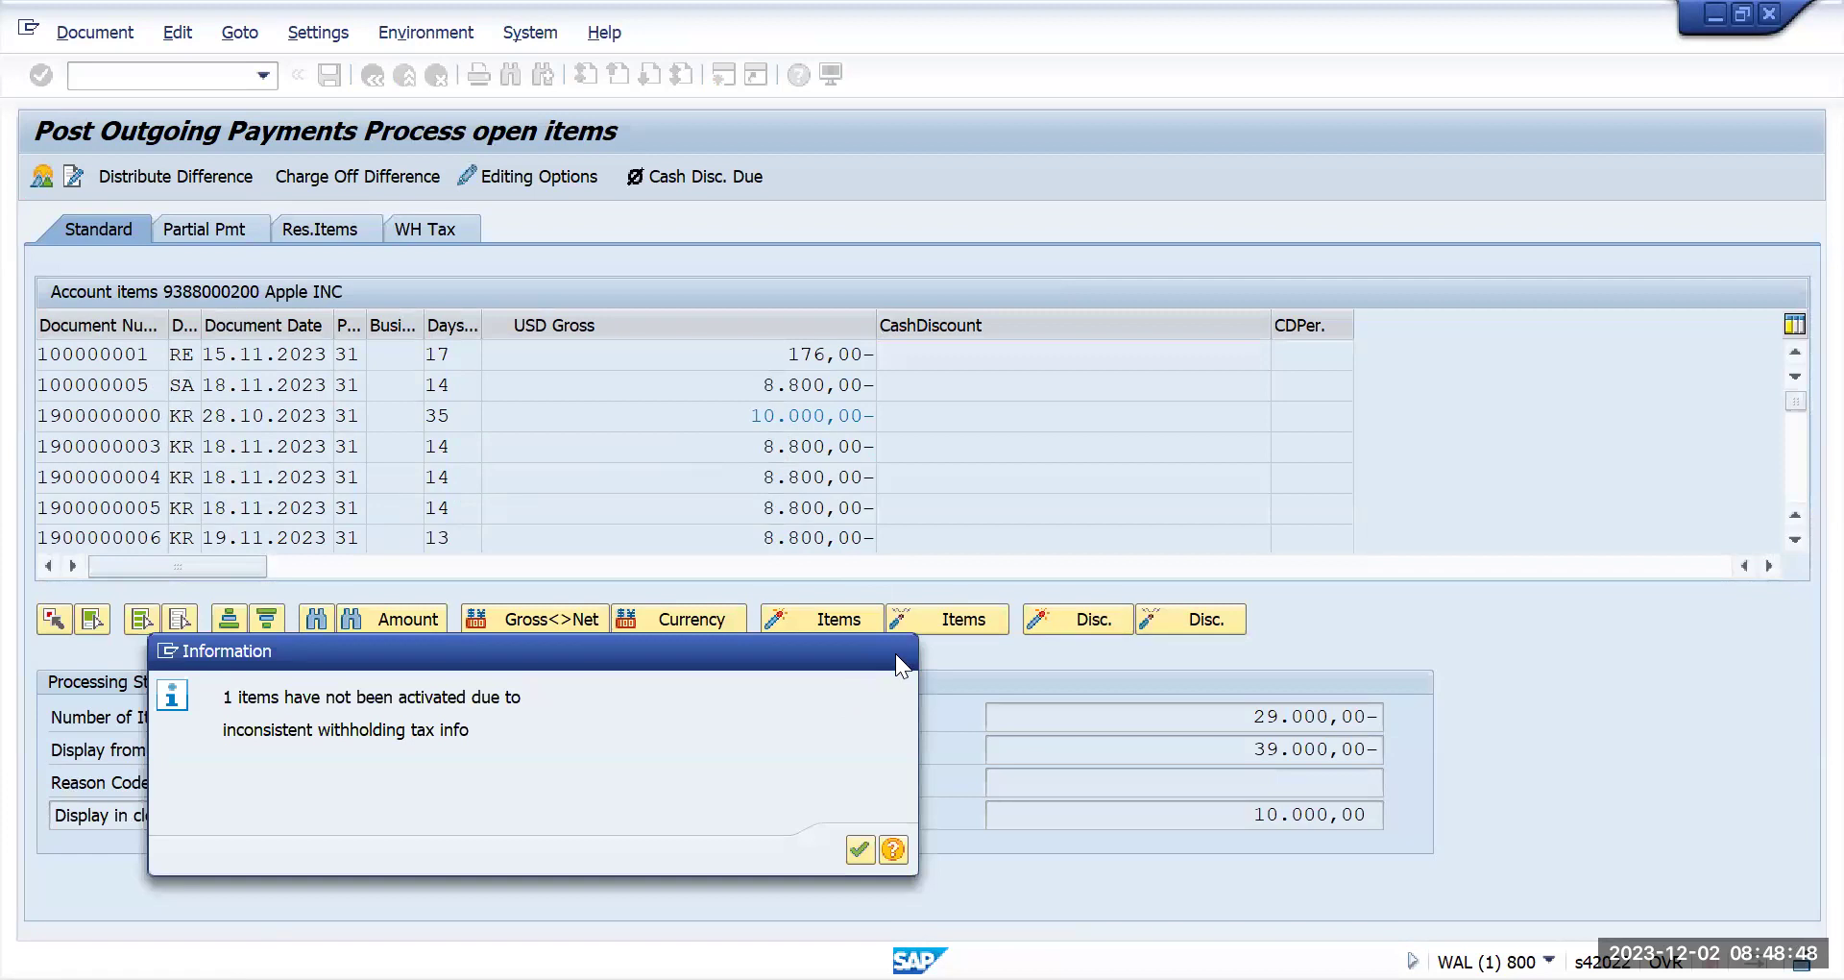
key("Return")
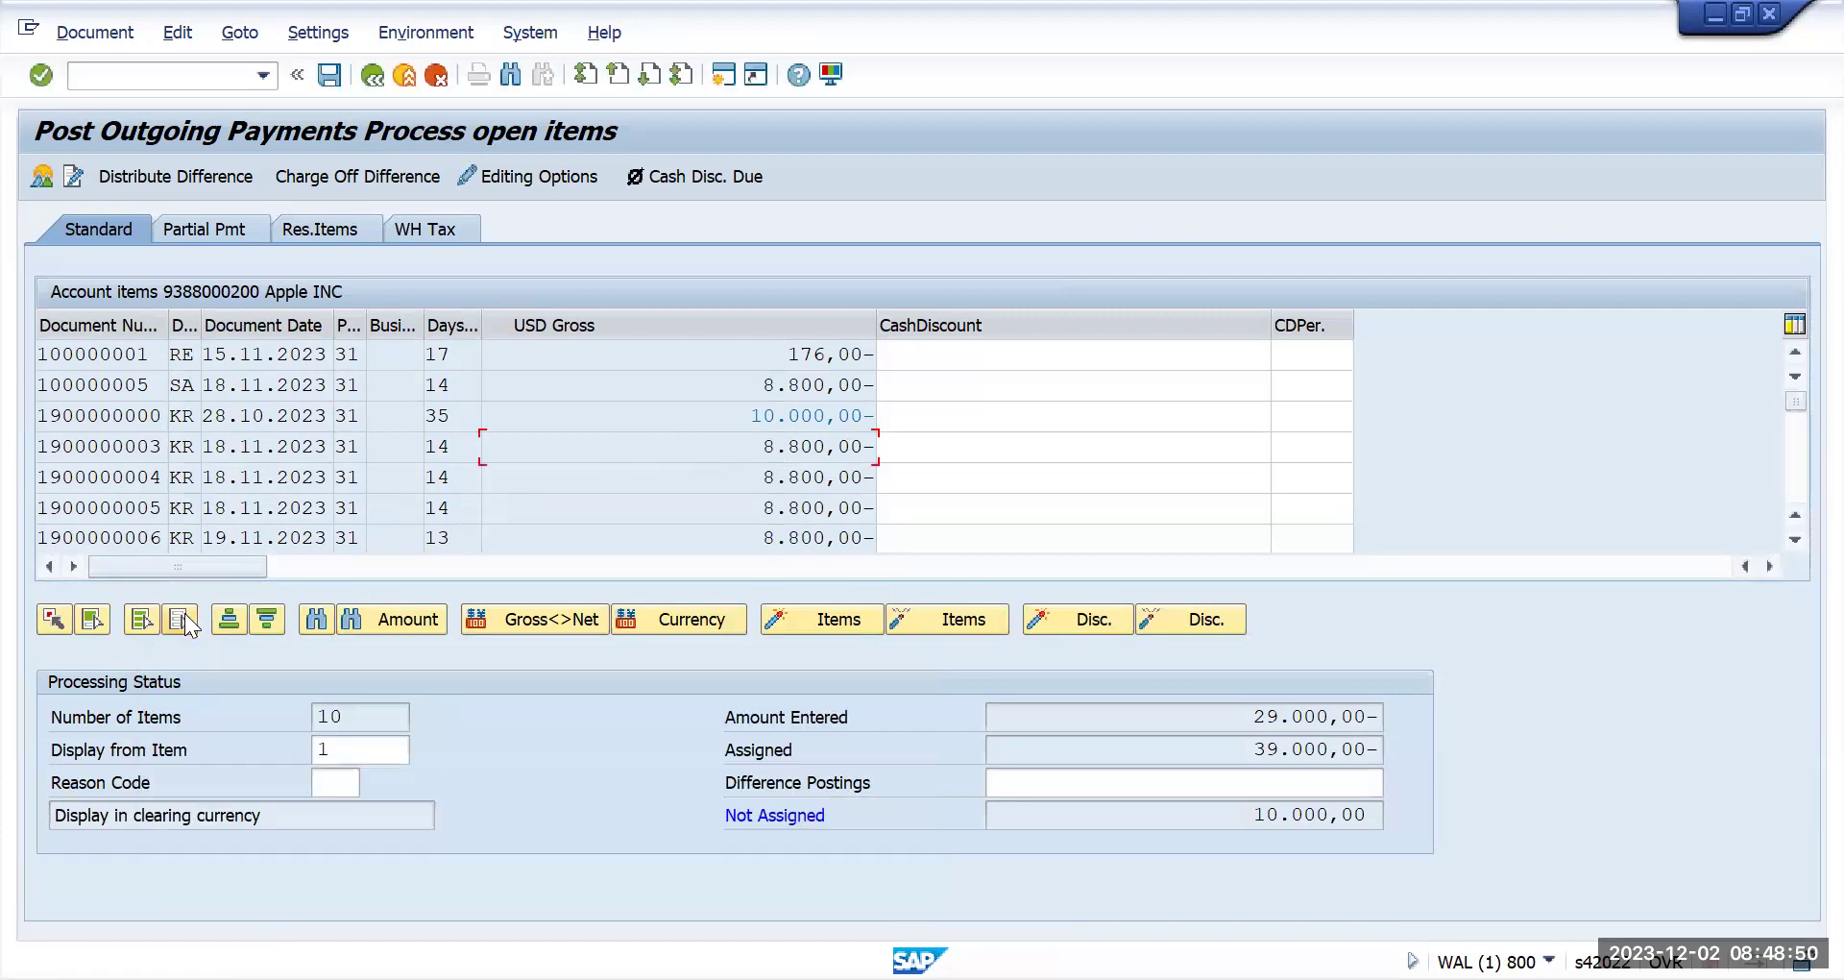
left_click(182, 621)
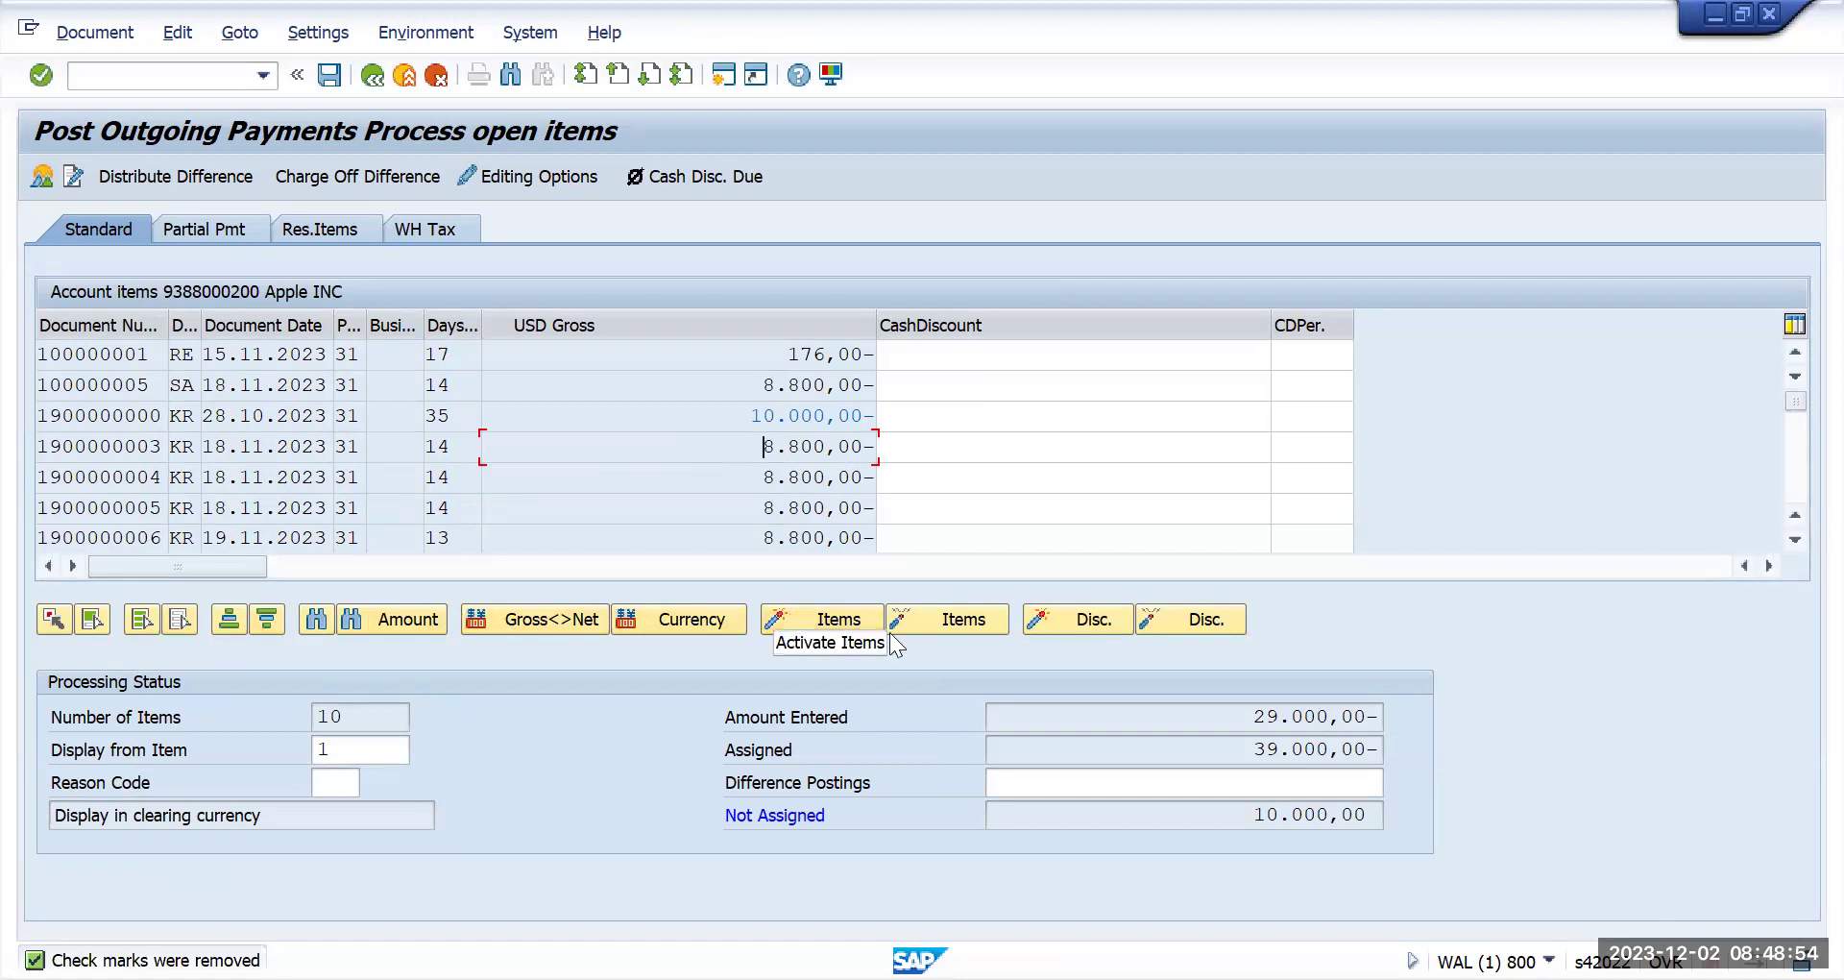
left_click(945, 622)
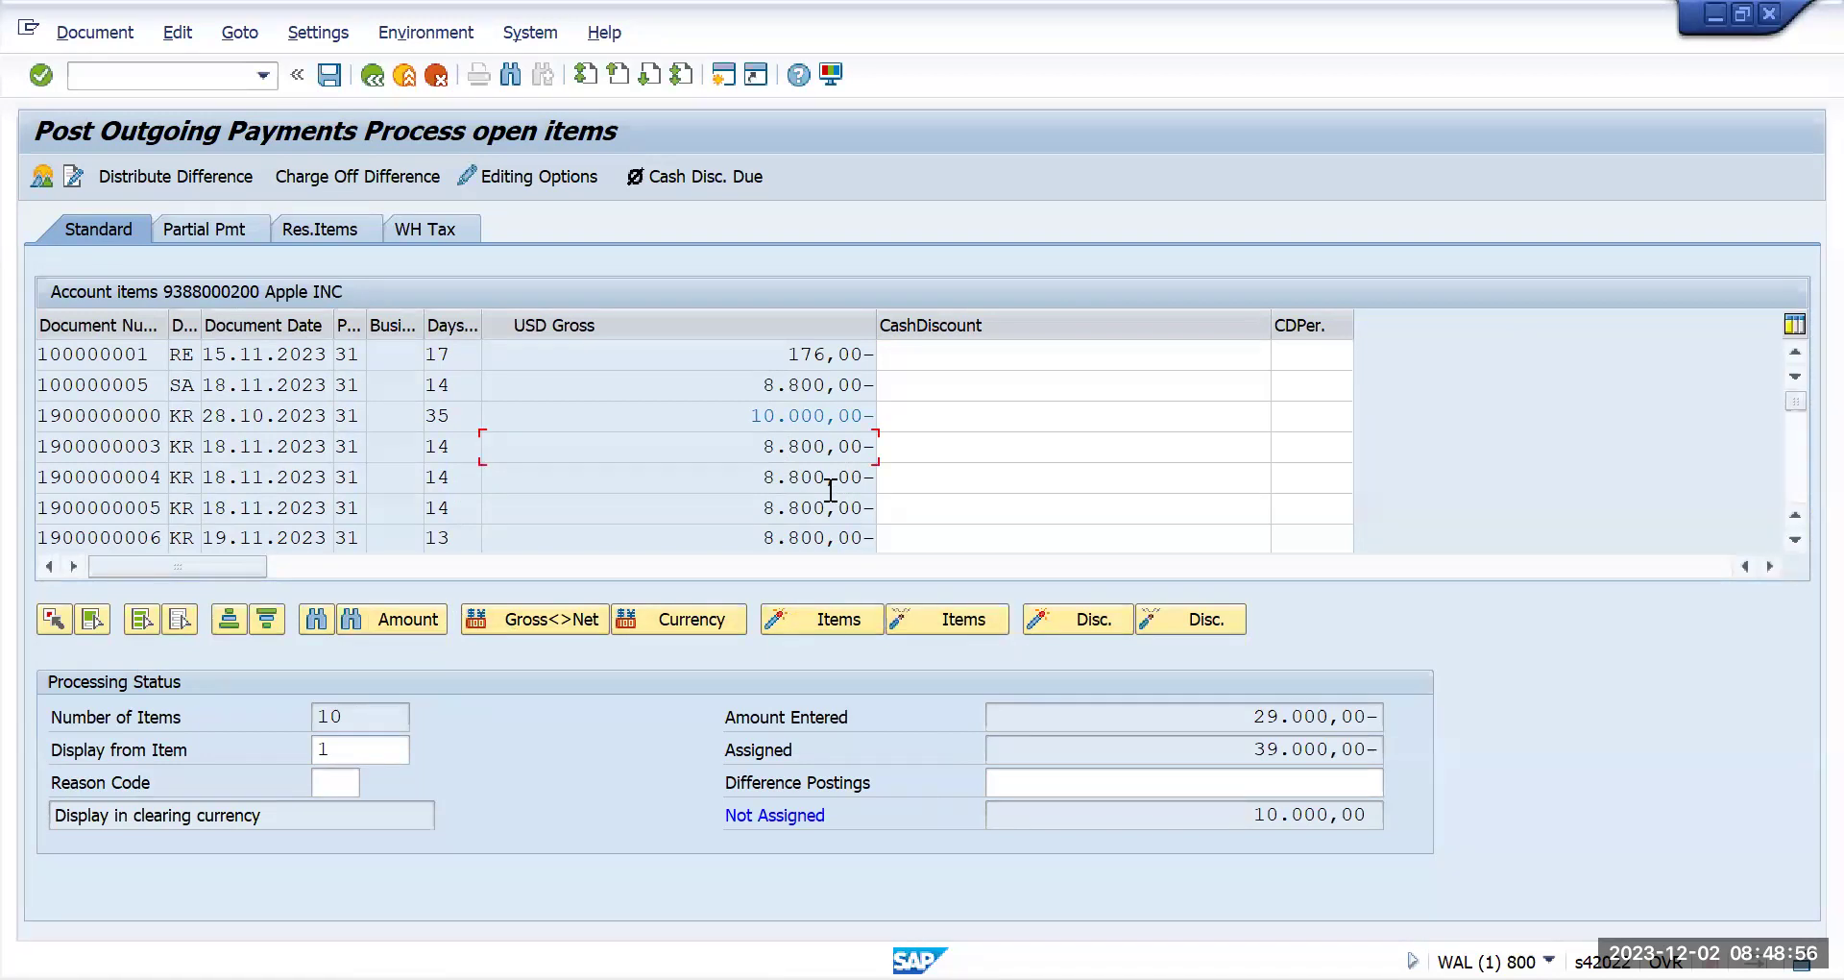
left_click(142, 622)
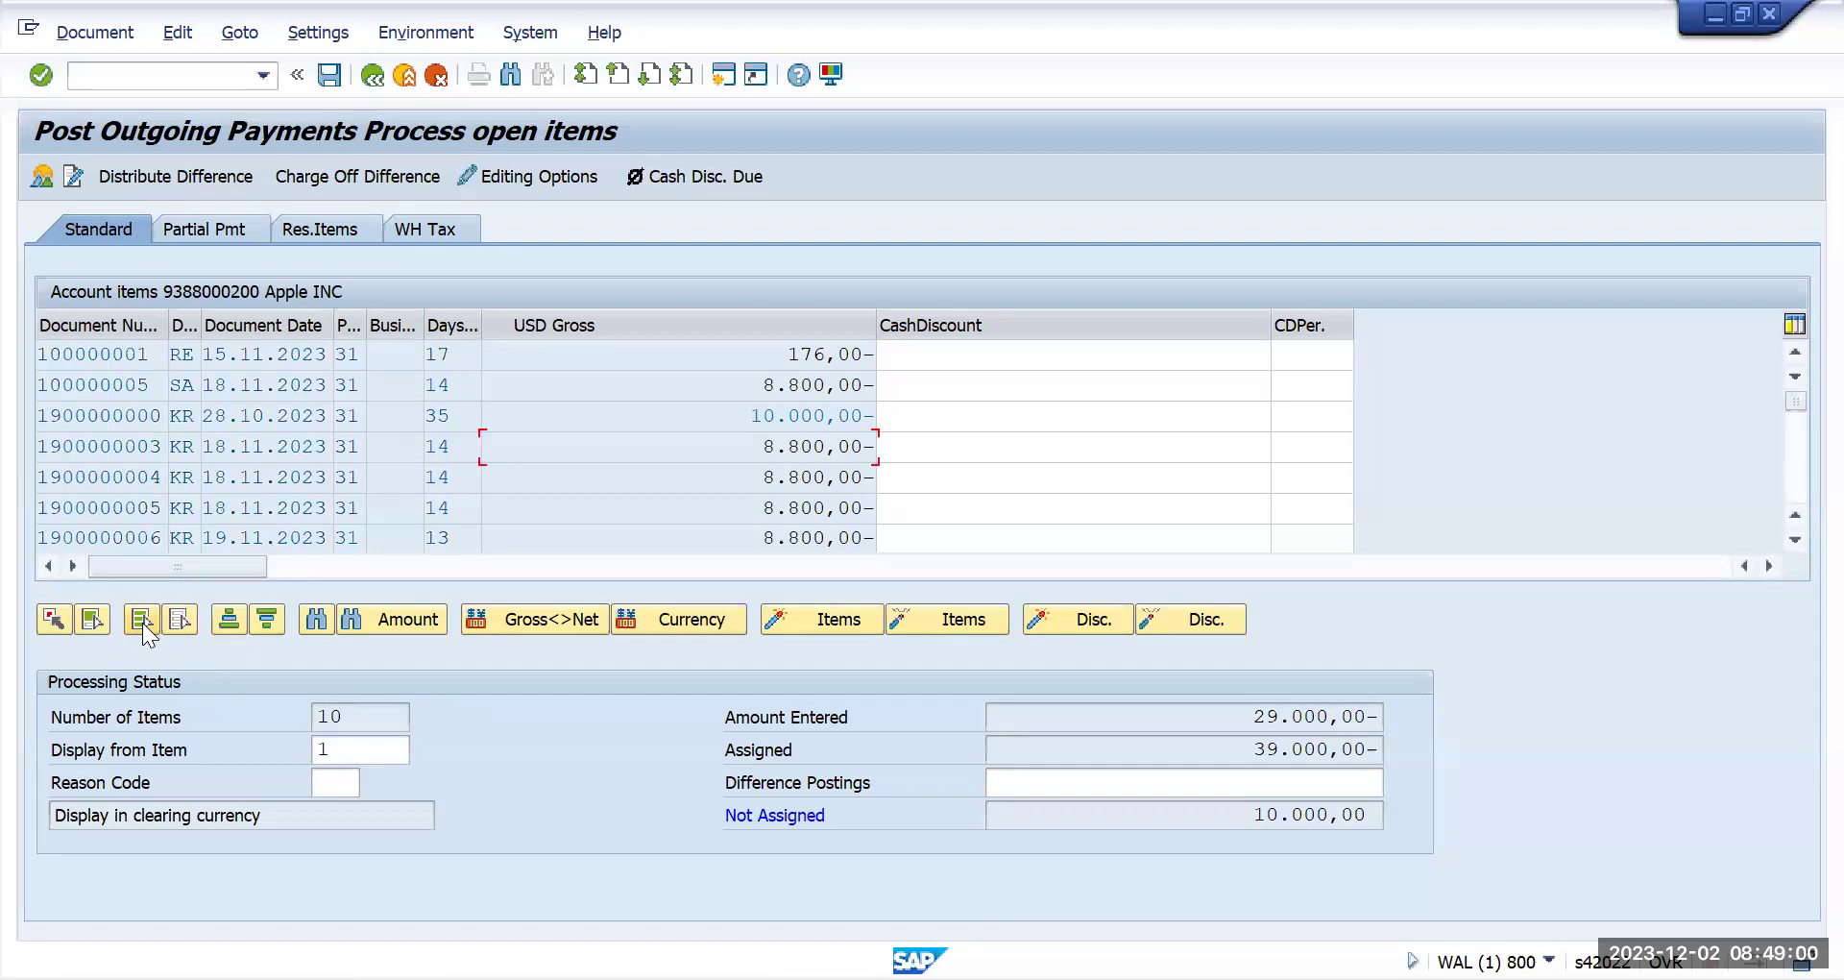
left_click(930, 618)
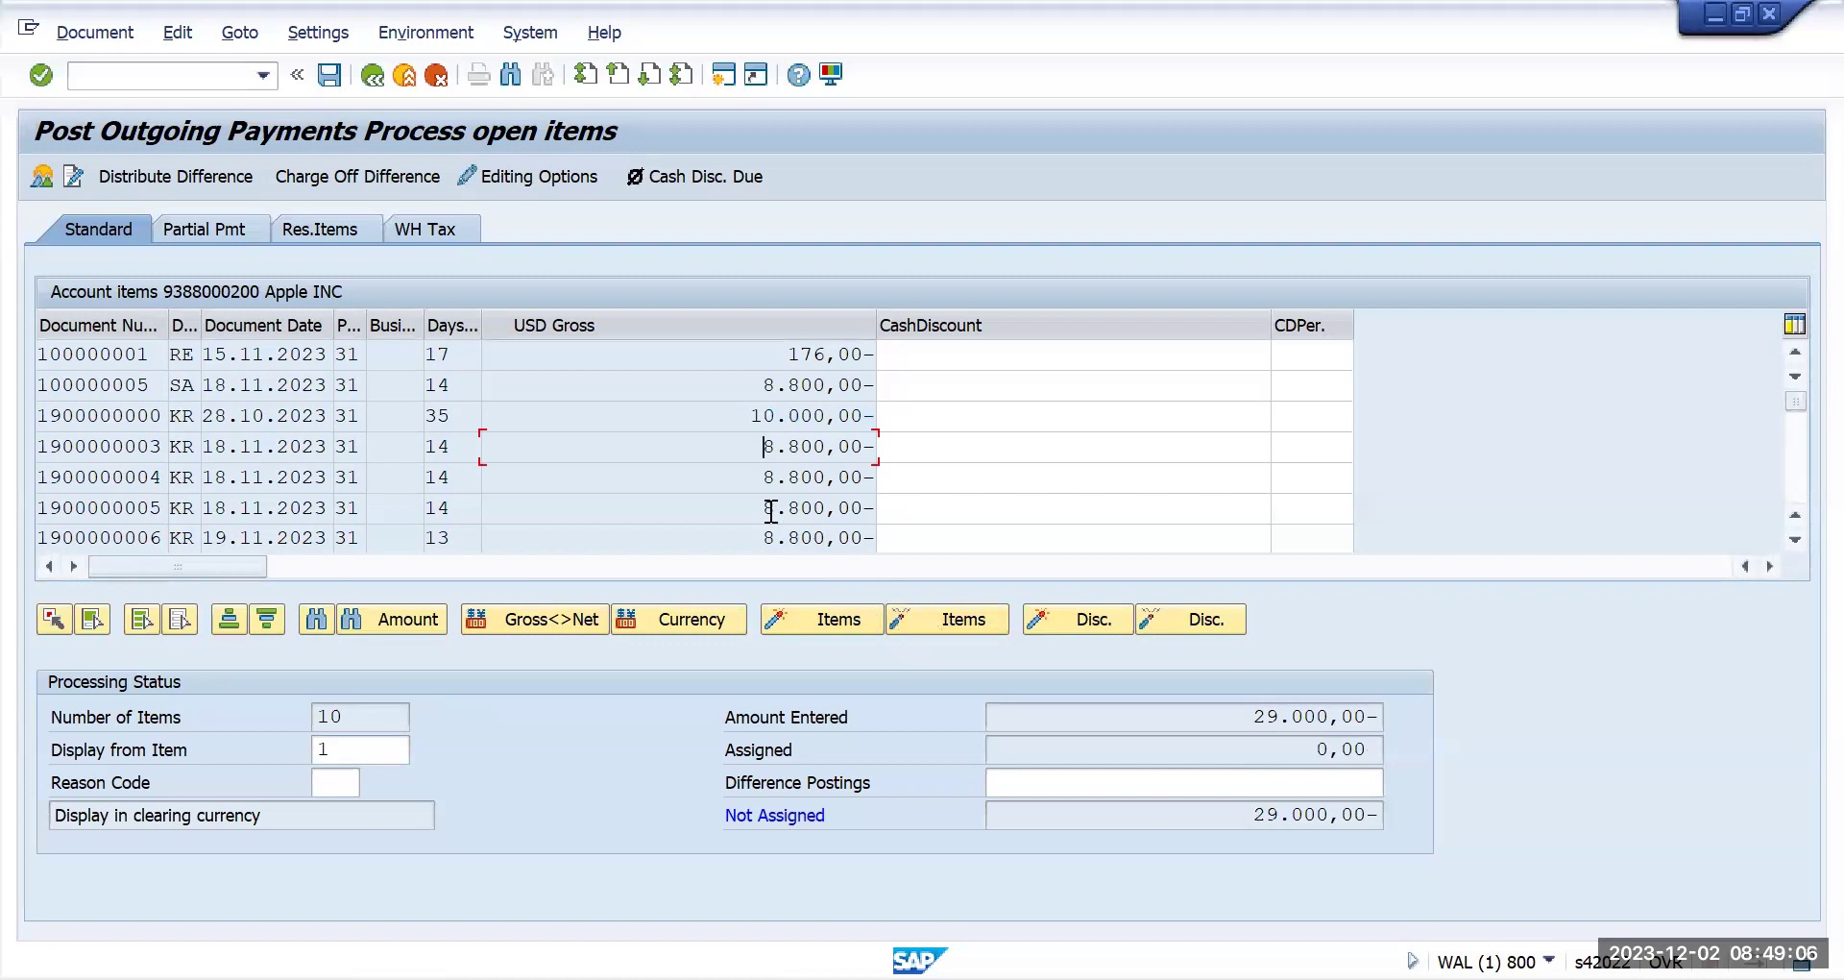
scroll(771, 511, "down", 3)
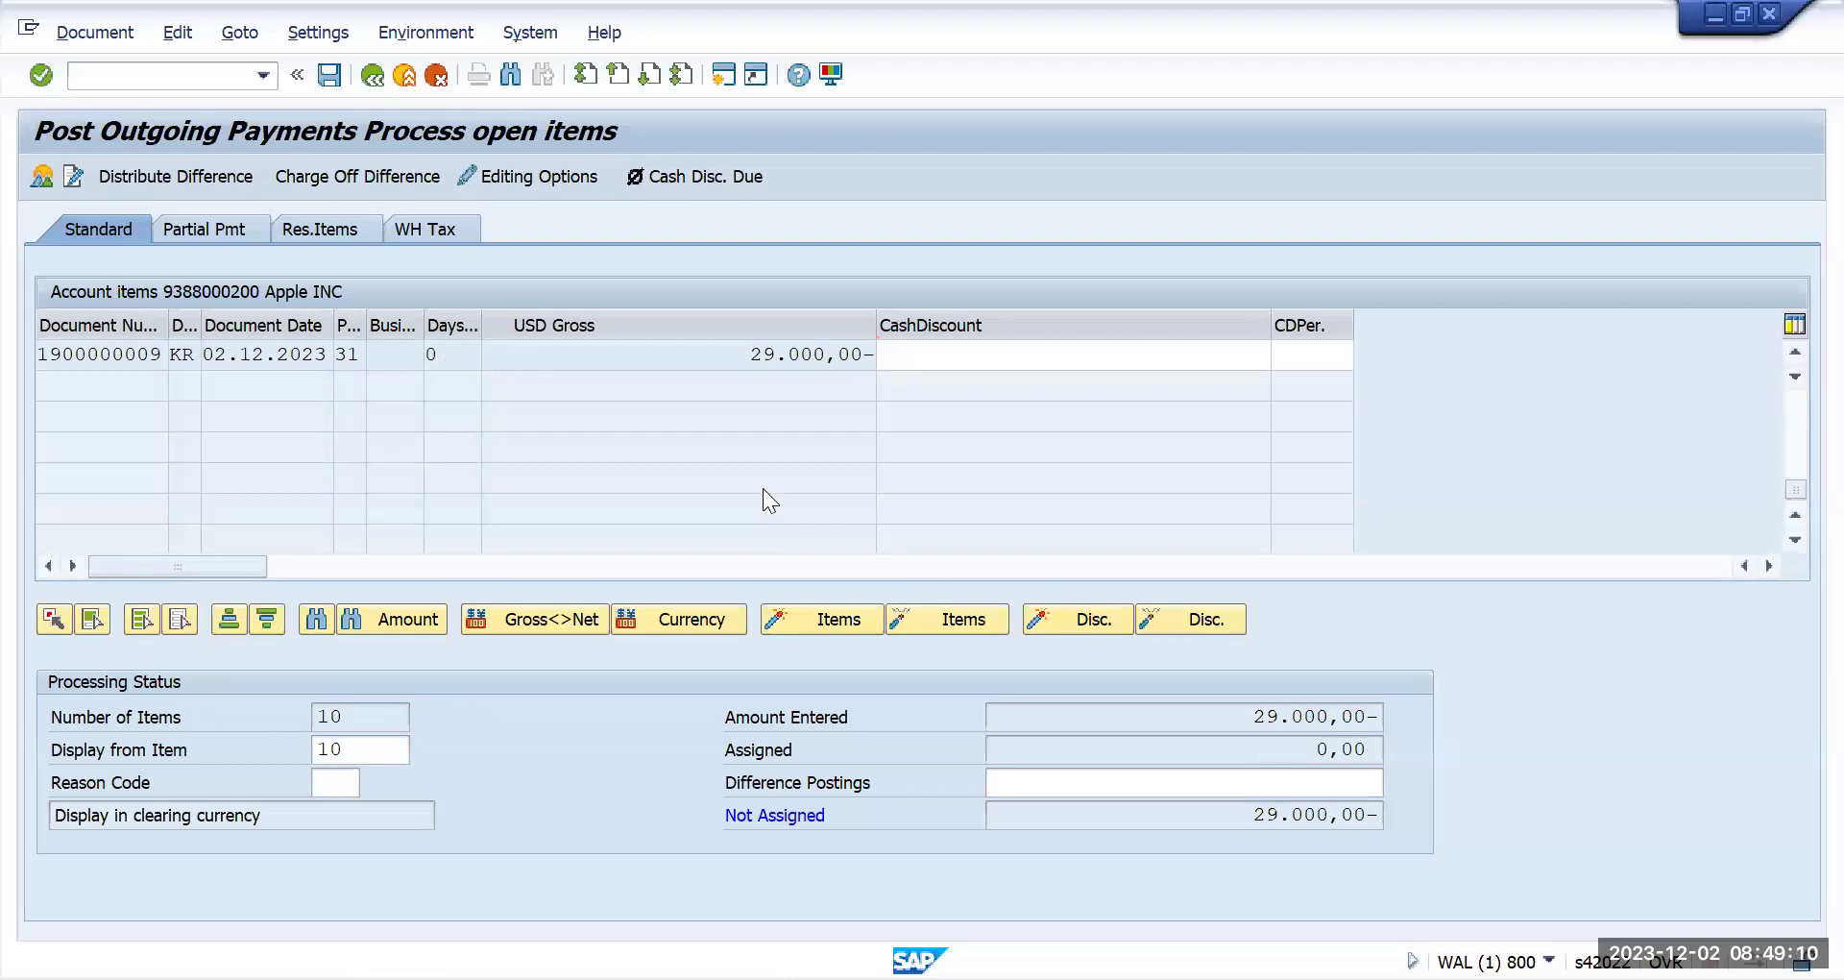
scroll(765, 489, "up", 2)
double_click(796, 538)
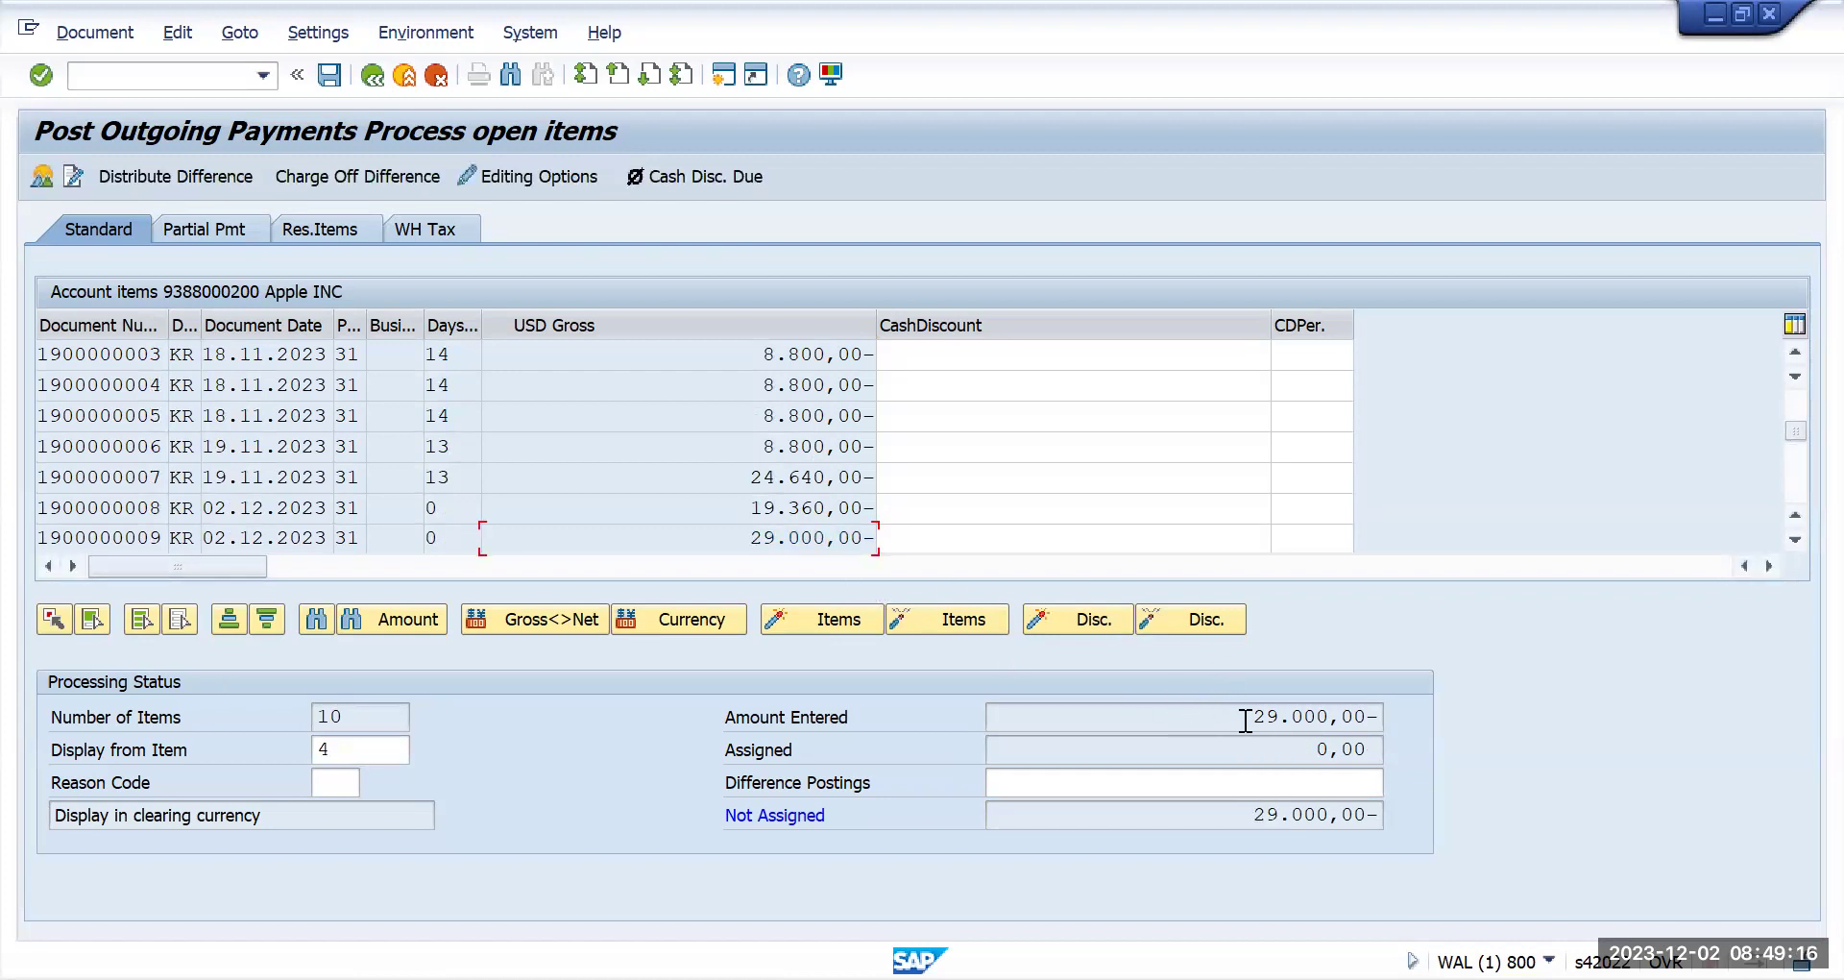
left_click_drag(1253, 719, 1388, 718)
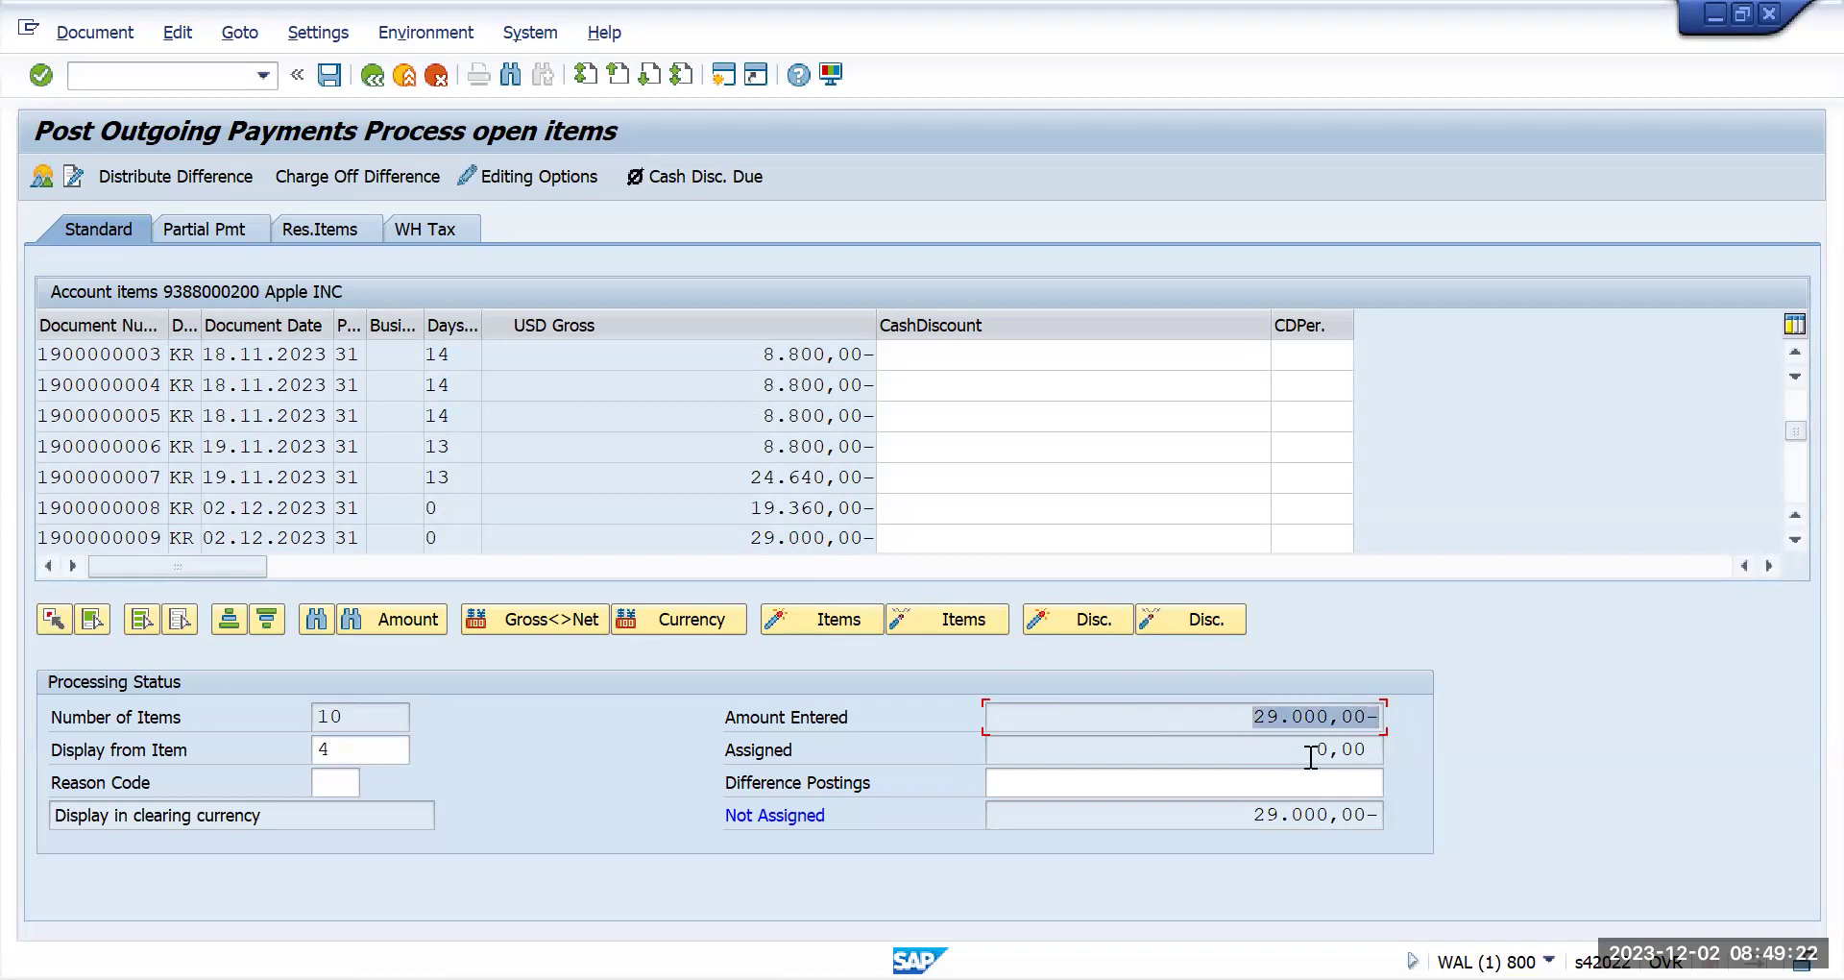
left_click_drag(1308, 749, 1393, 747)
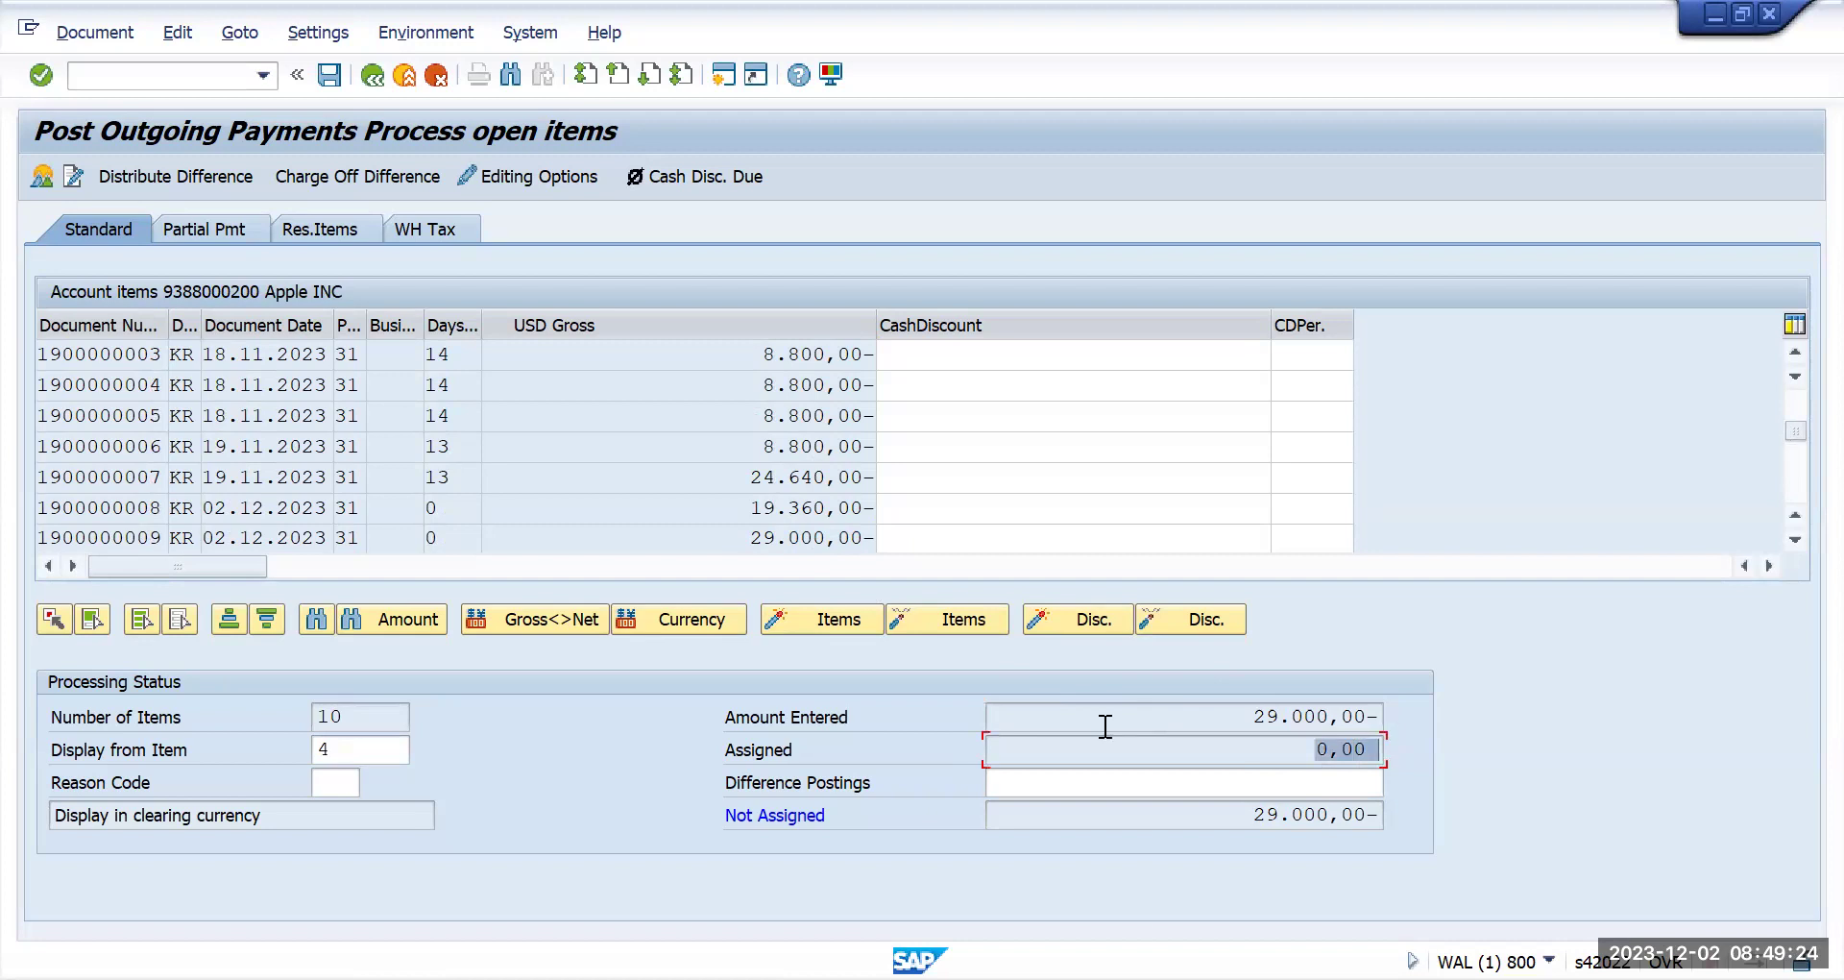
left_click_drag(1232, 815, 1391, 812)
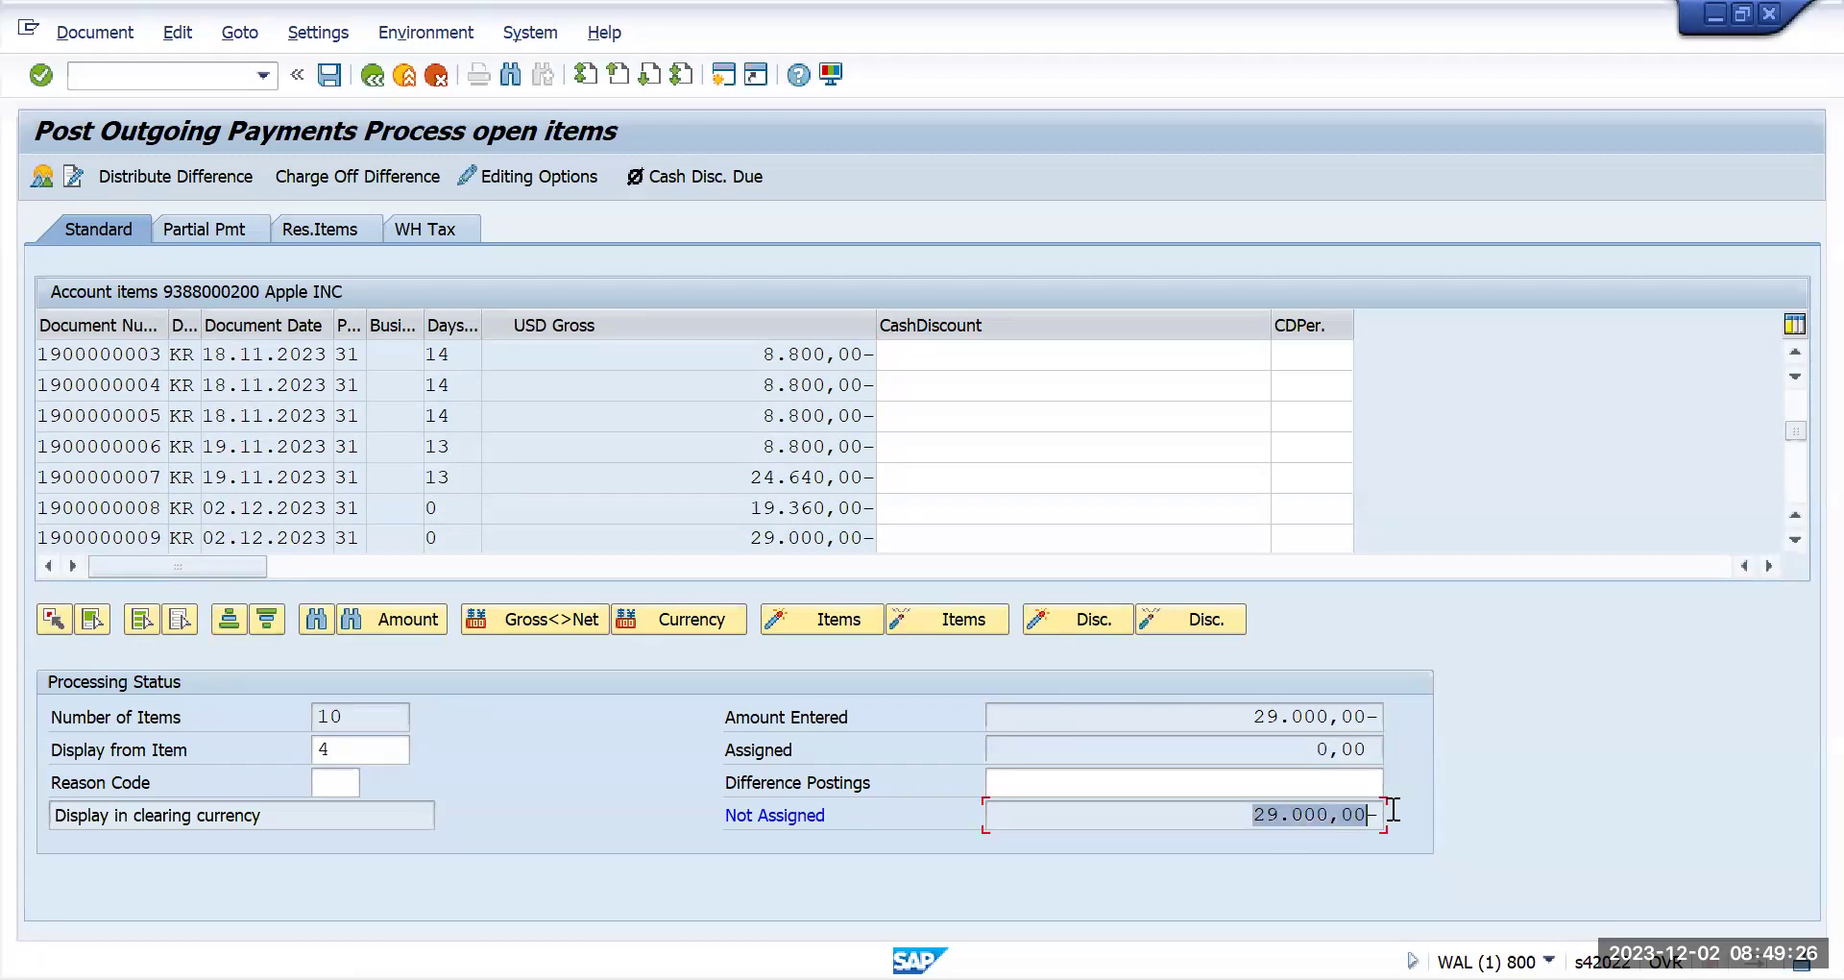
left_click(787, 538)
left_click(833, 622)
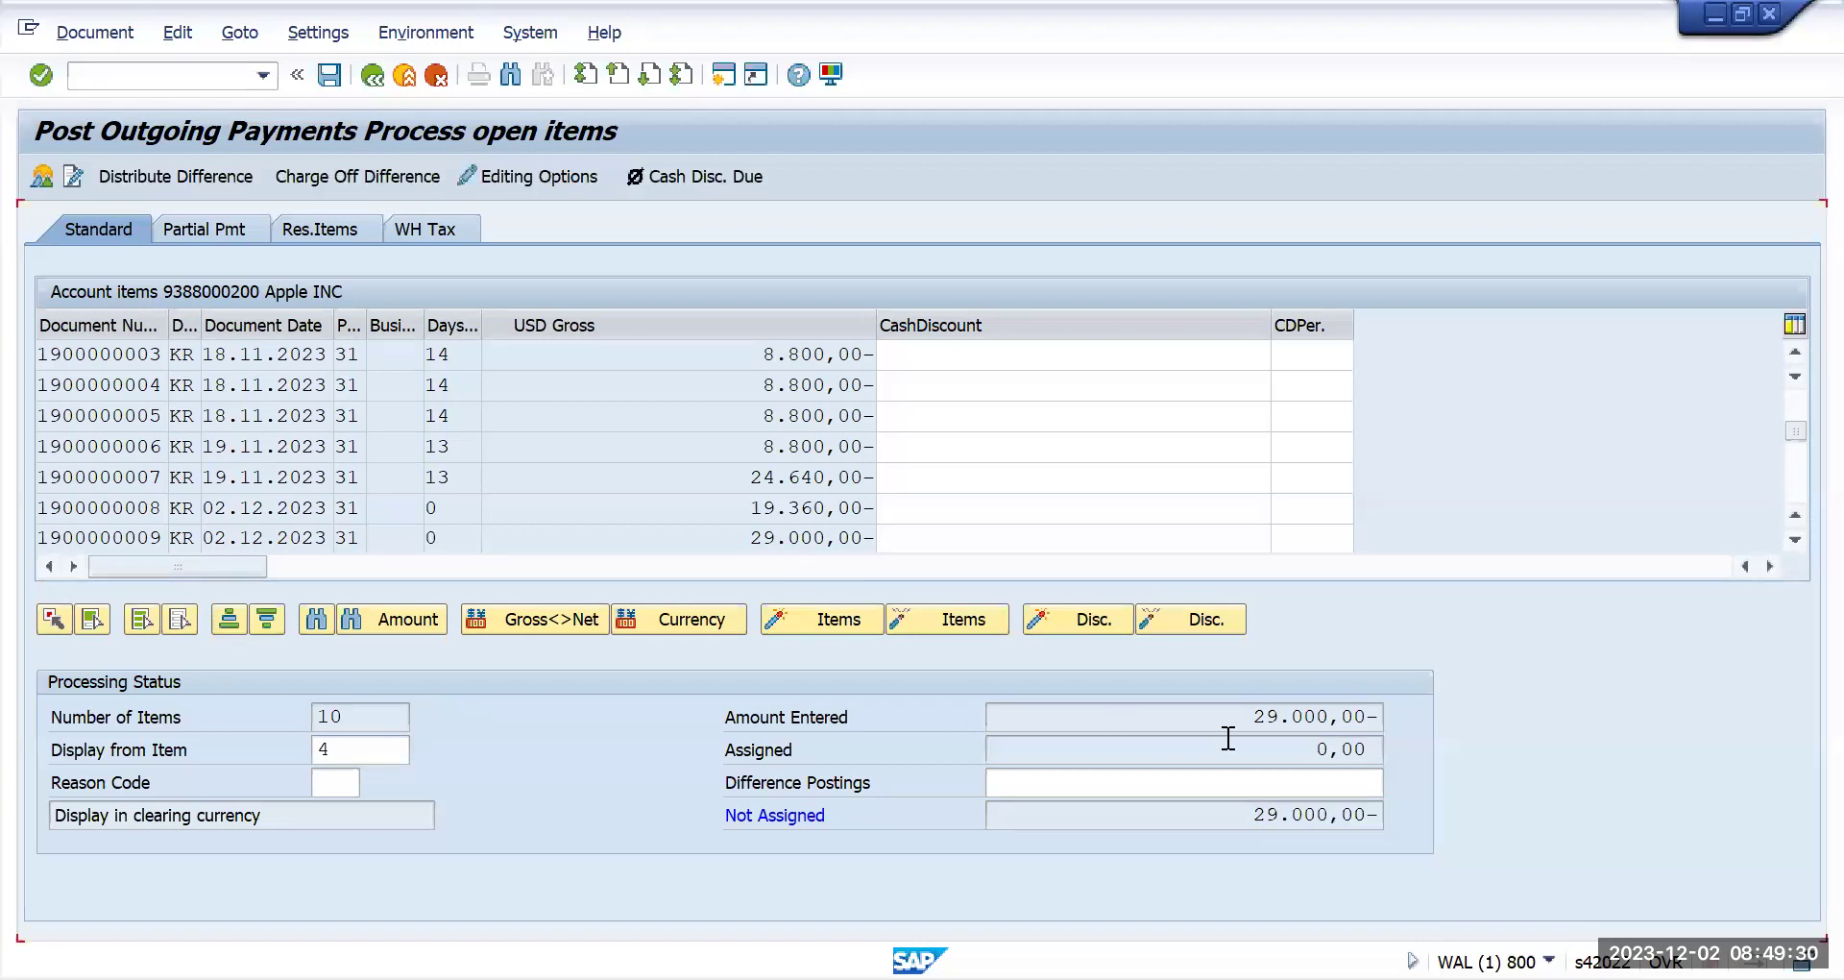
double_click(1384, 814)
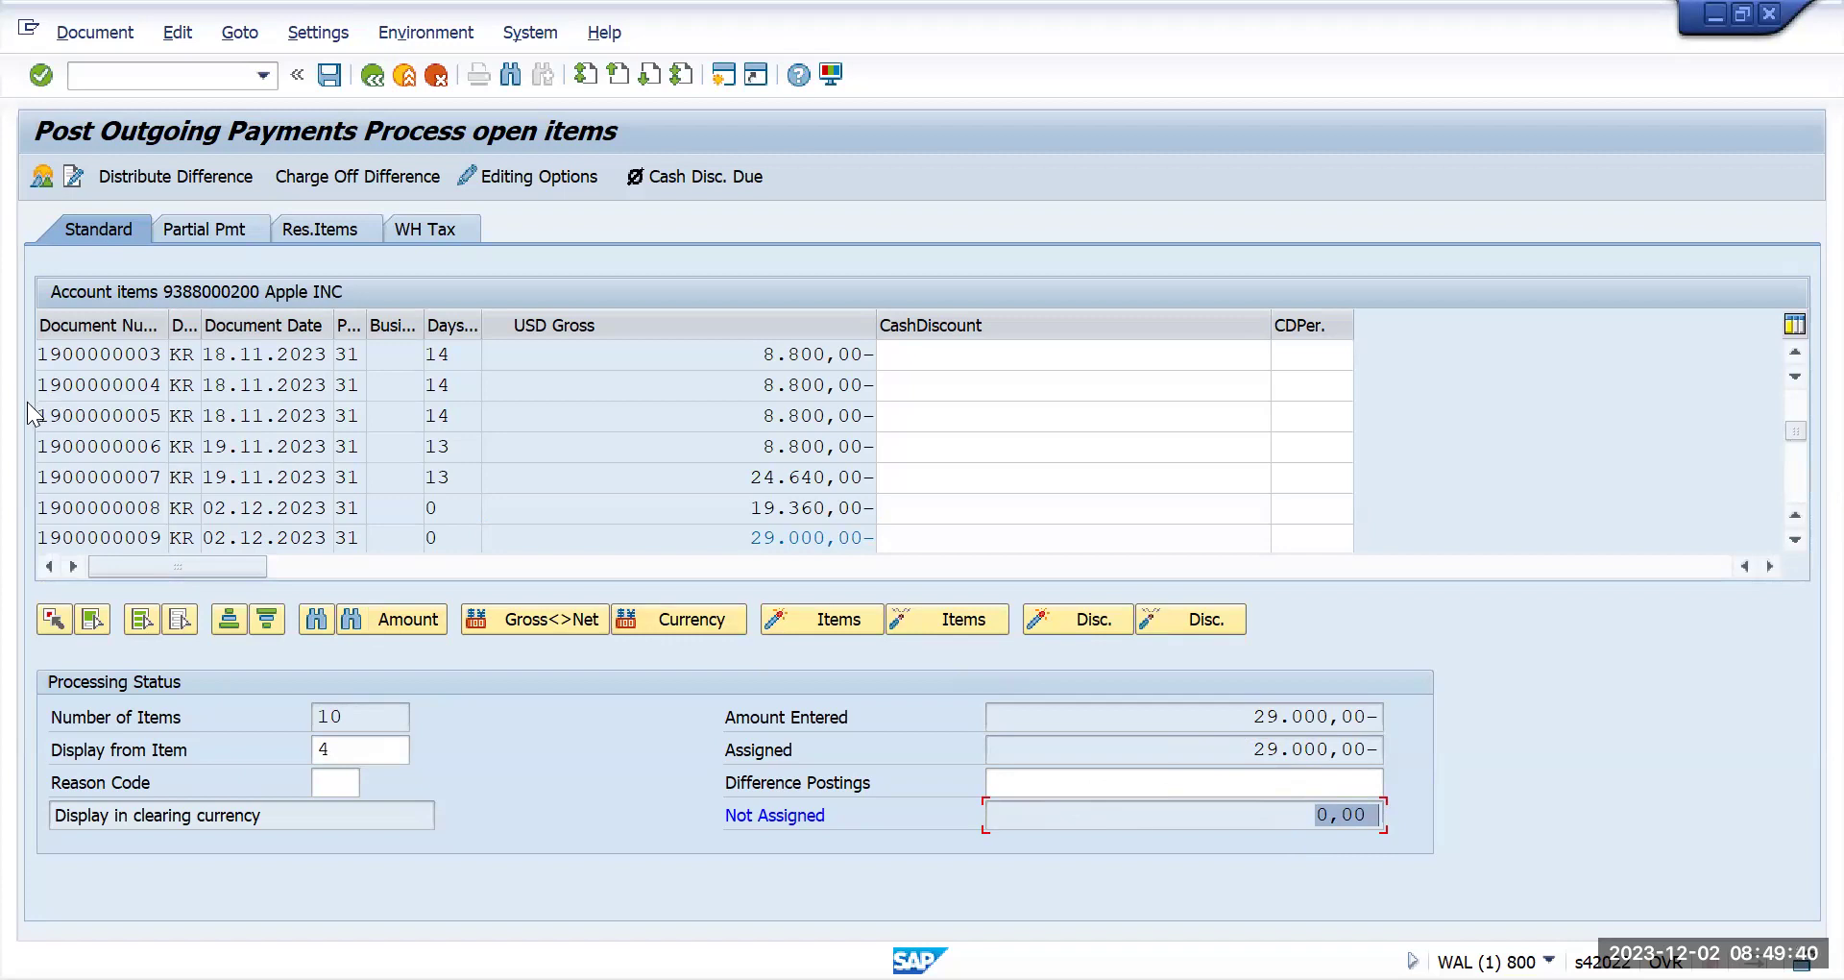
left_click(329, 75)
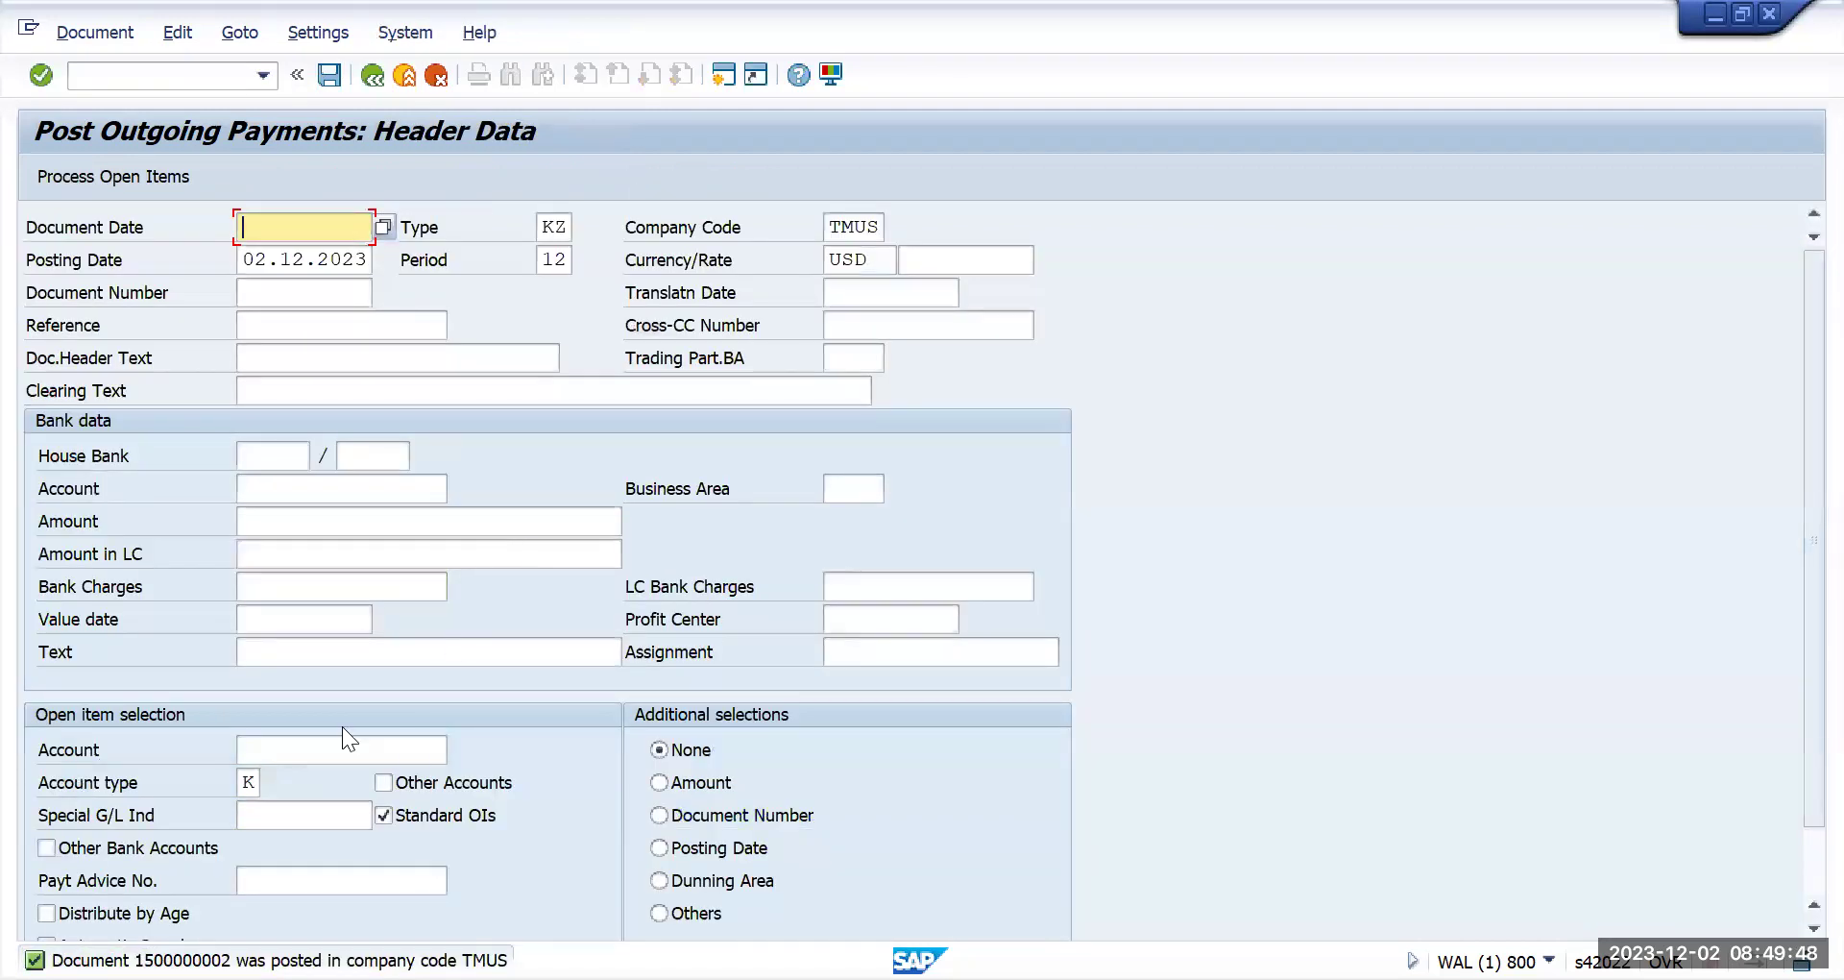
Return to the main menu with /n, open FBL1N, and run the supplier report.
left_click(142, 77)
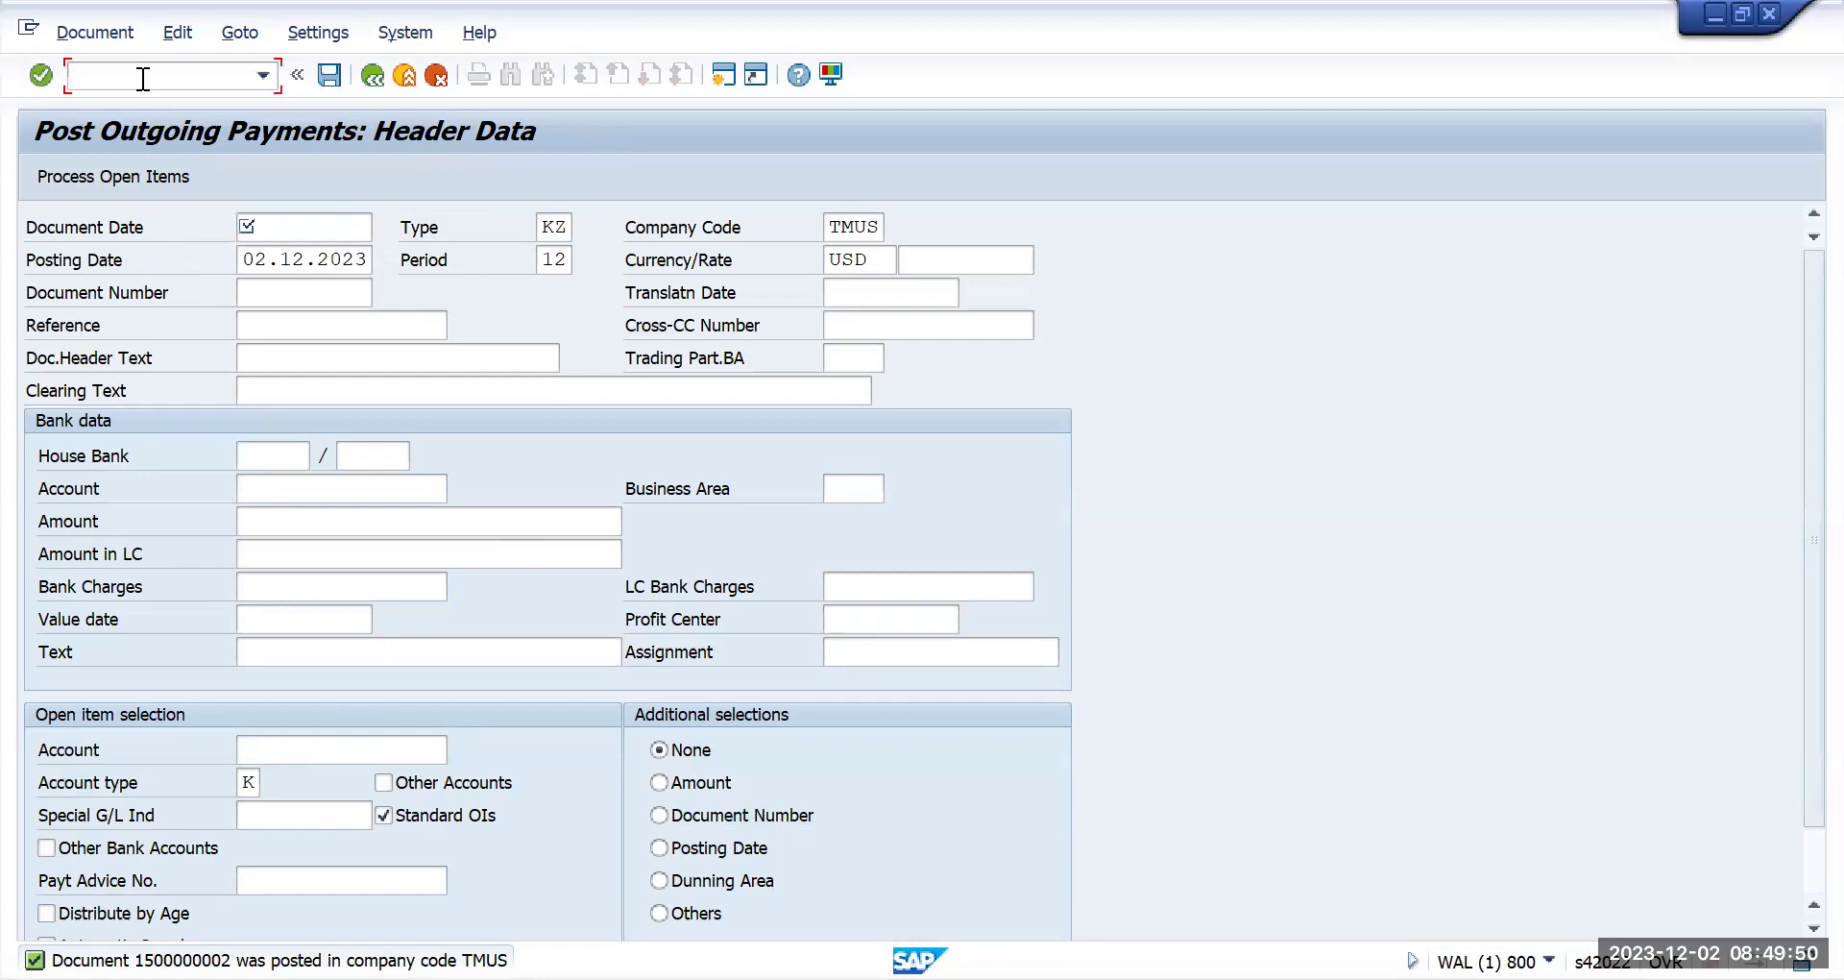
type("/n")
key("Return")
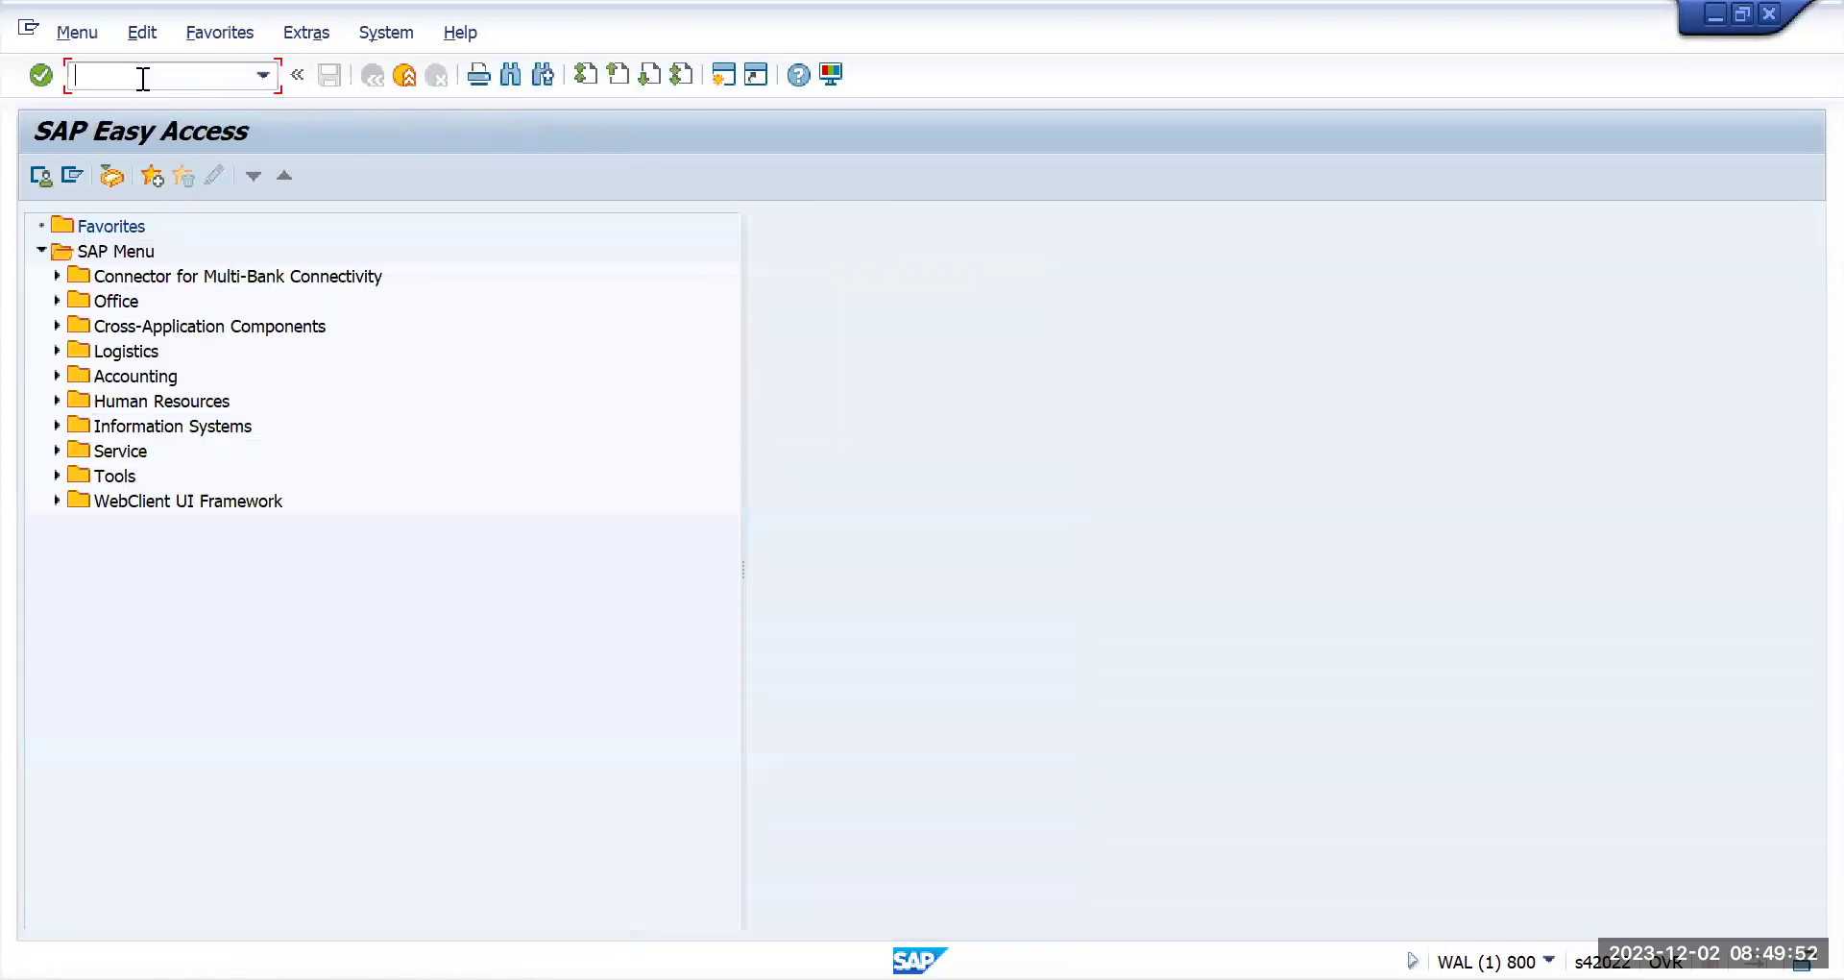
type("fbl1n")
key("Return")
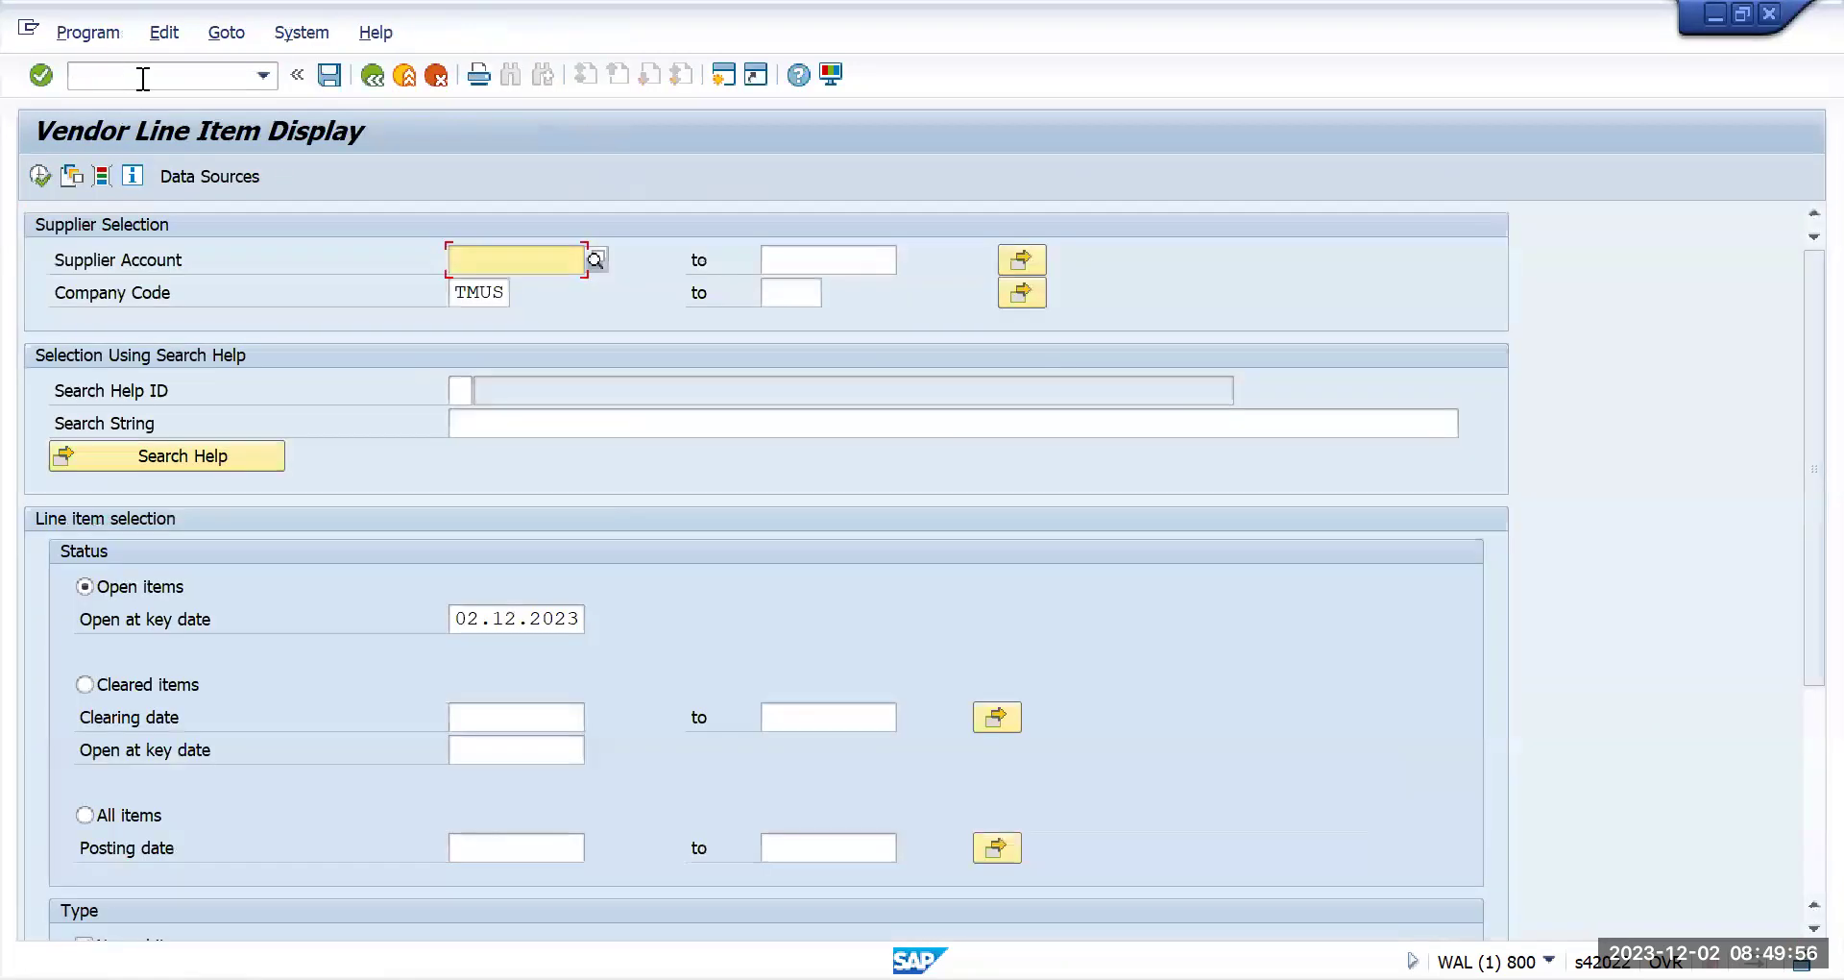
left_click(52, 173)
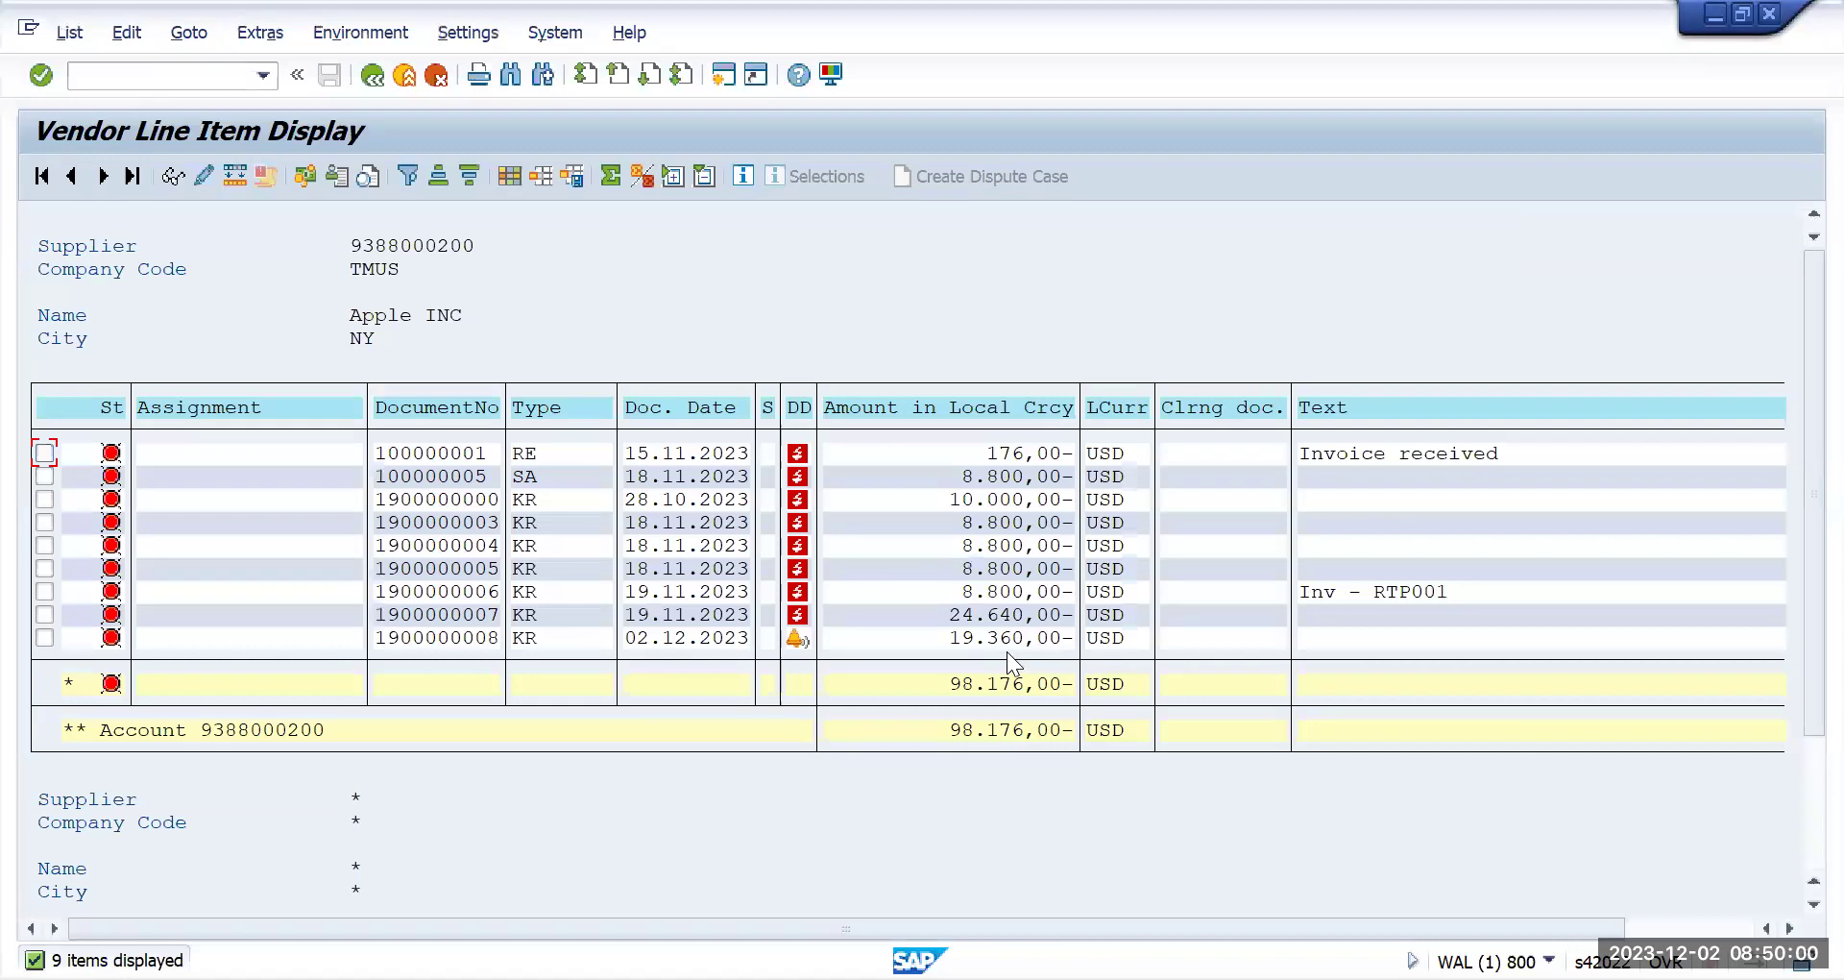
left_click(378, 79)
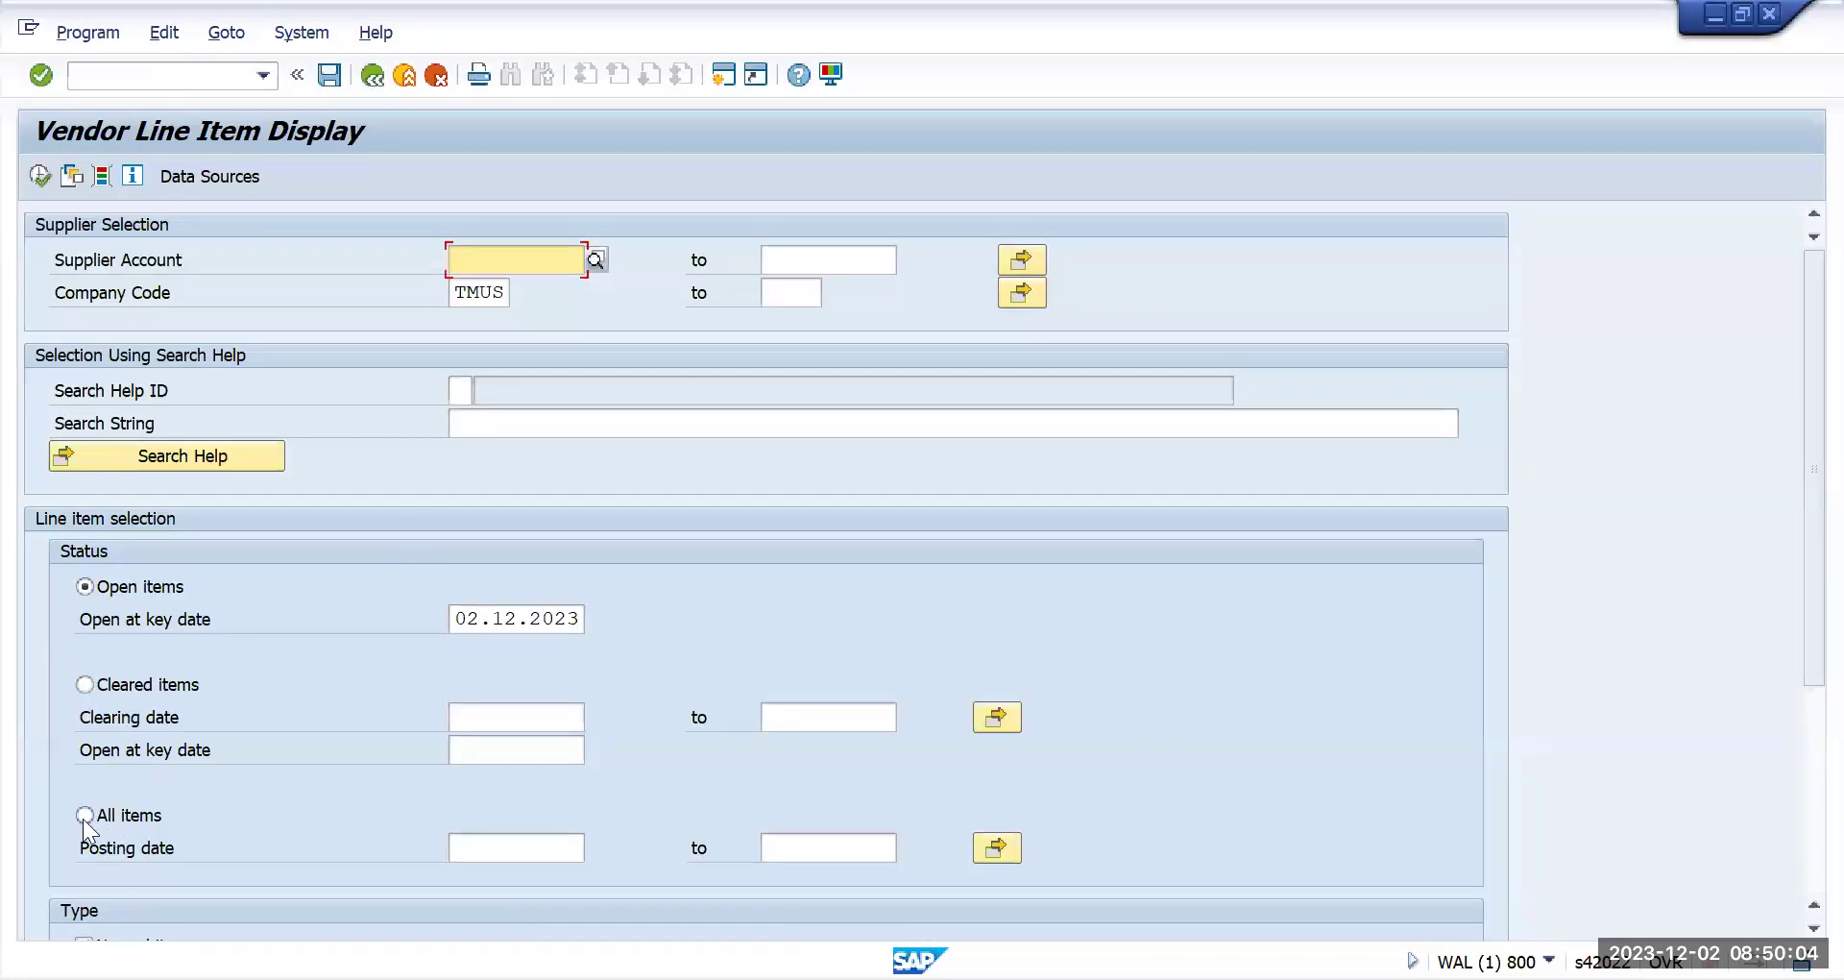
left_click(142, 814)
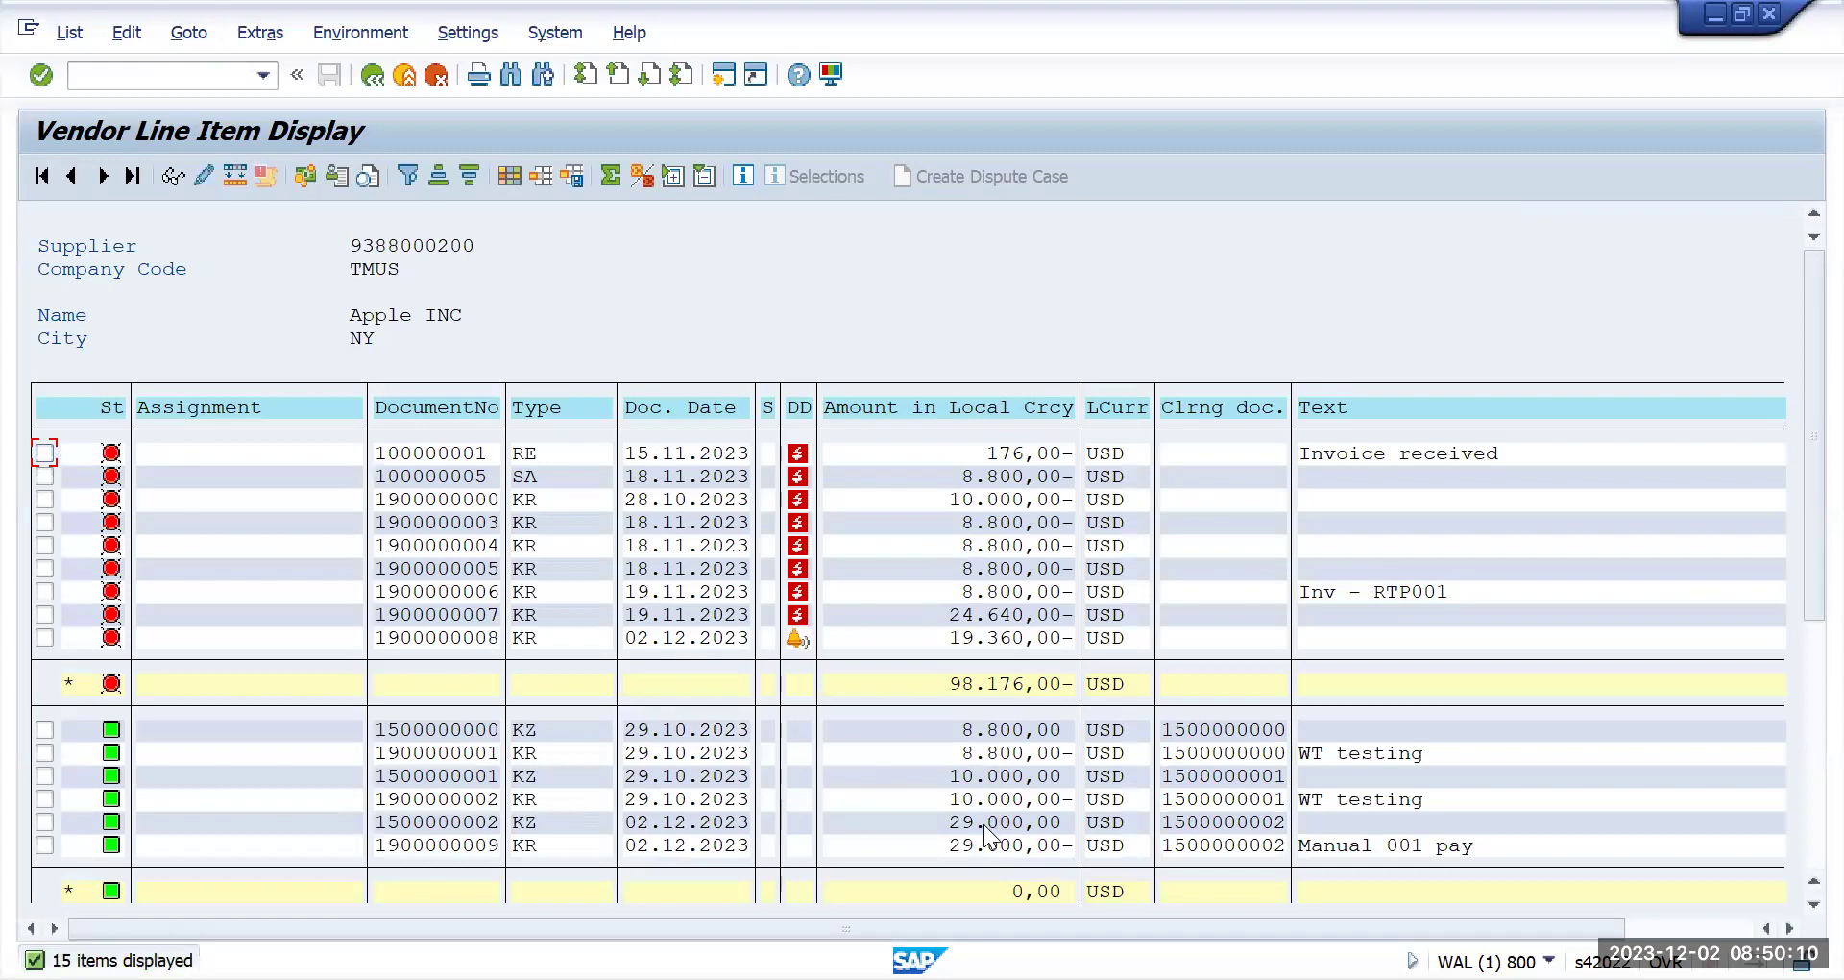
left_click(980, 822)
left_click(945, 844)
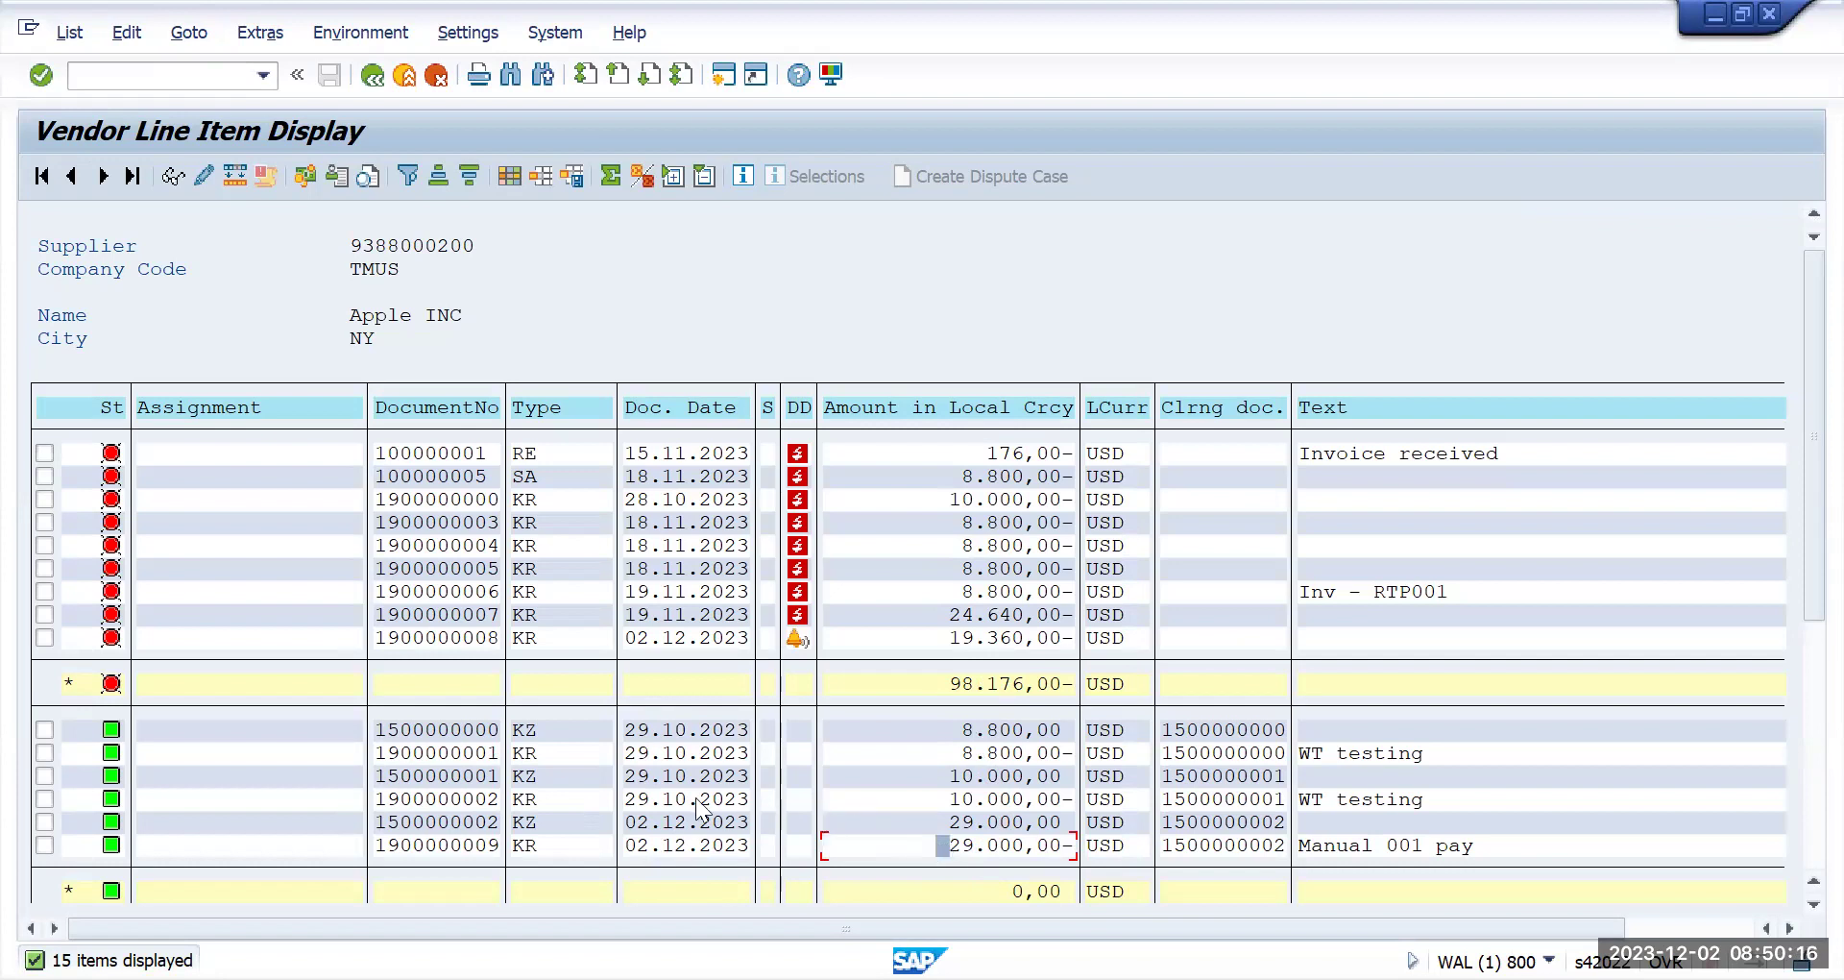